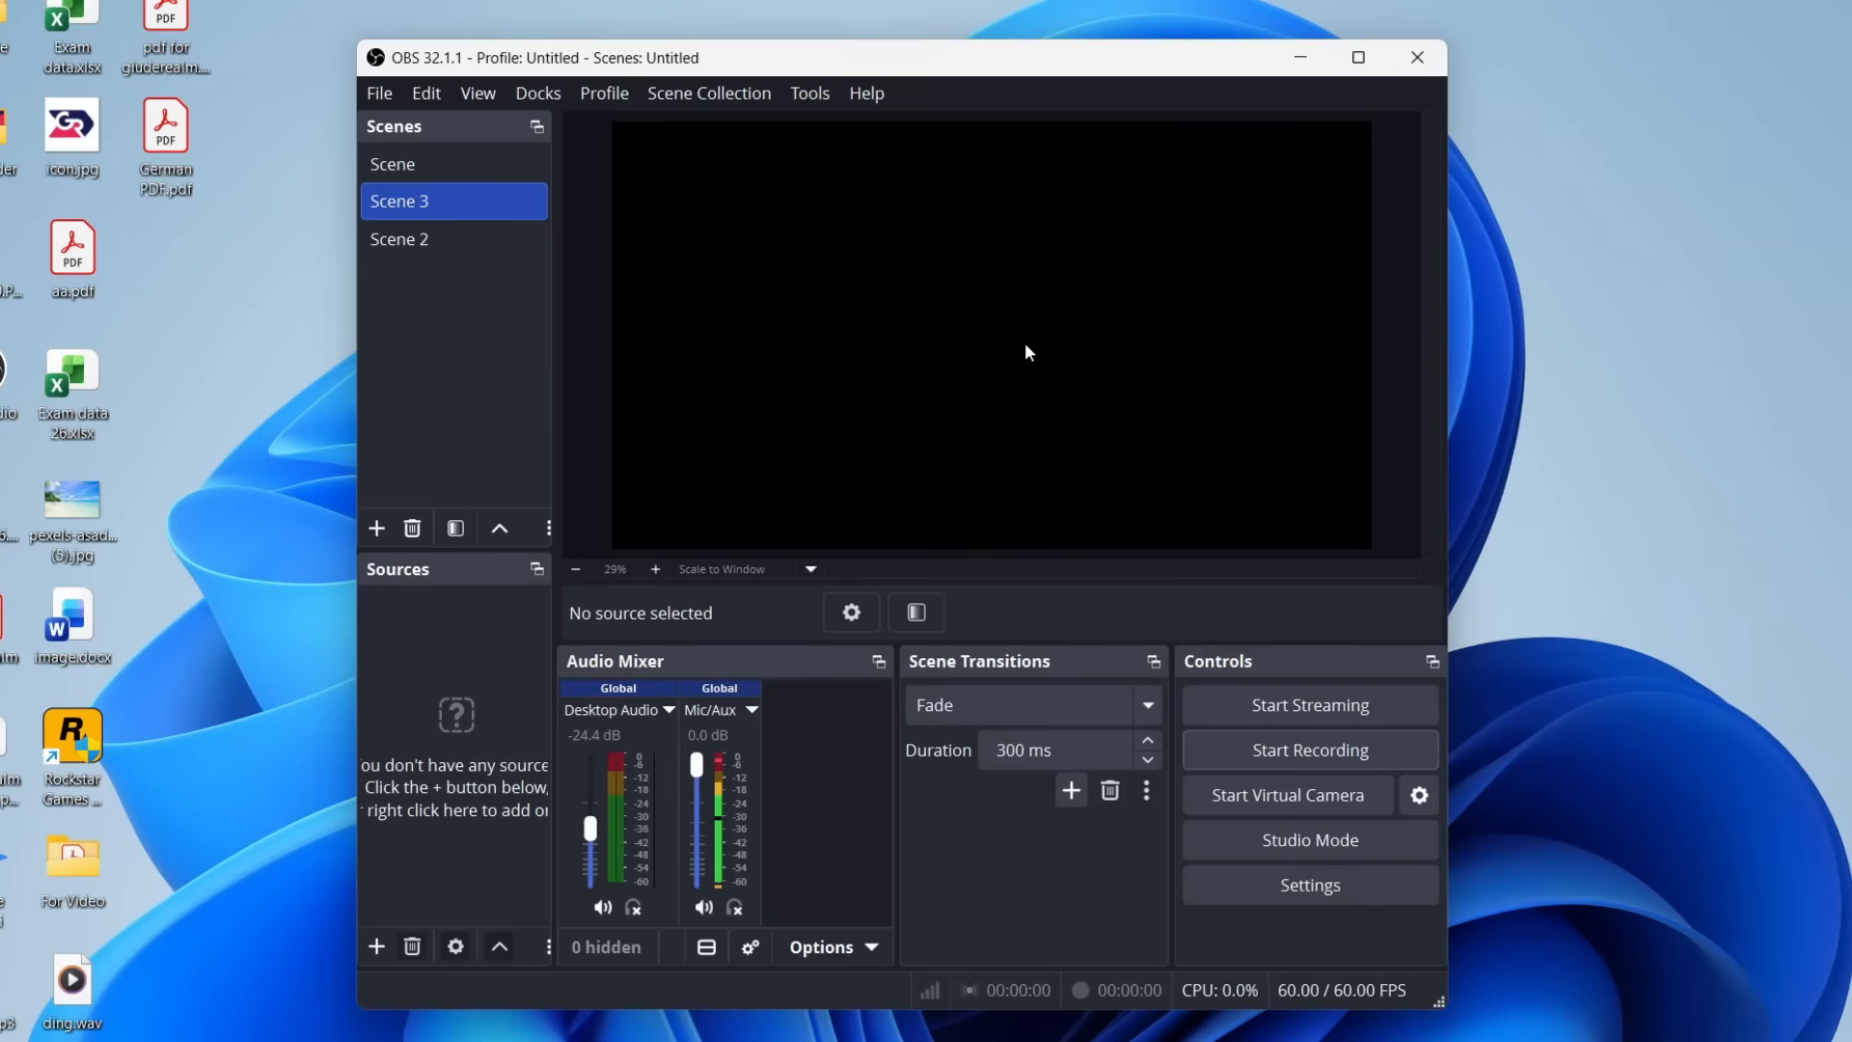
Open the output settings and set the output mode to Simple.
{"action": "left_click", "coordinate": [1283, 897]}
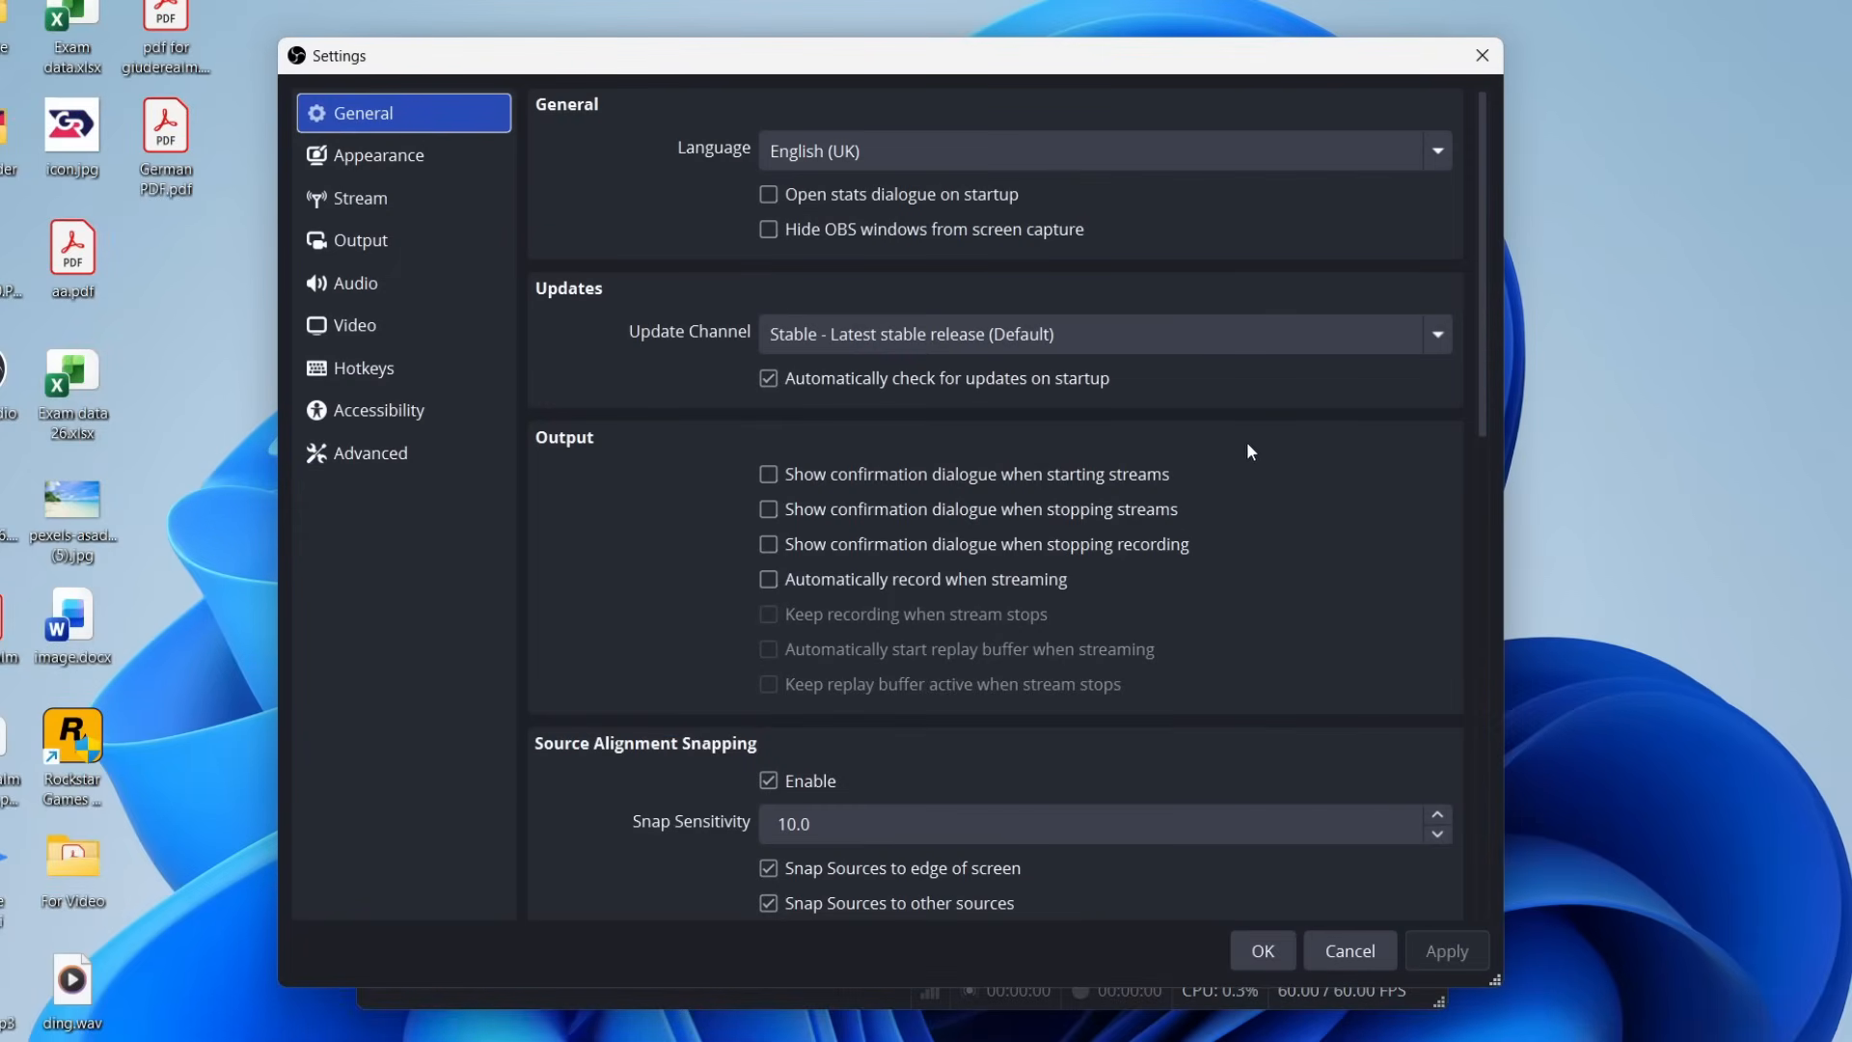
{"action": "left_click", "coordinate": [384, 251]}
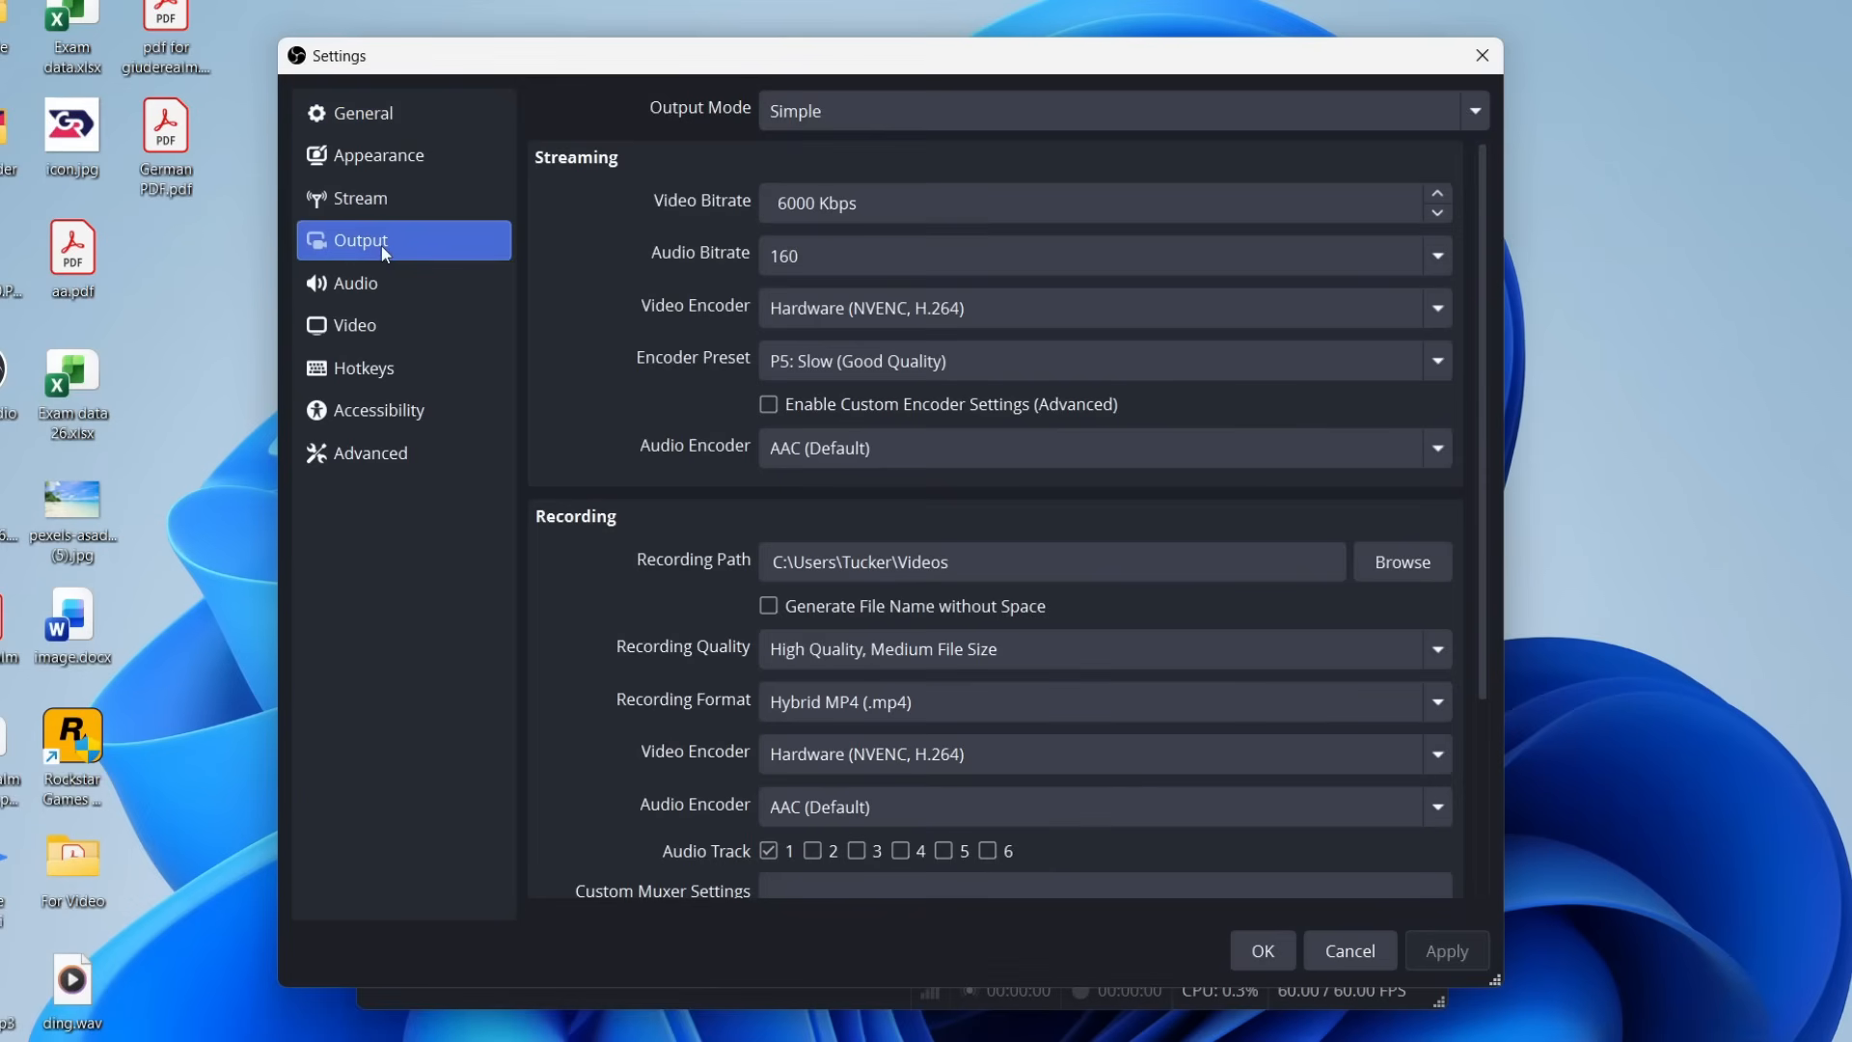
{"action": "left_click", "coordinate": [851, 115]}
{"action": "left_click", "coordinate": [826, 158]}
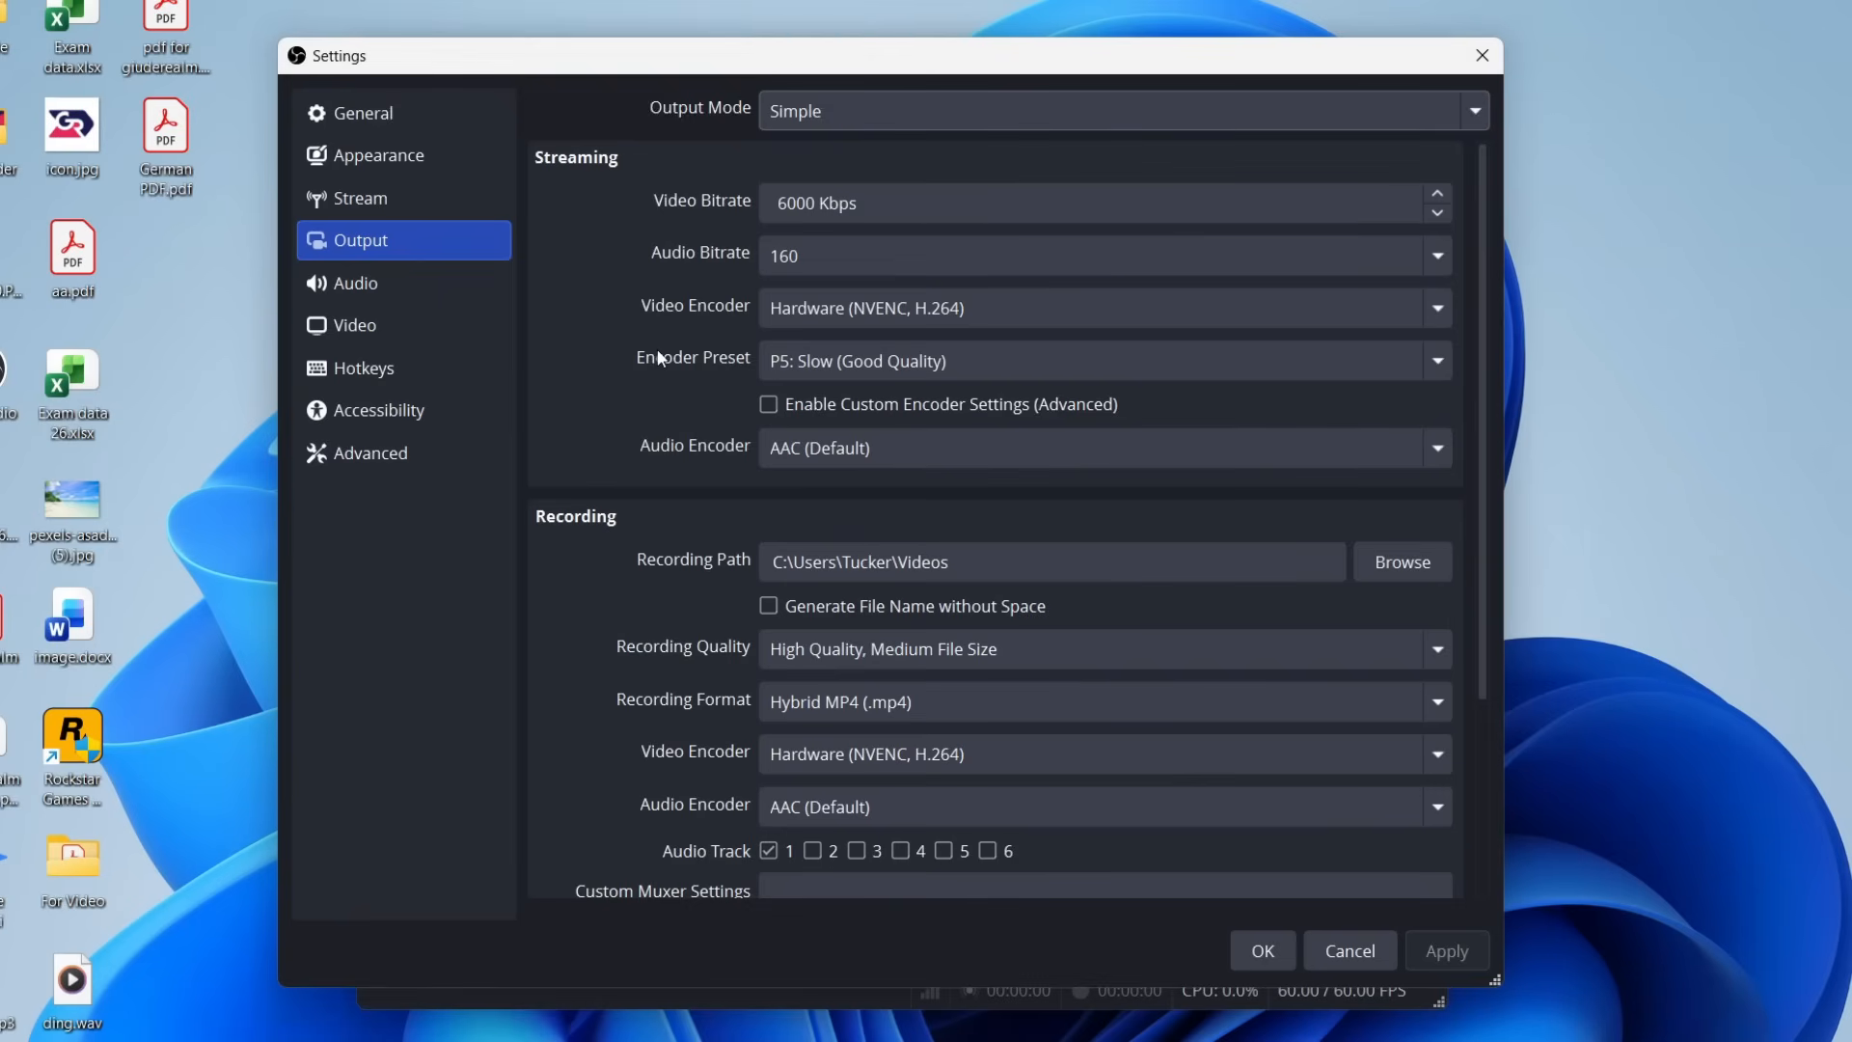
Choose the Videos folder as the recording path.
{"action": "scroll", "coordinate": [633, 303], "scroll_direction": "down", "scroll_amount": 2}
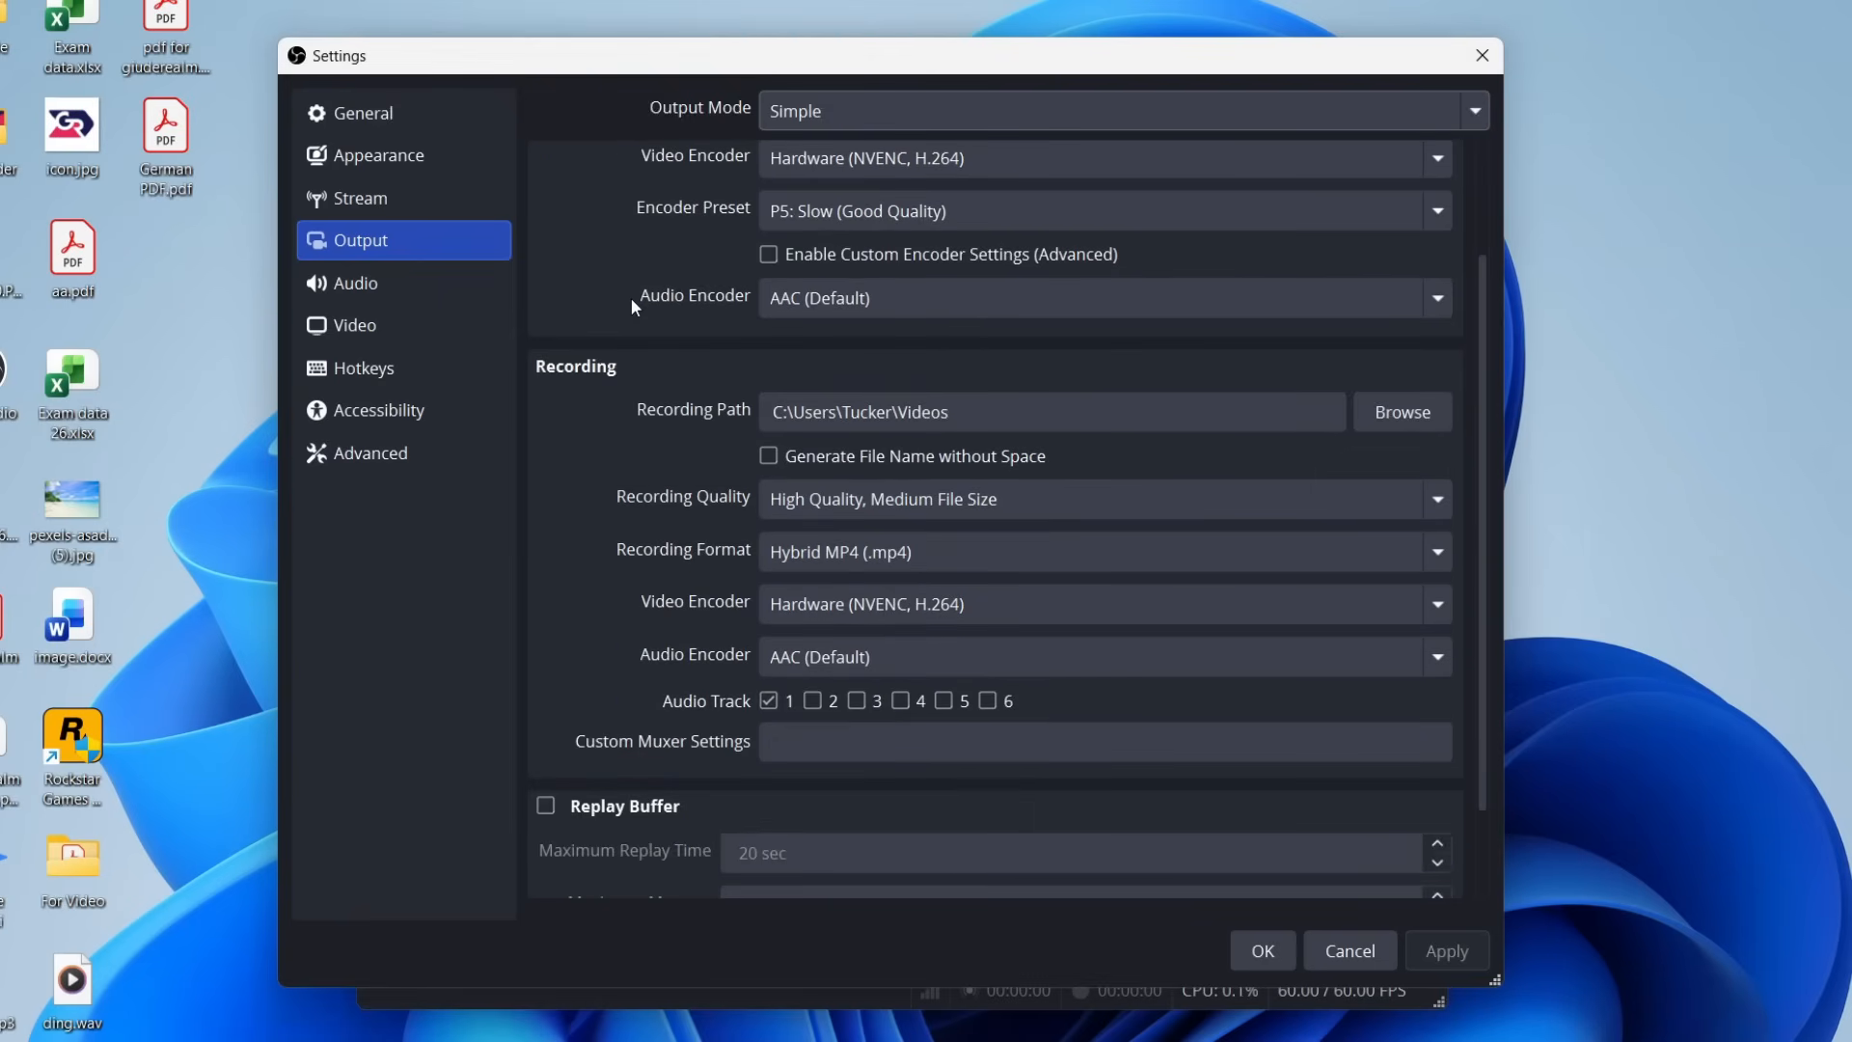
{"action": "scroll", "coordinate": [586, 379], "scroll_direction": "down", "scroll_amount": 1}
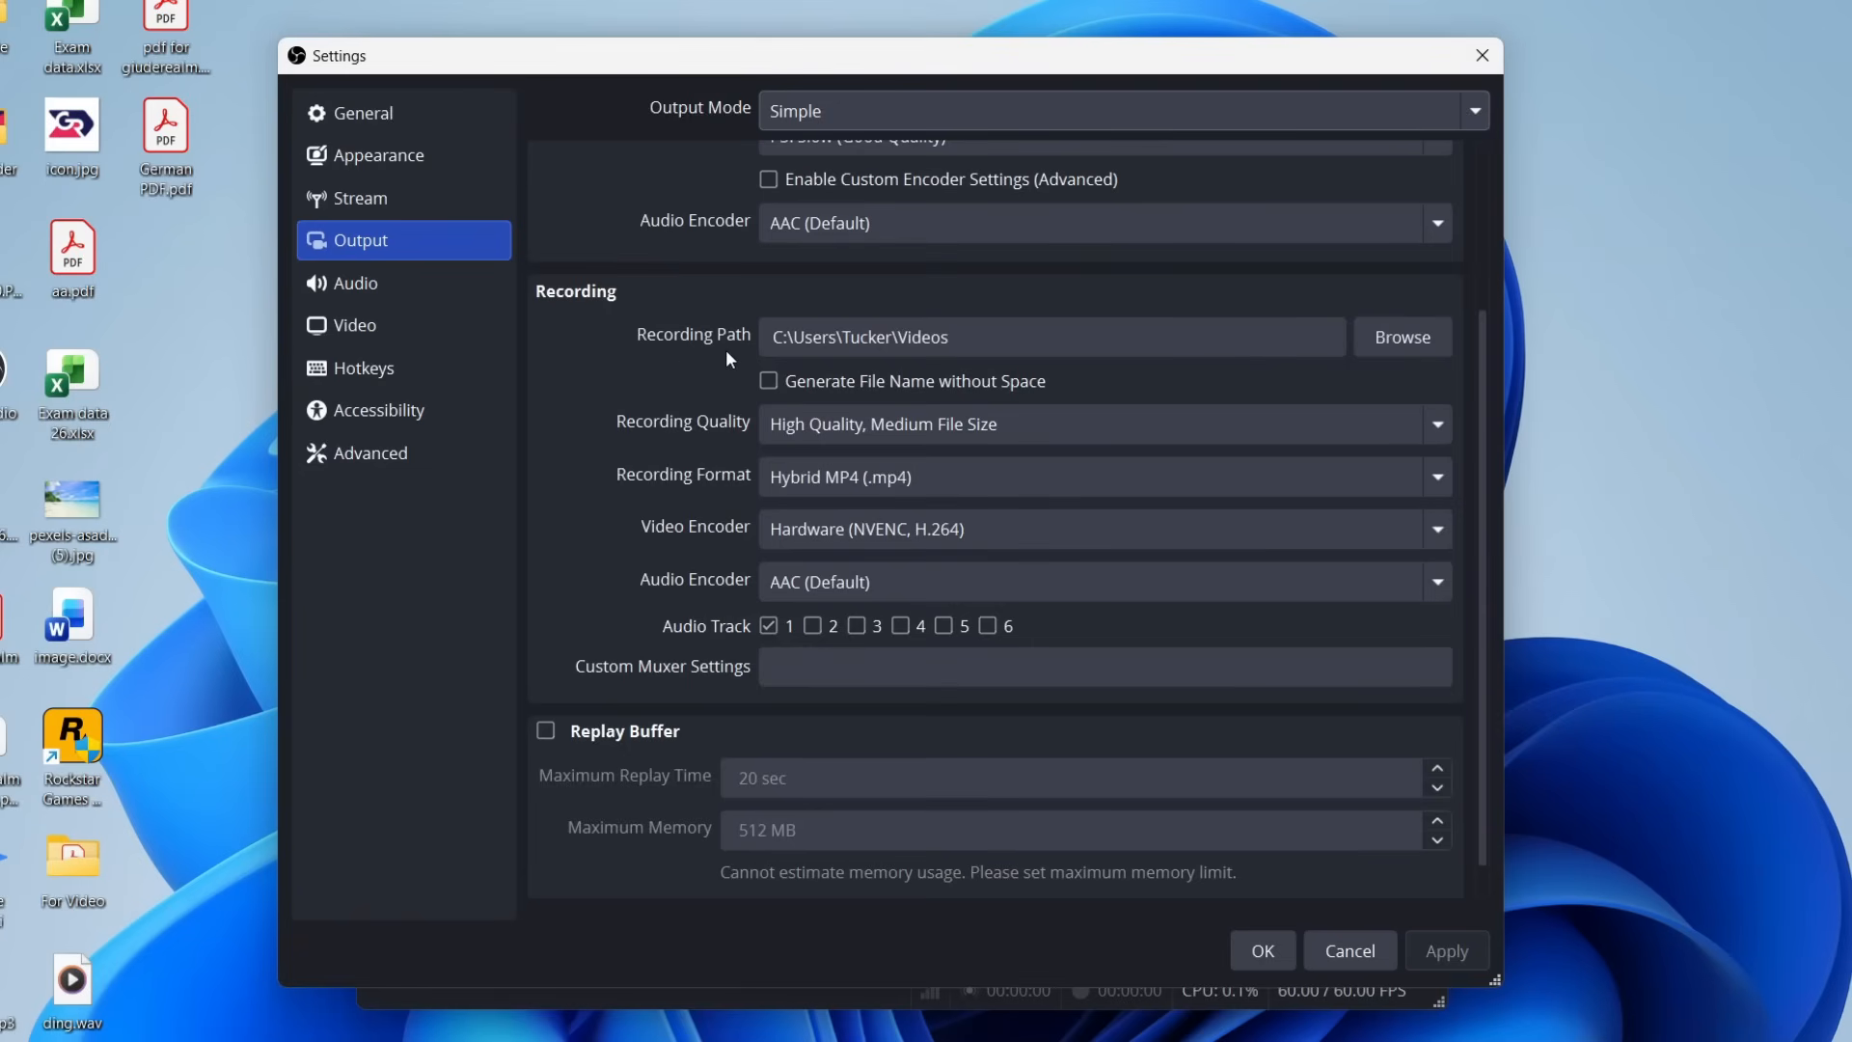
{"action": "left_click", "coordinate": [783, 348]}
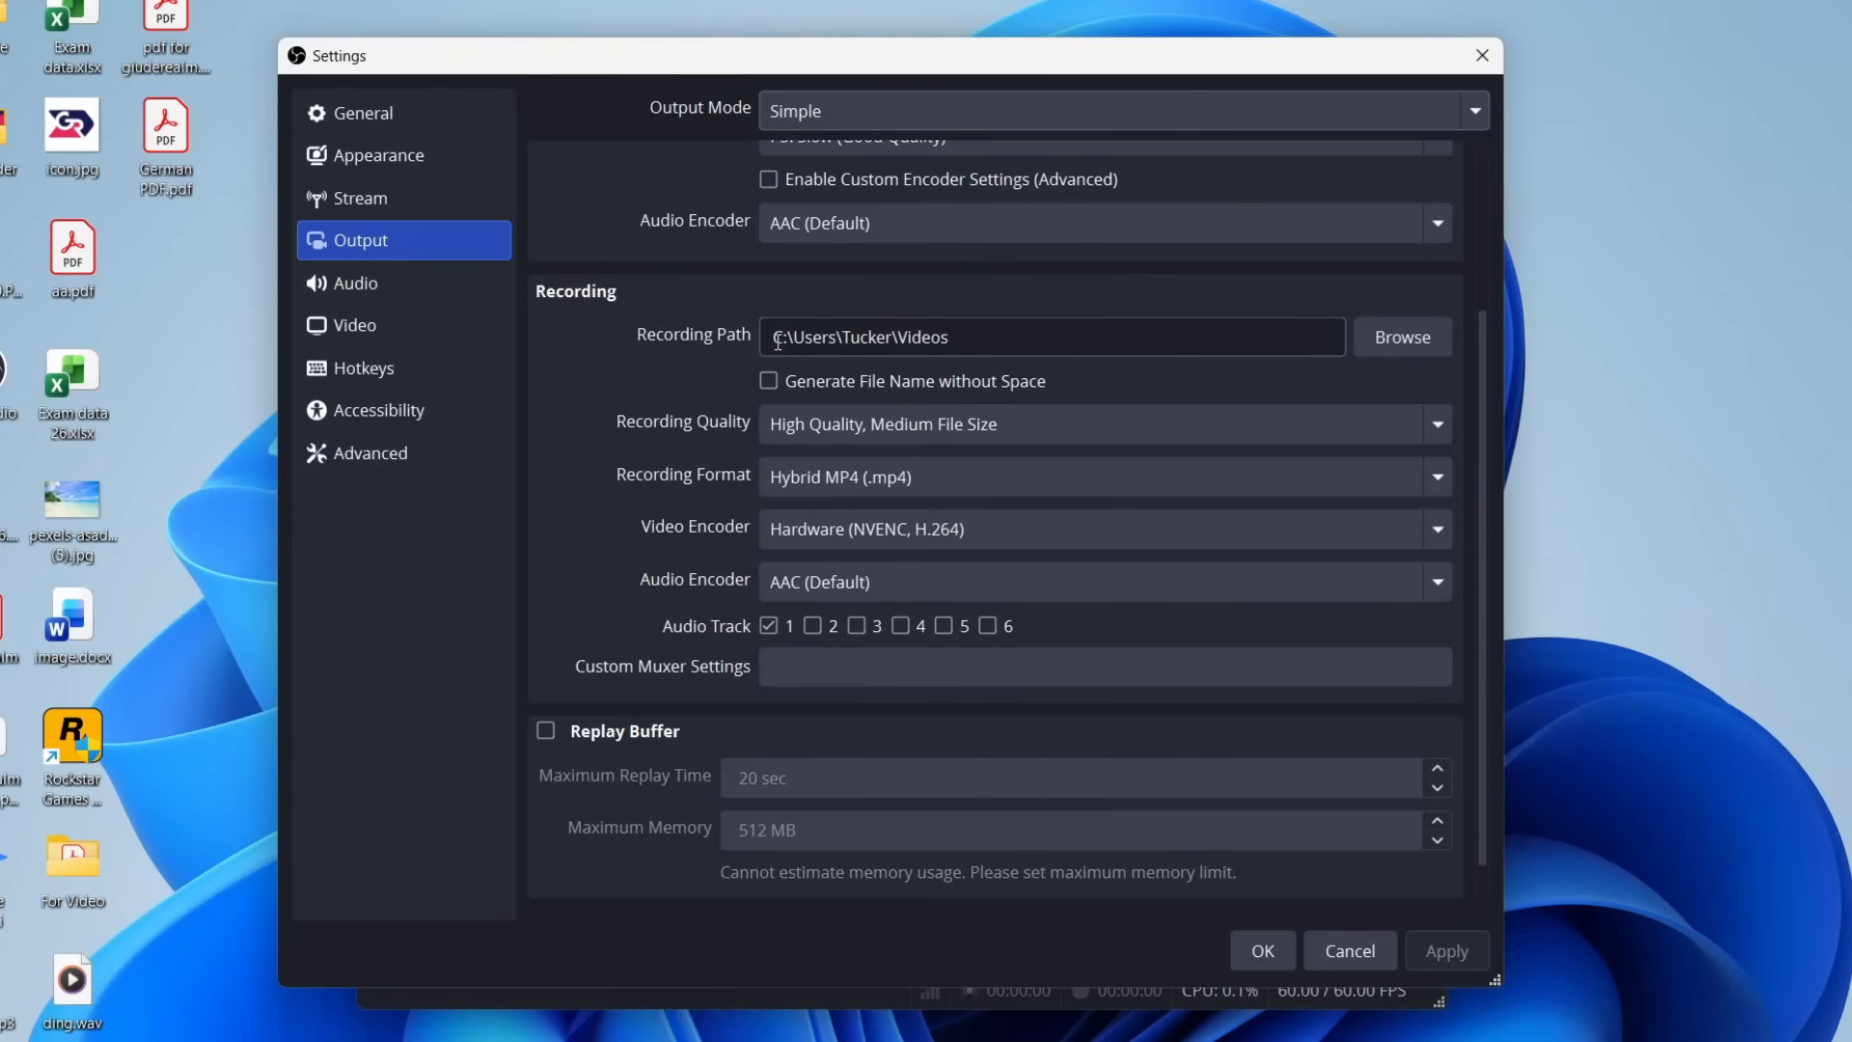
{"action": "left_click", "coordinate": [1406, 337]}
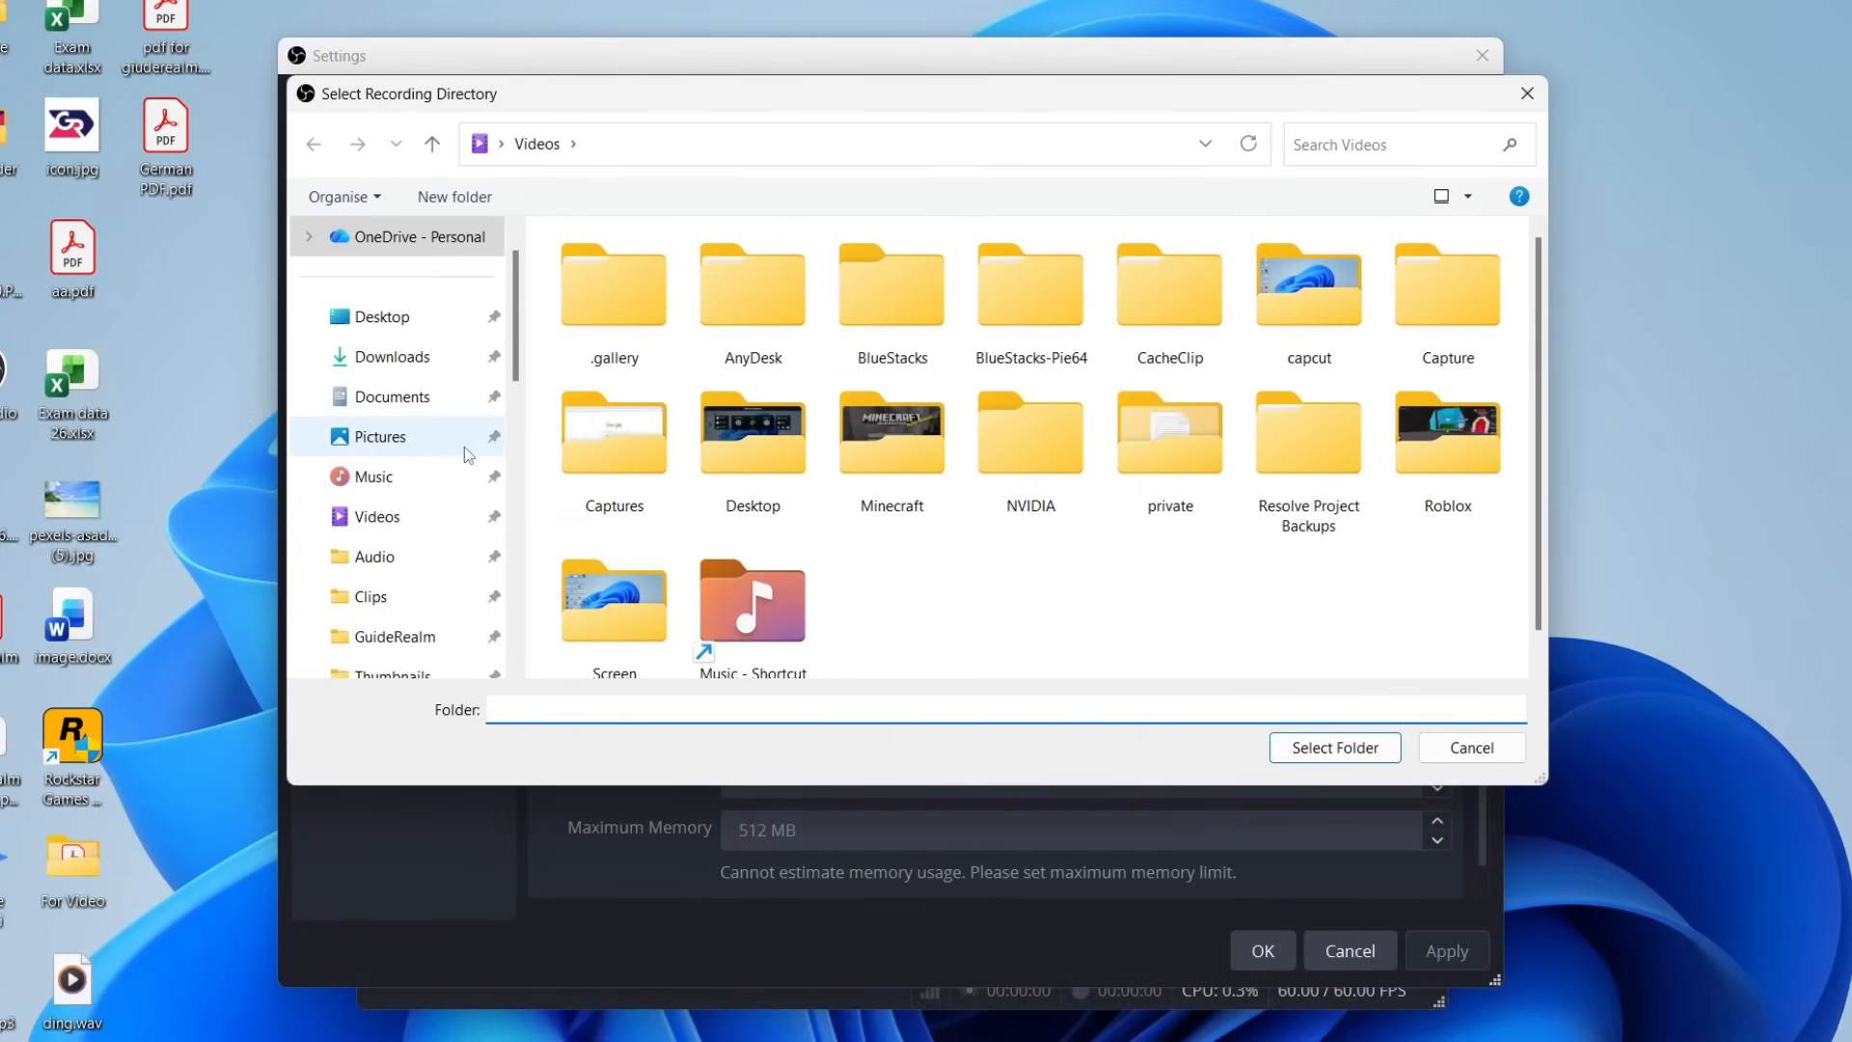
{"action": "scroll", "coordinate": [518, 343], "scroll_direction": "down", "scroll_amount": 1}
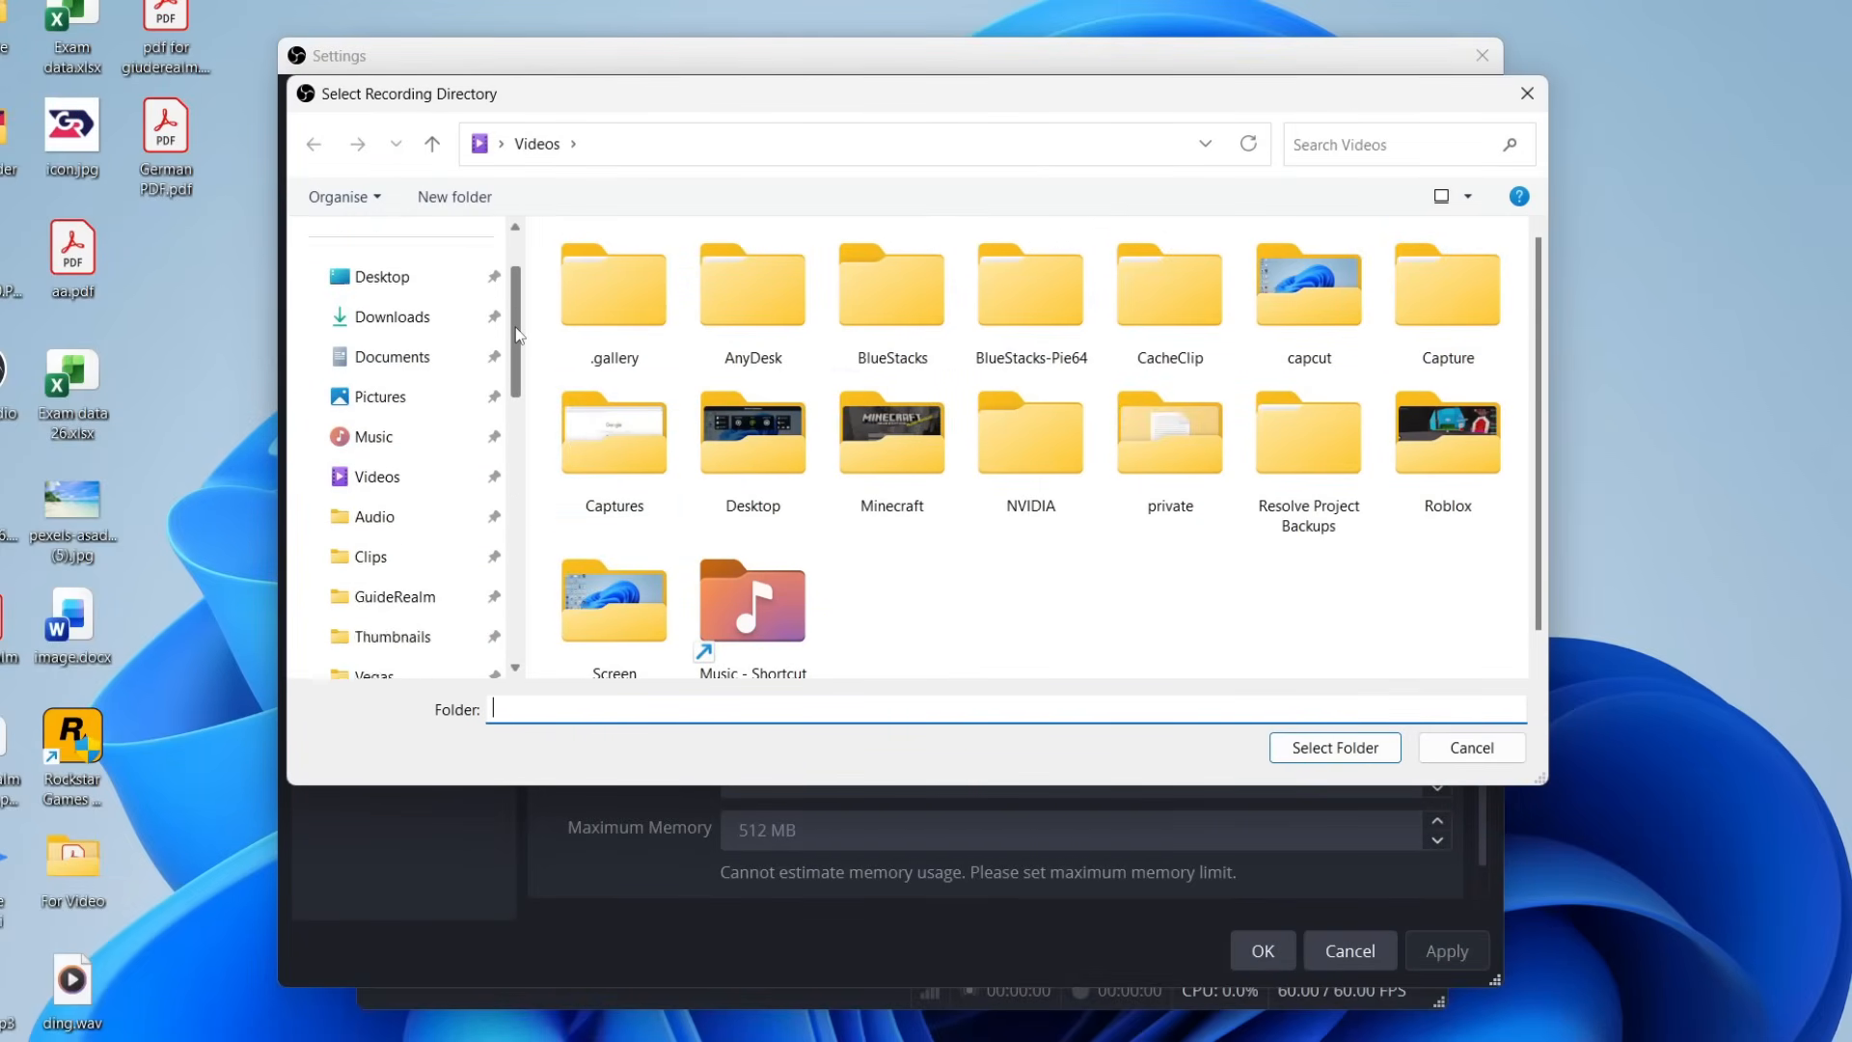
{"action": "scroll", "coordinate": [518, 342], "scroll_direction": "up", "scroll_amount": 2}
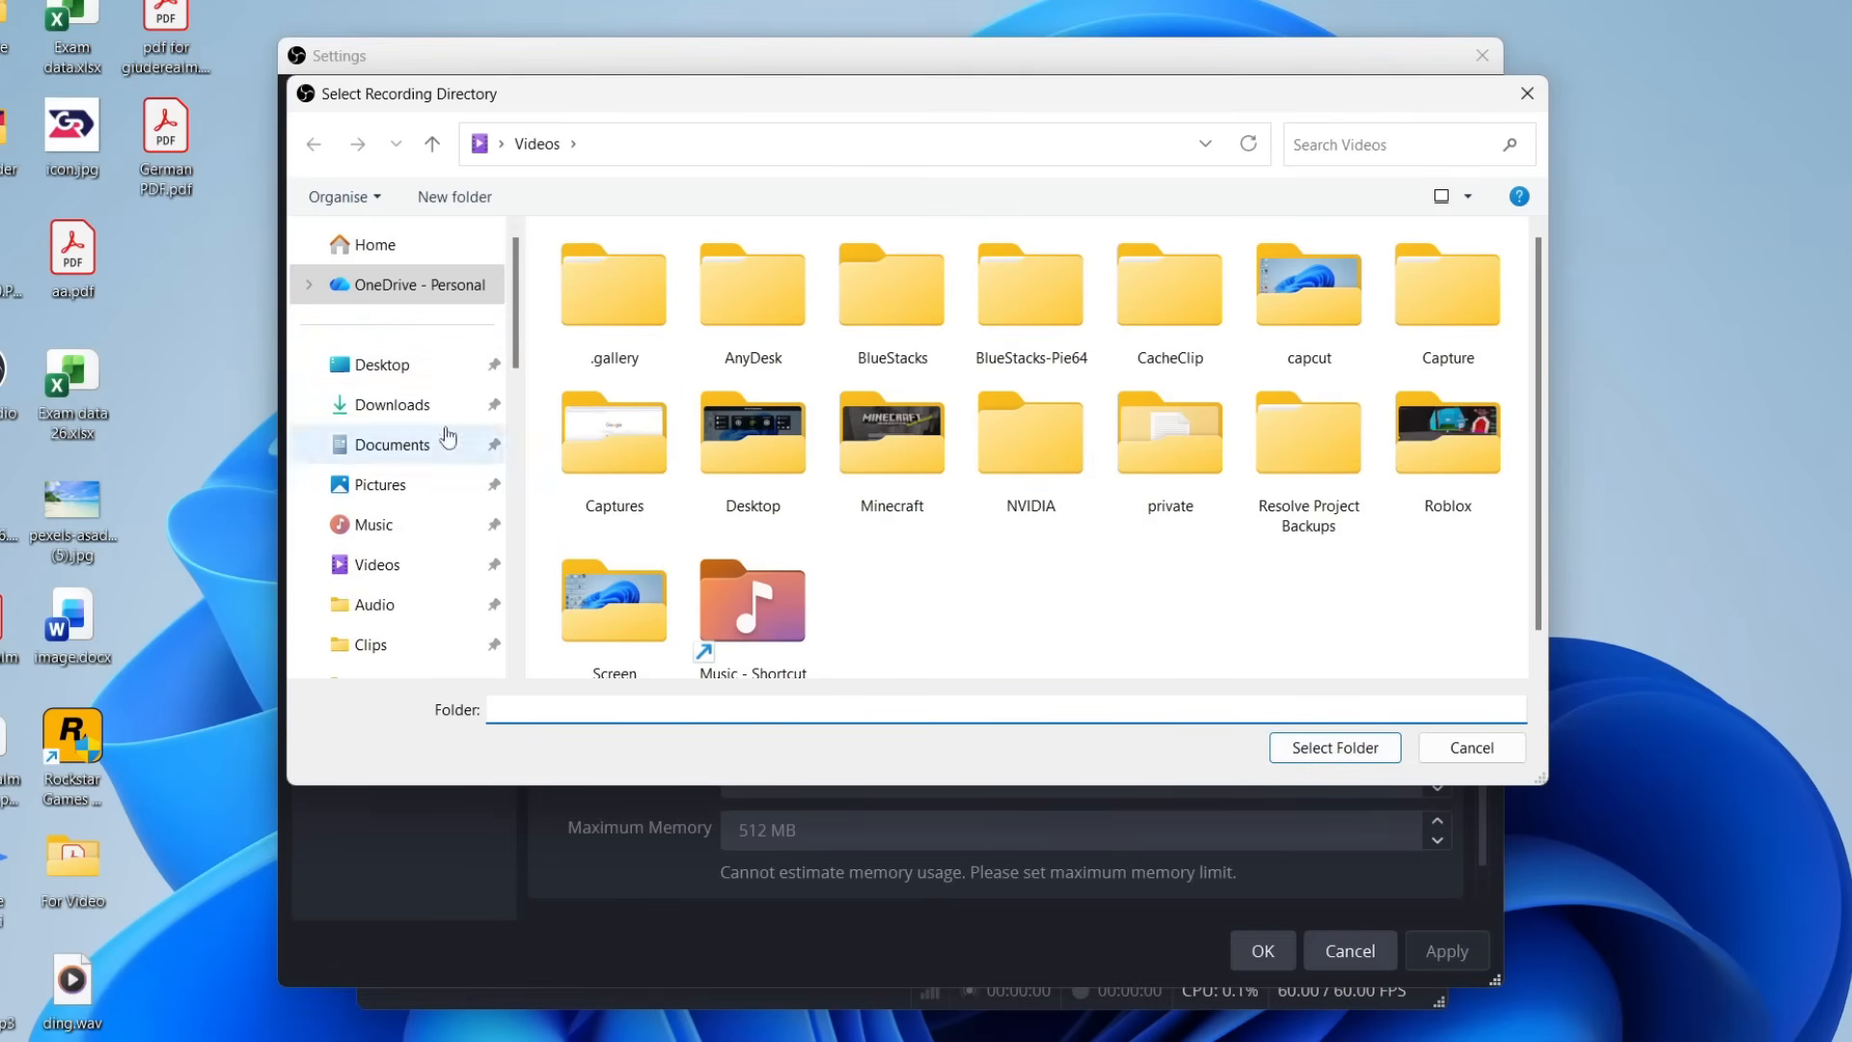
{"action": "left_click", "coordinate": [1335, 752]}
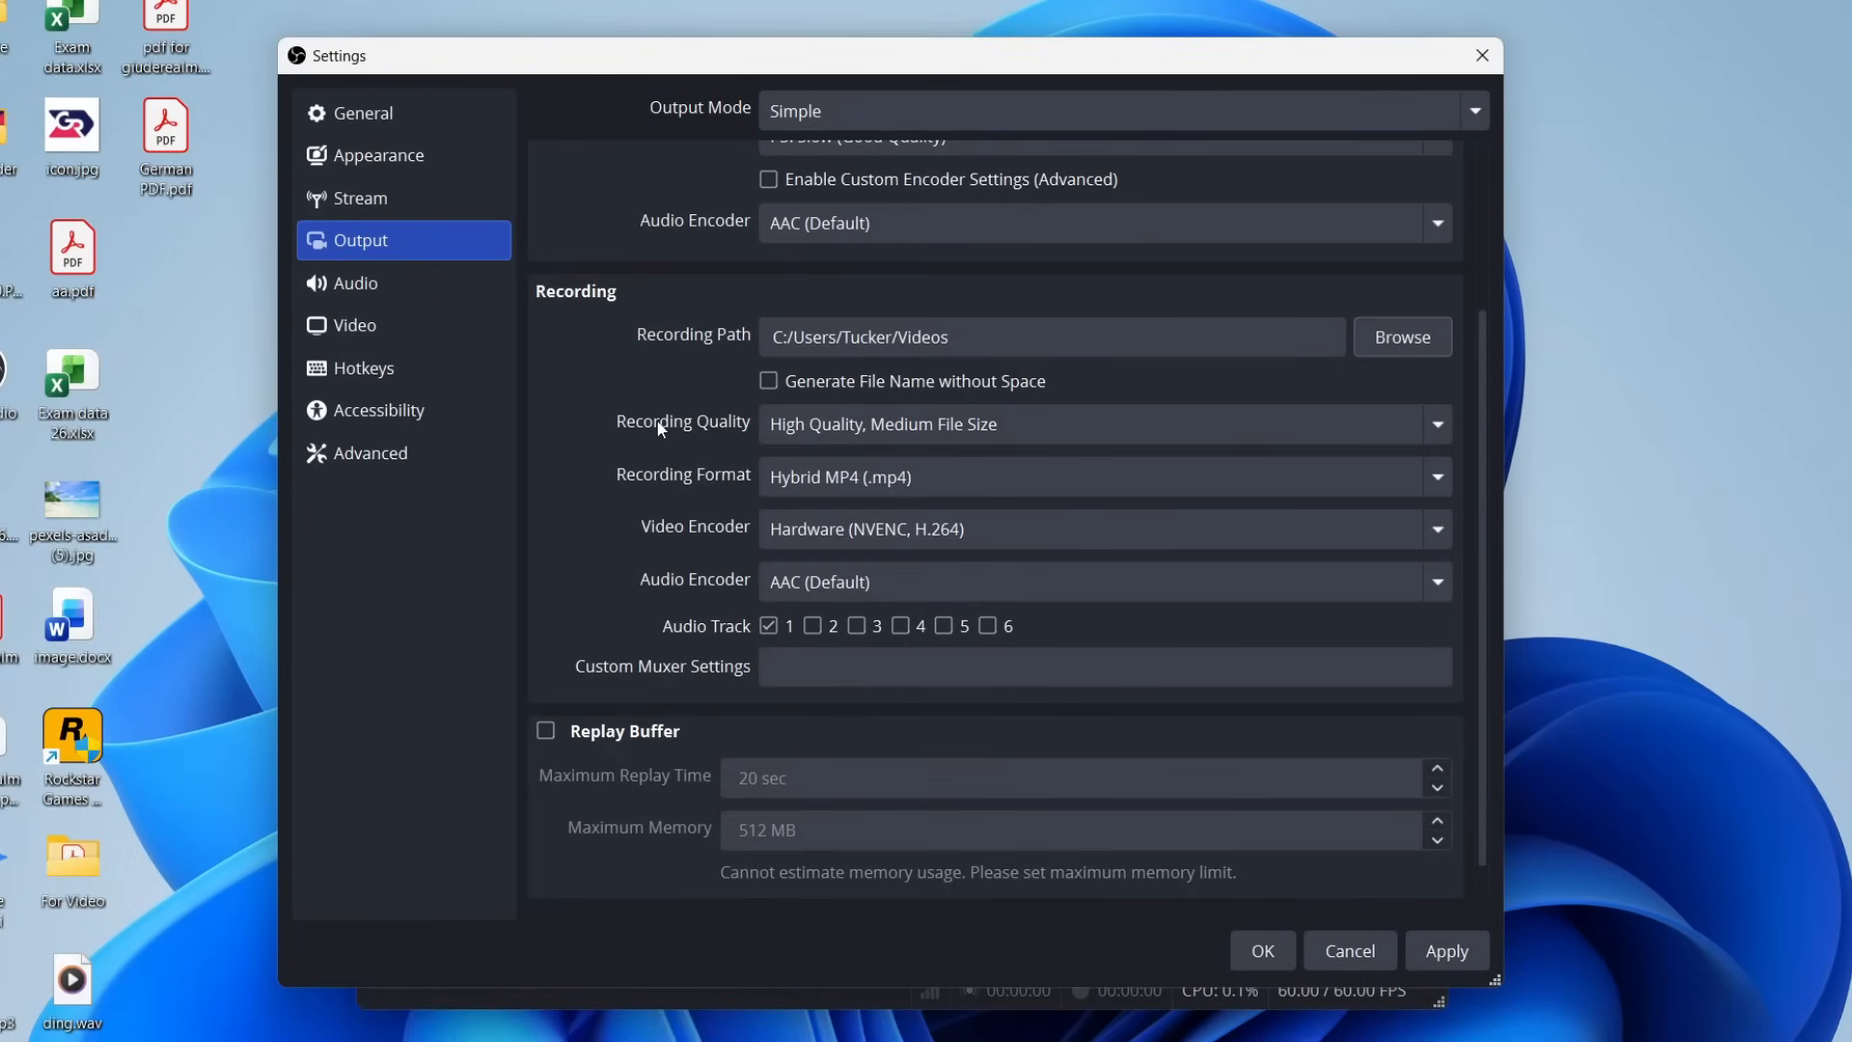
Set the recording quality to High Quality, Medium File Size and the recording format to Hybrid MP4 (.mp4).
{"action": "left_click", "coordinate": [830, 425]}
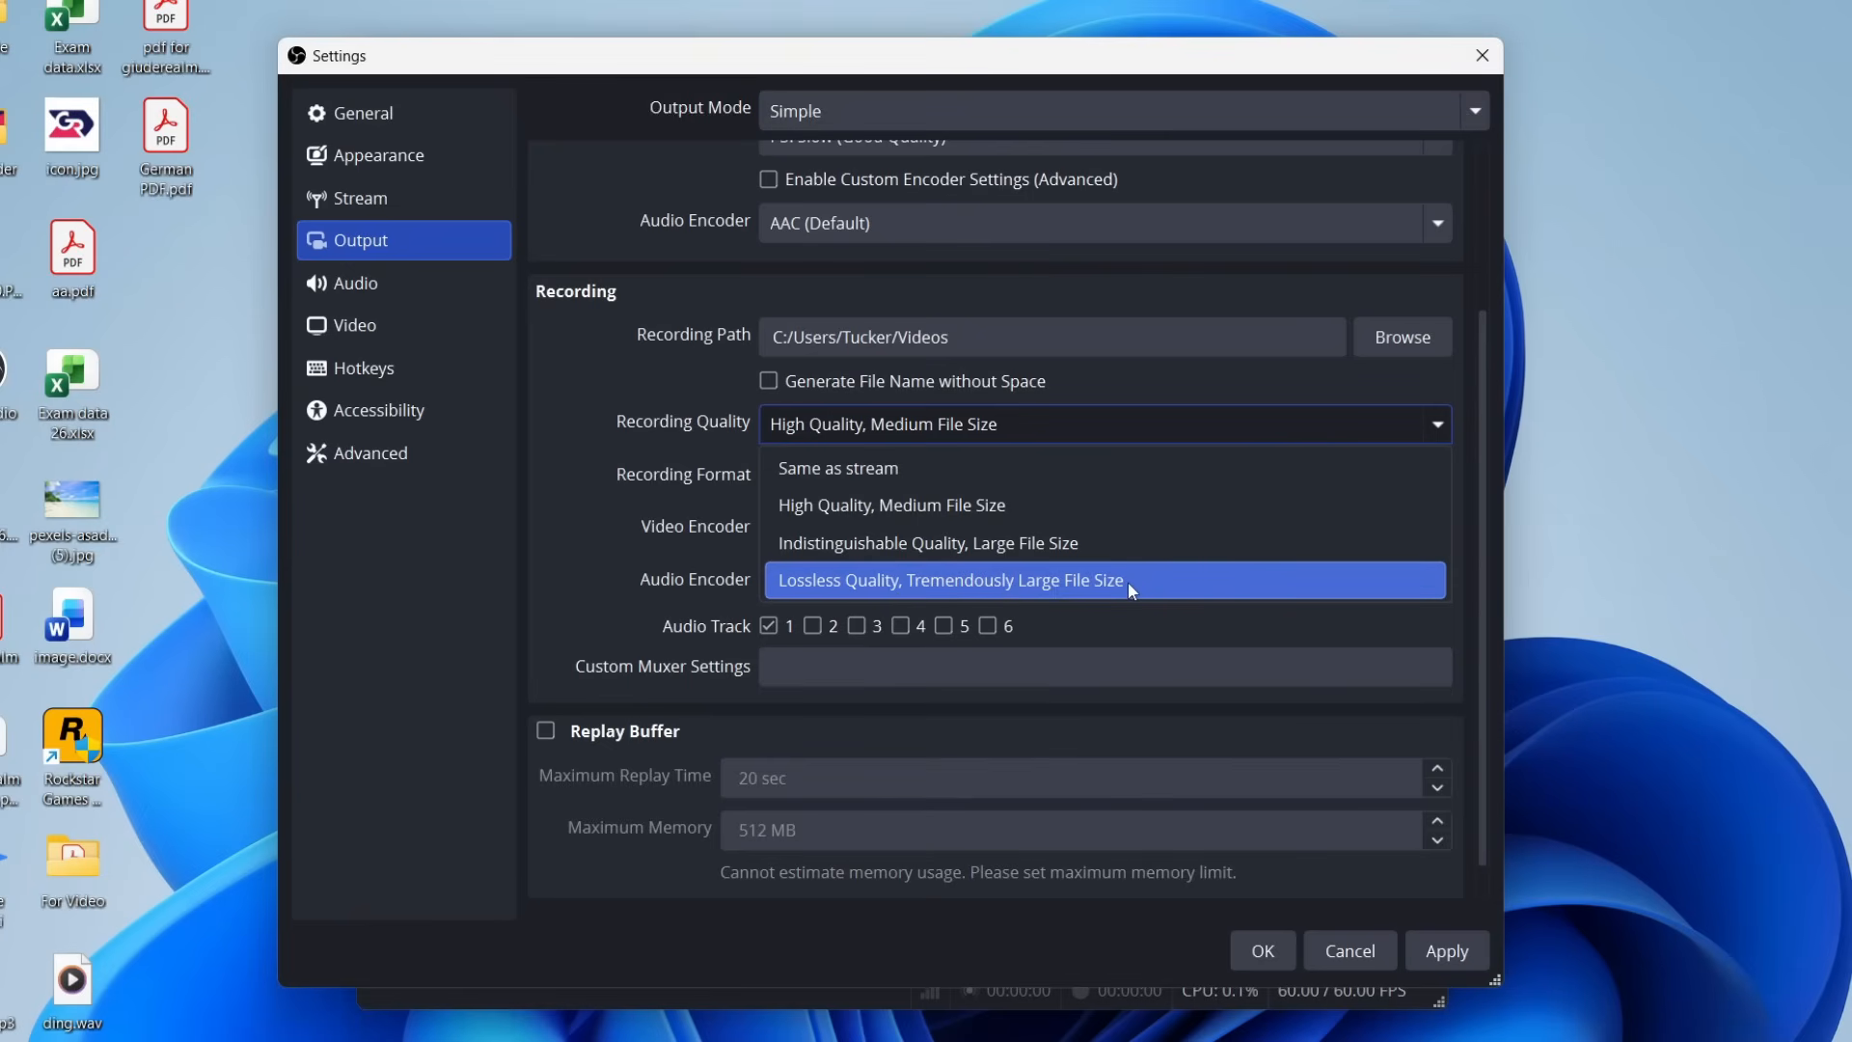
{"action": "left_click", "coordinate": [1088, 511]}
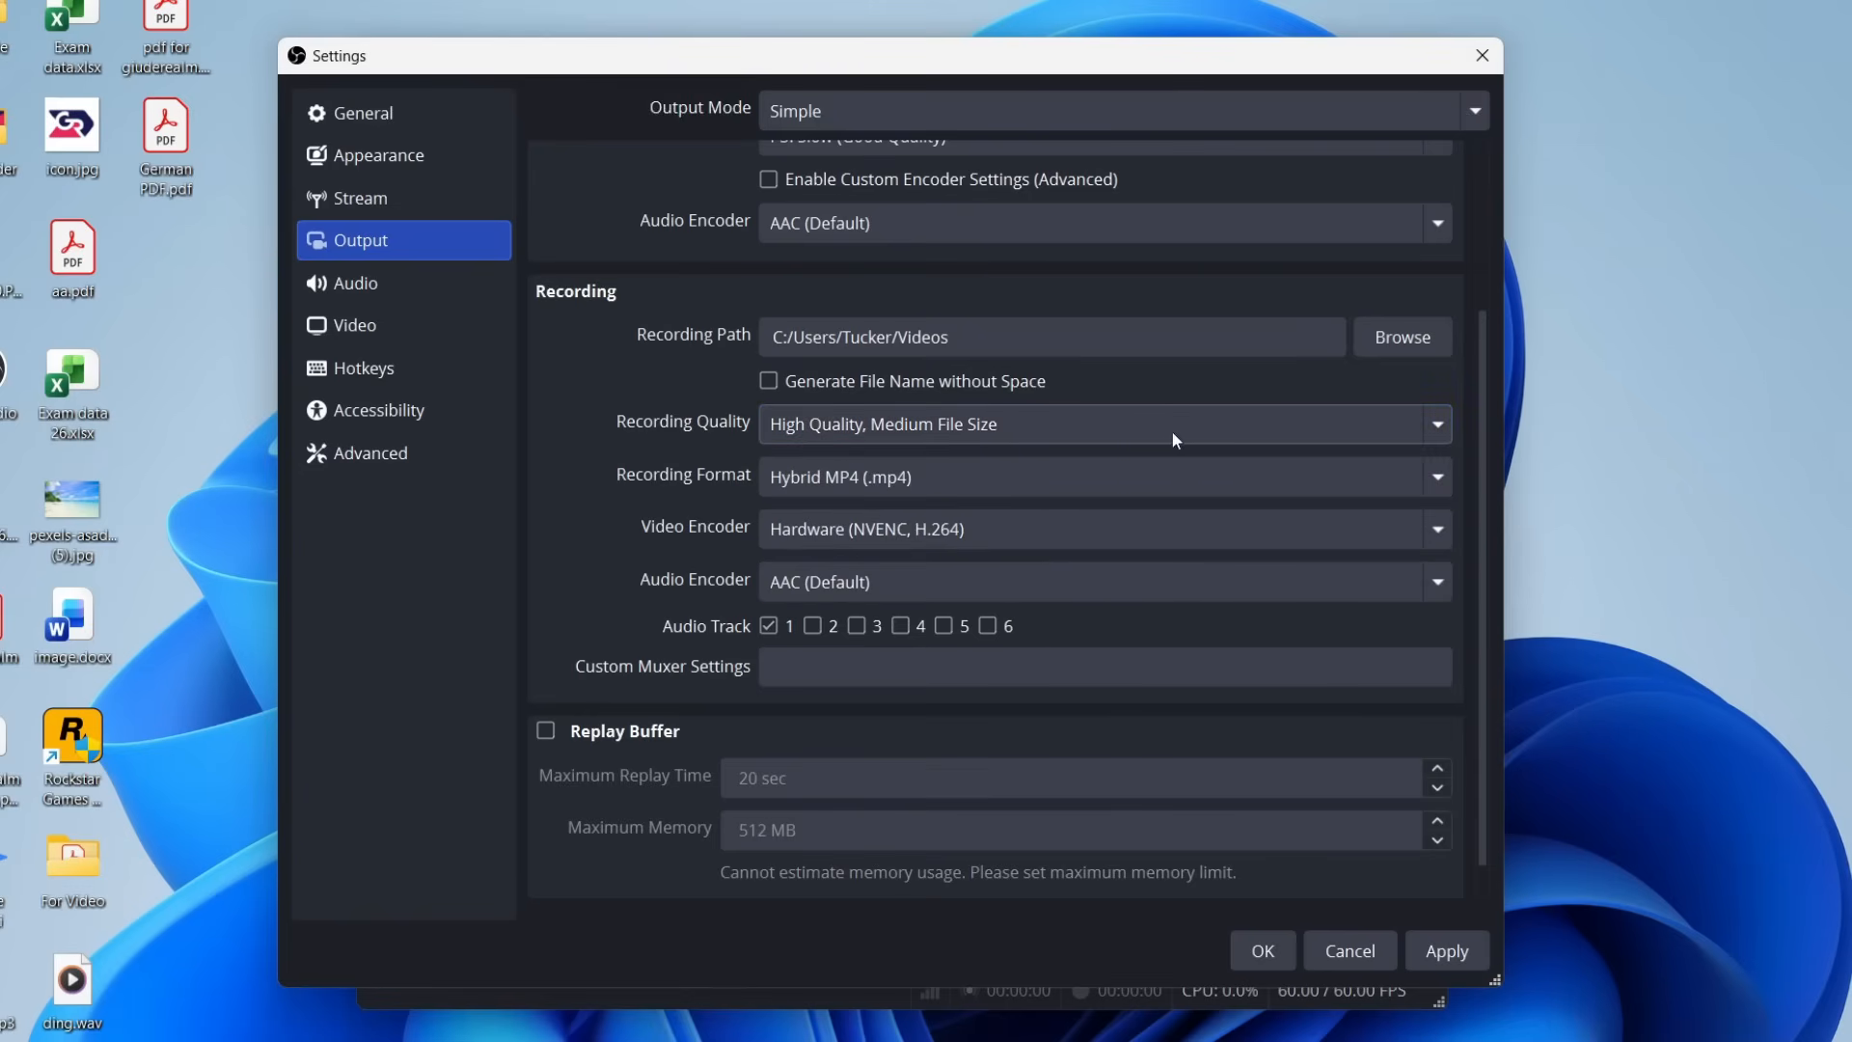
{"action": "left_click", "coordinate": [796, 474]}
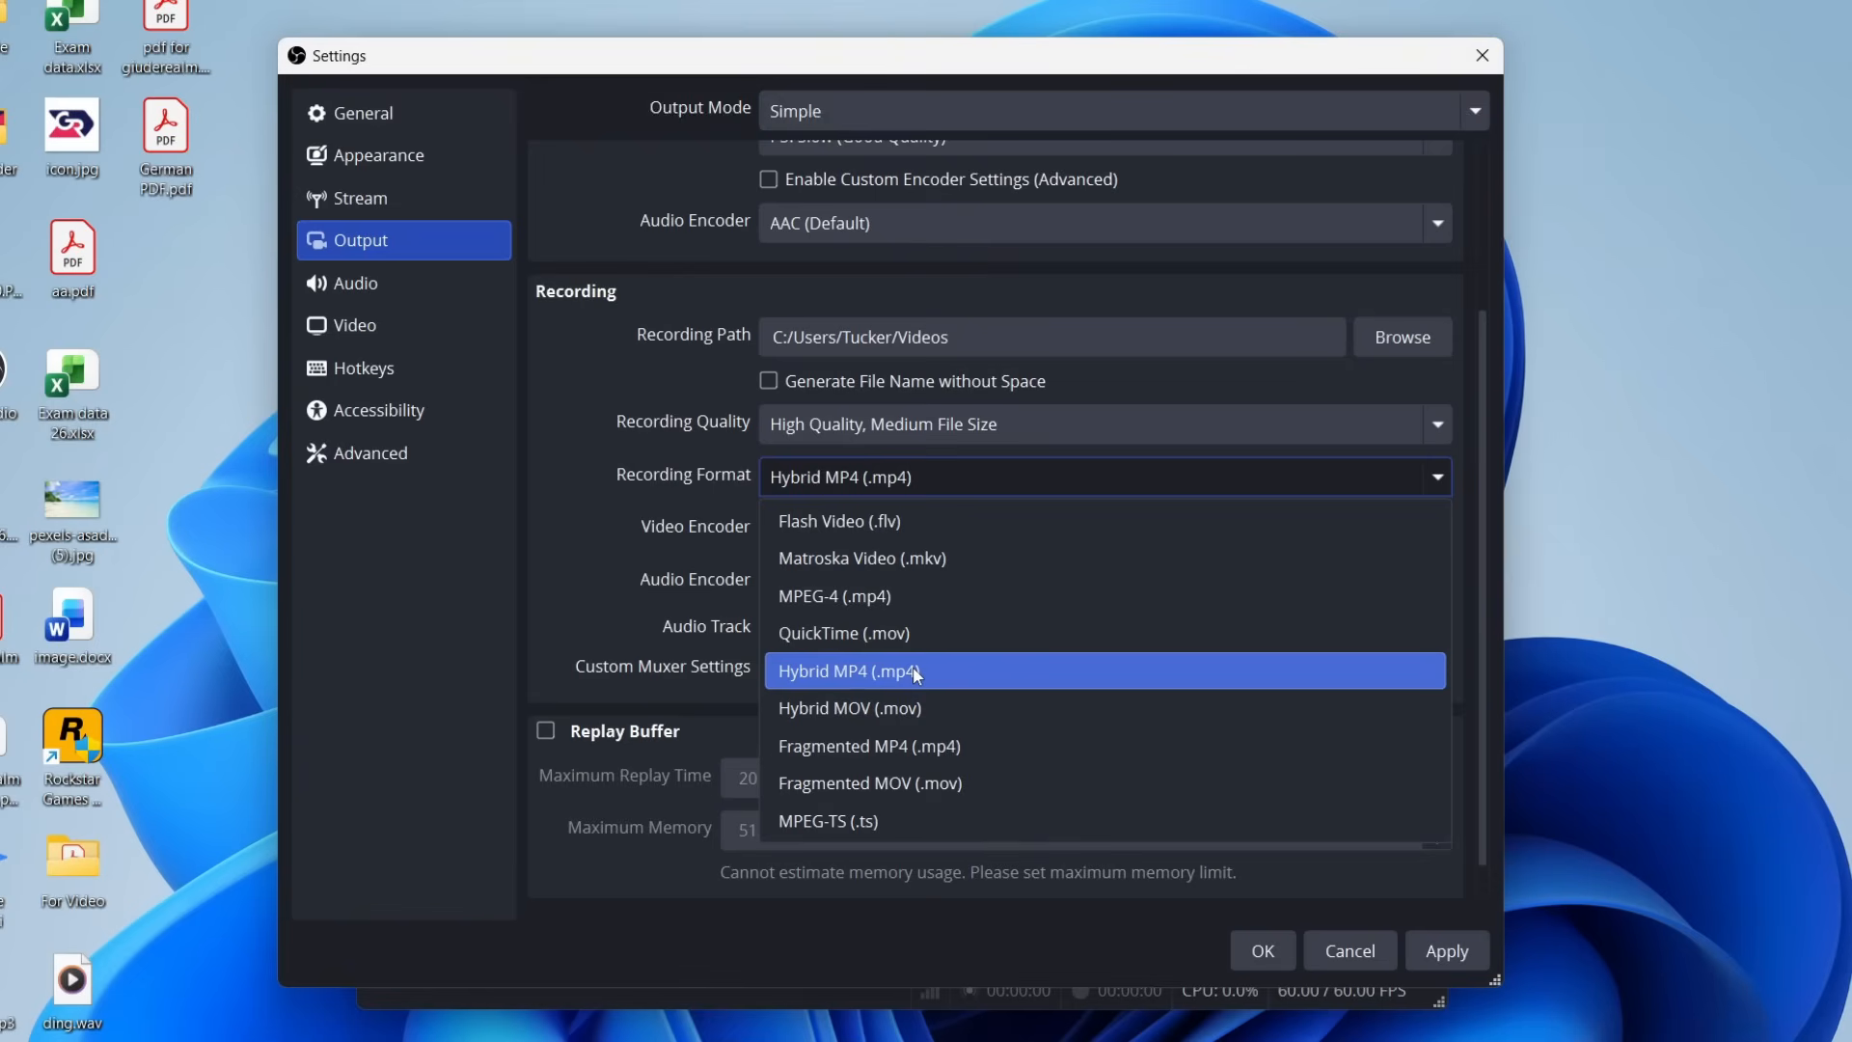
{"action": "left_click", "coordinate": [879, 680]}
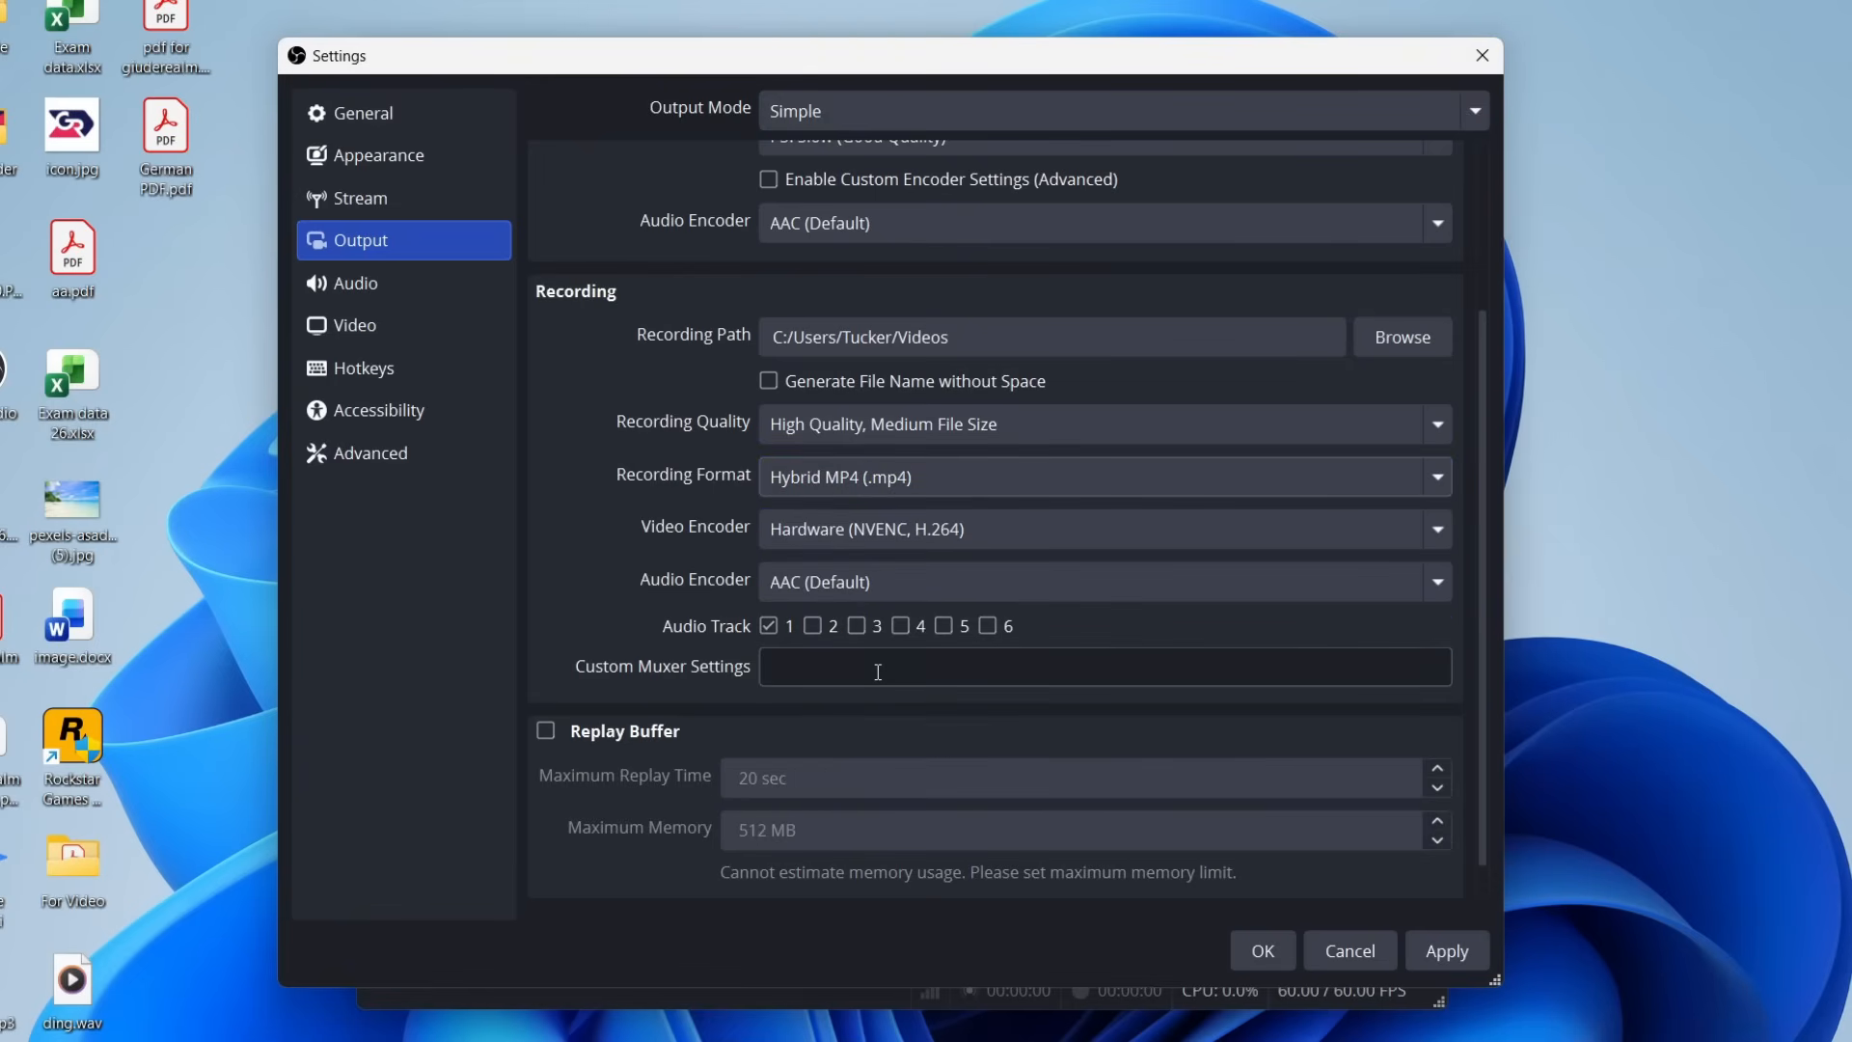
Set the recording video encoder to Hardware (NVENC, H.264) and apply the output settings.
{"action": "left_click", "coordinate": [877, 536]}
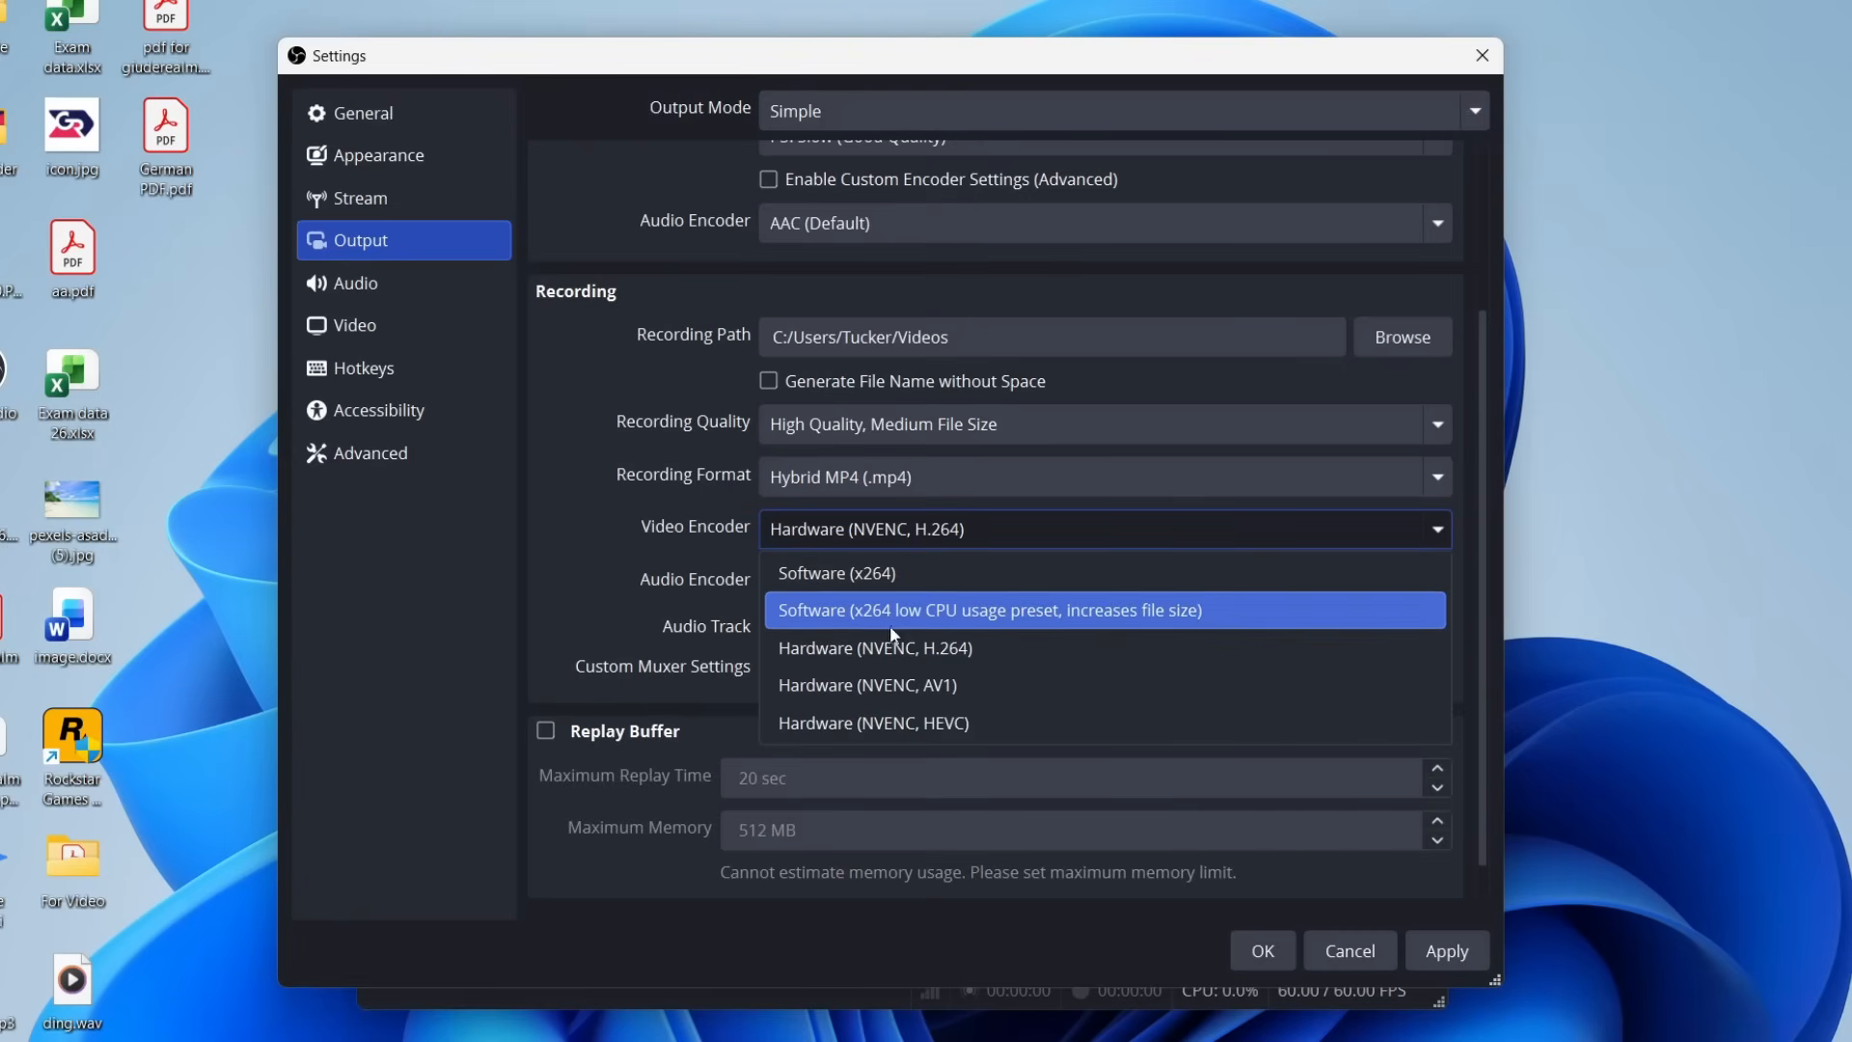
{"action": "left_click", "coordinate": [905, 646]}
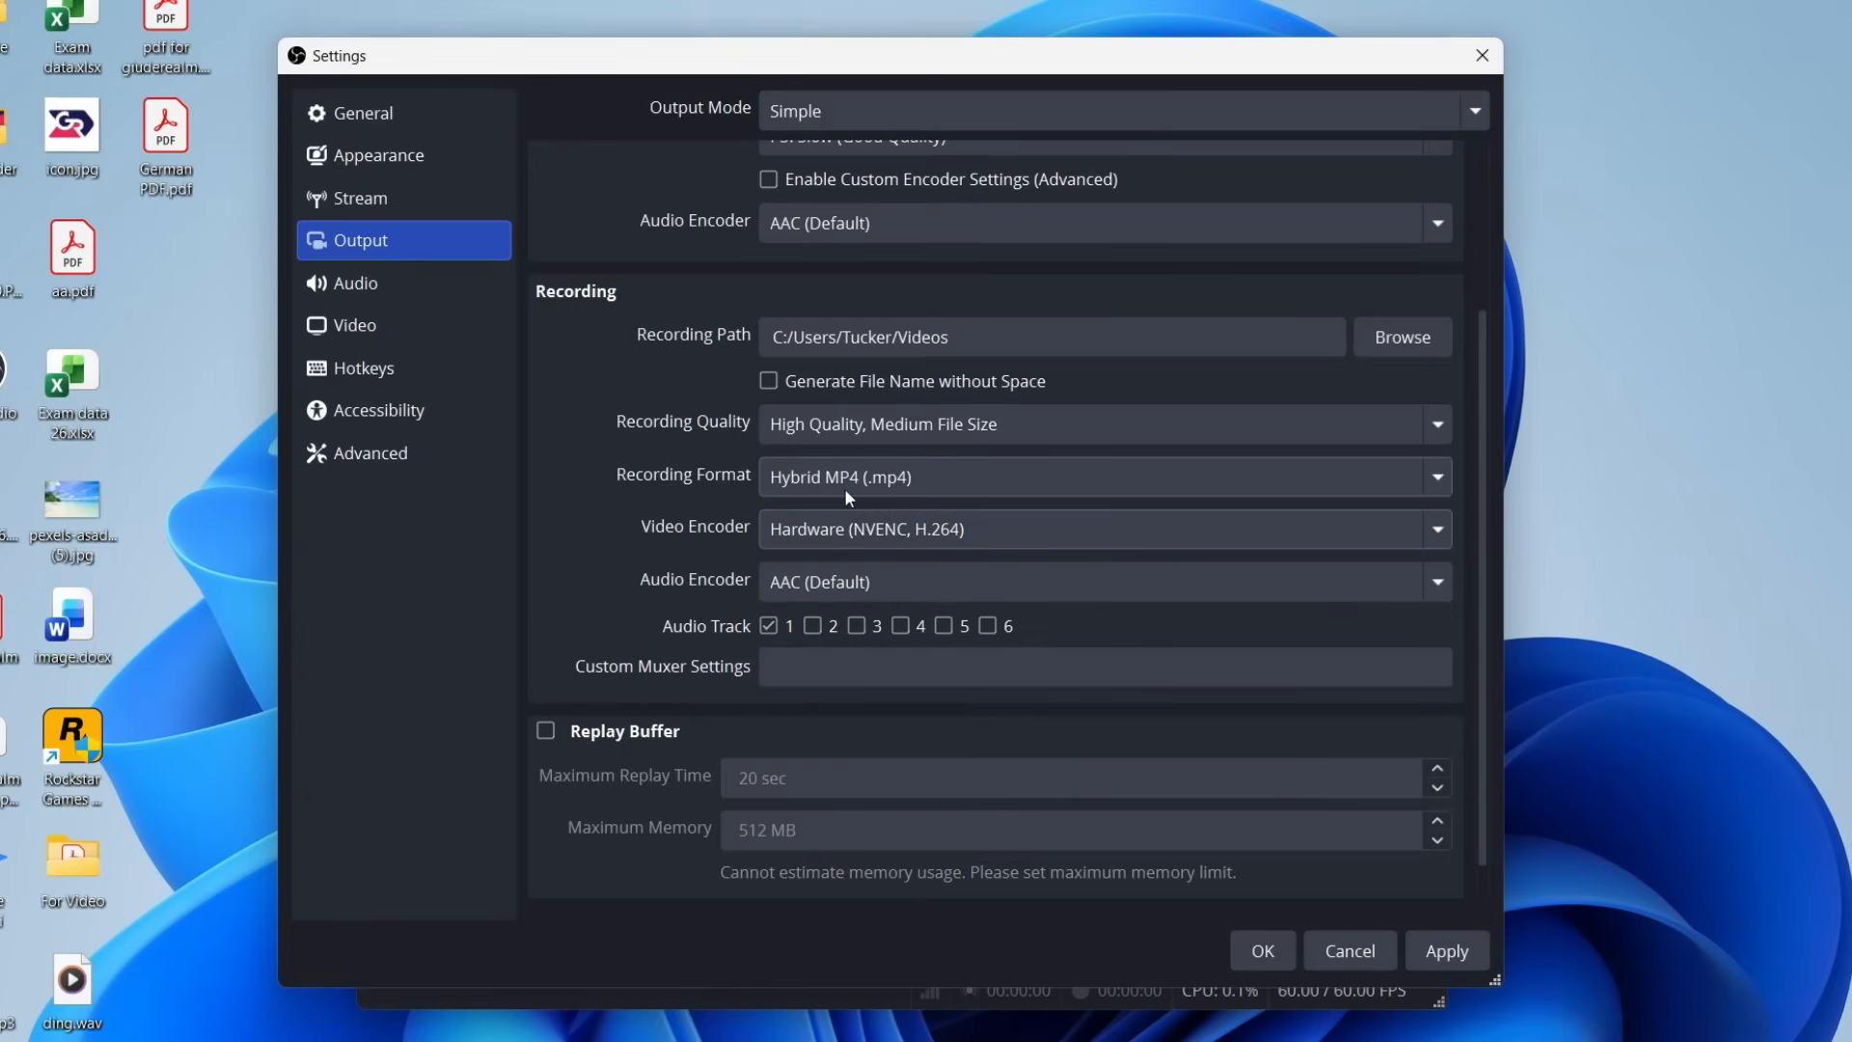
{"action": "left_click", "coordinate": [1441, 953]}
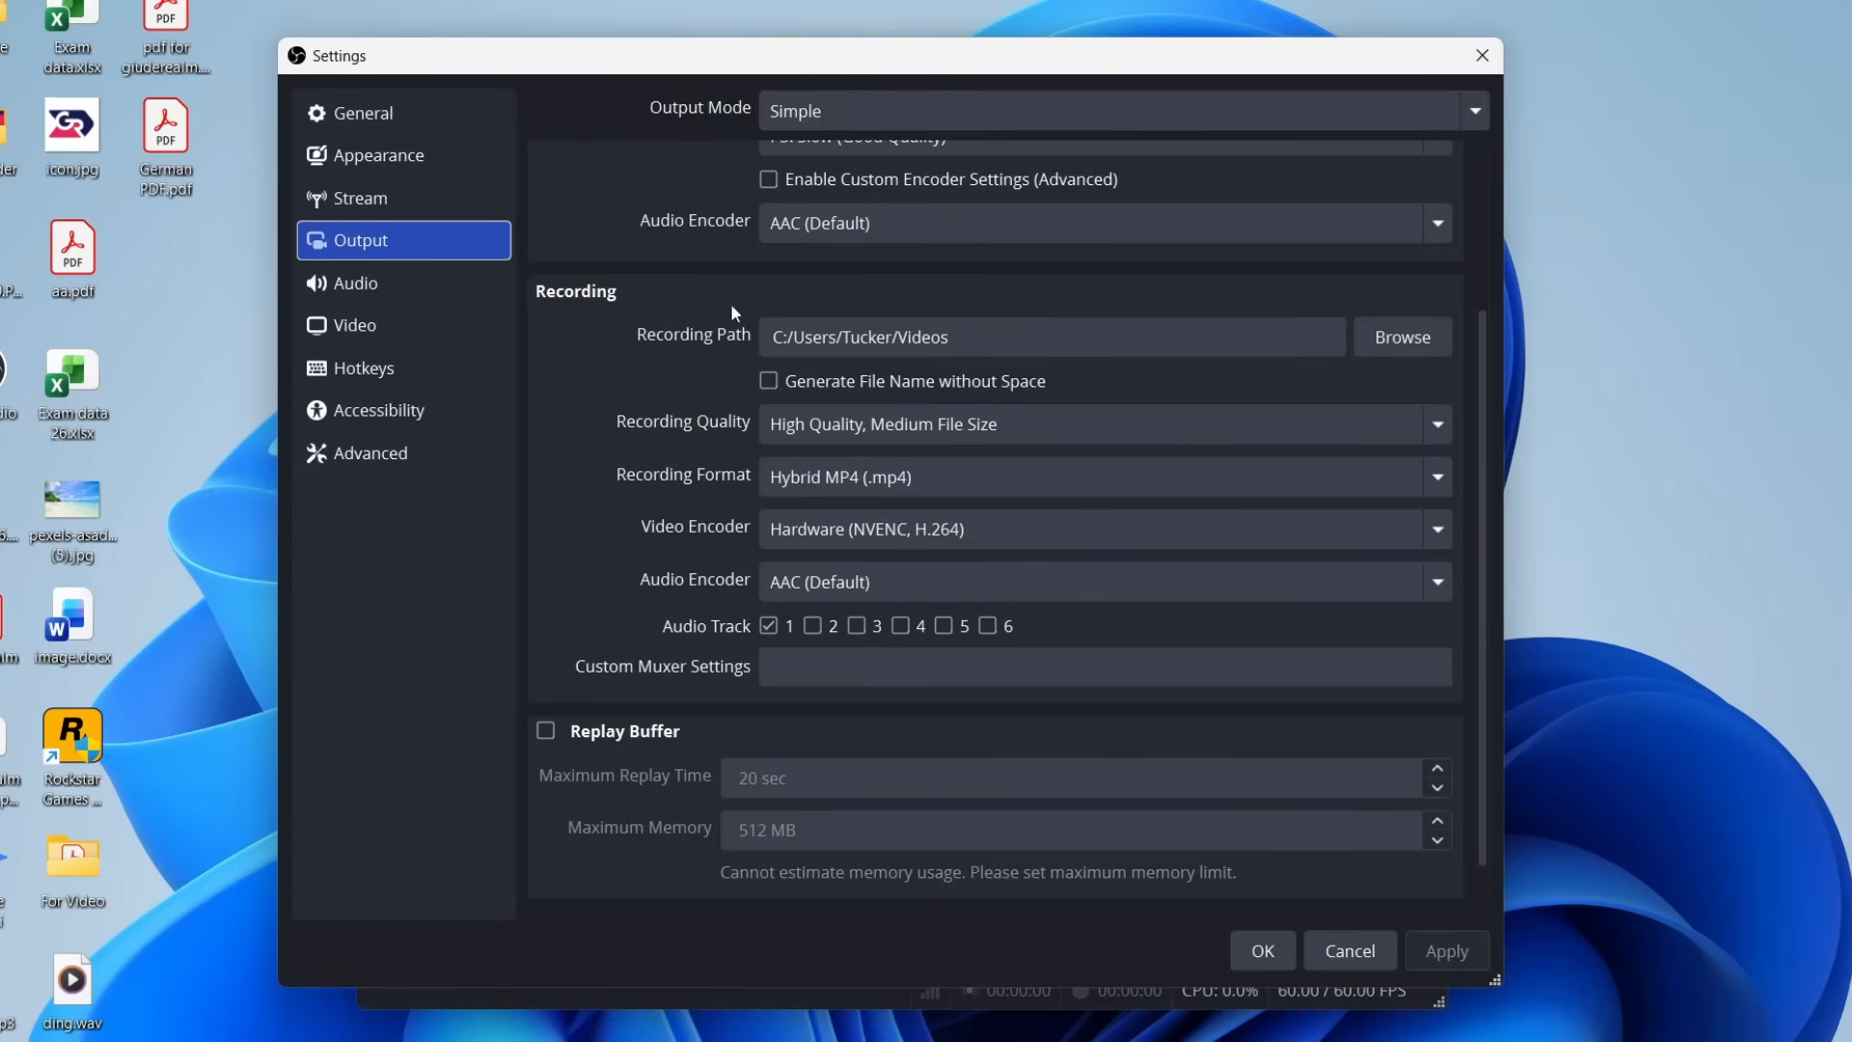
In the audio settings, select Speakers (Realtek USB Audio) as desktop audio and Microphone (Shure MV7PLUS) as mic/auxiliary audio.
{"action": "left_click", "coordinate": [443, 287]}
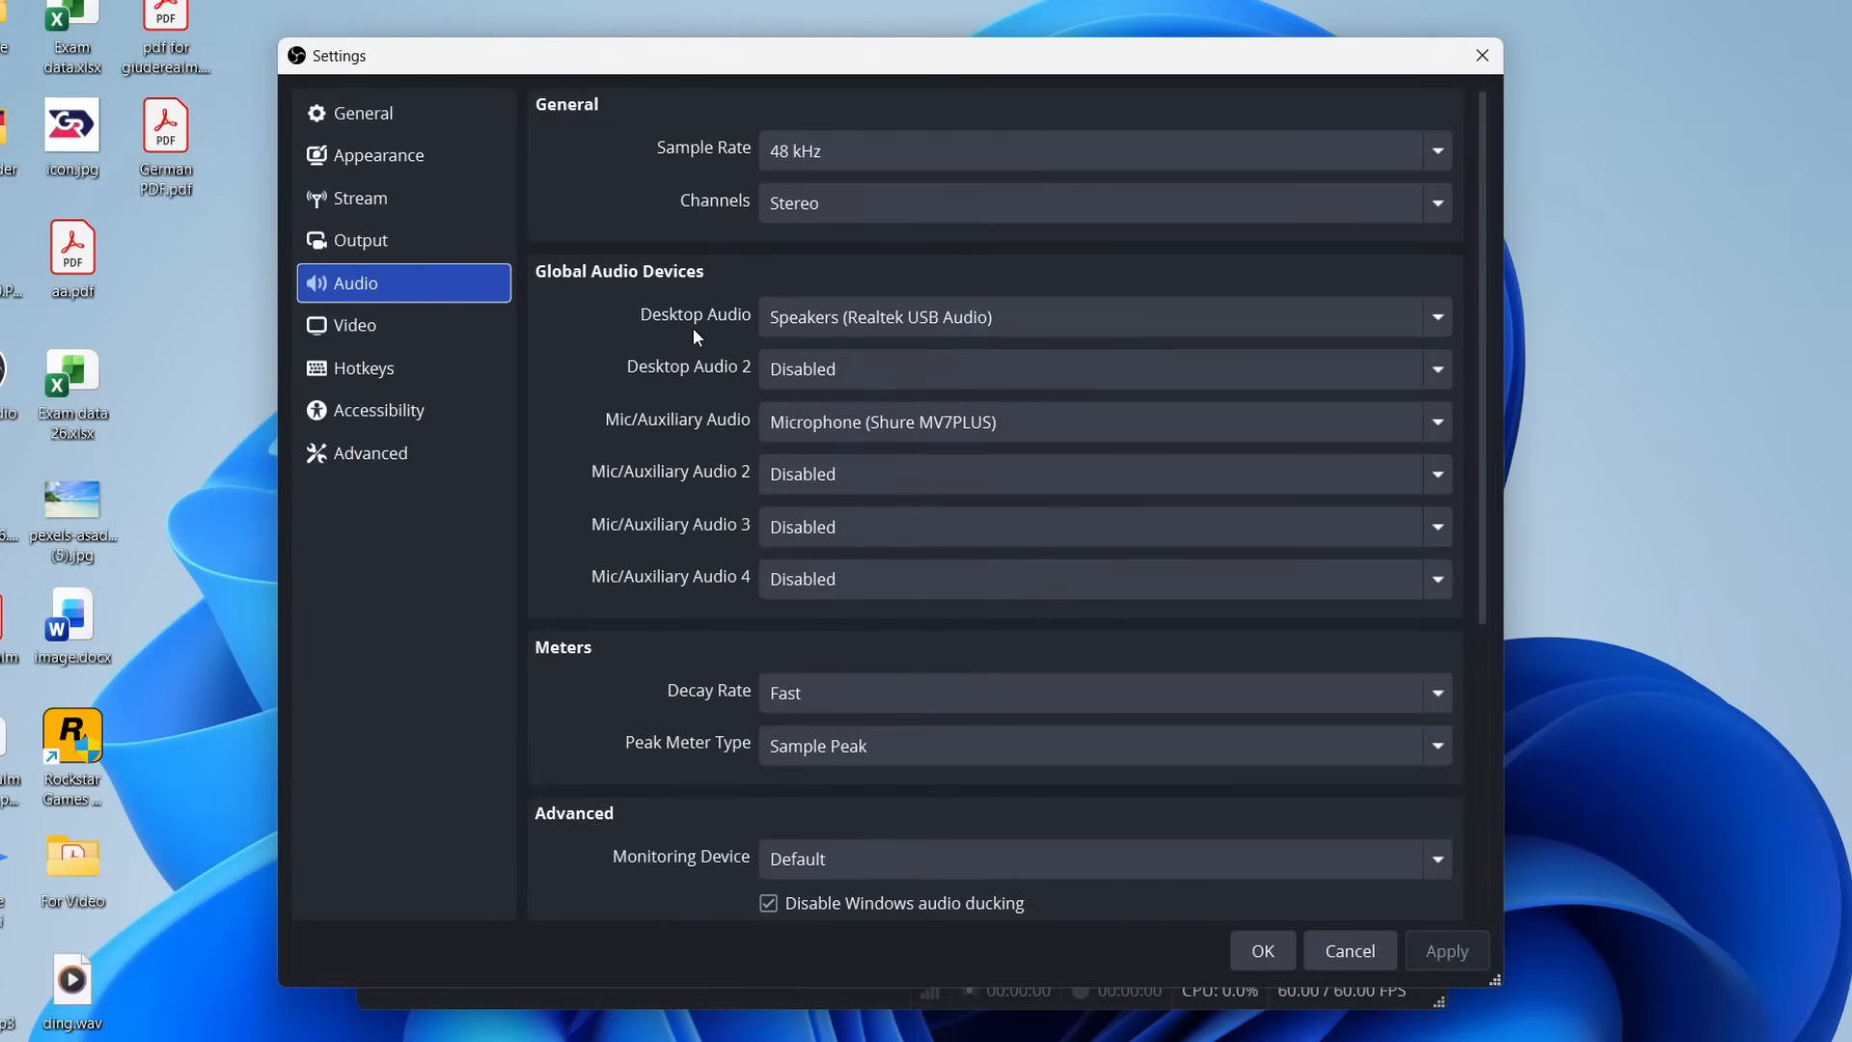
{"action": "left_click", "coordinate": [813, 319]}
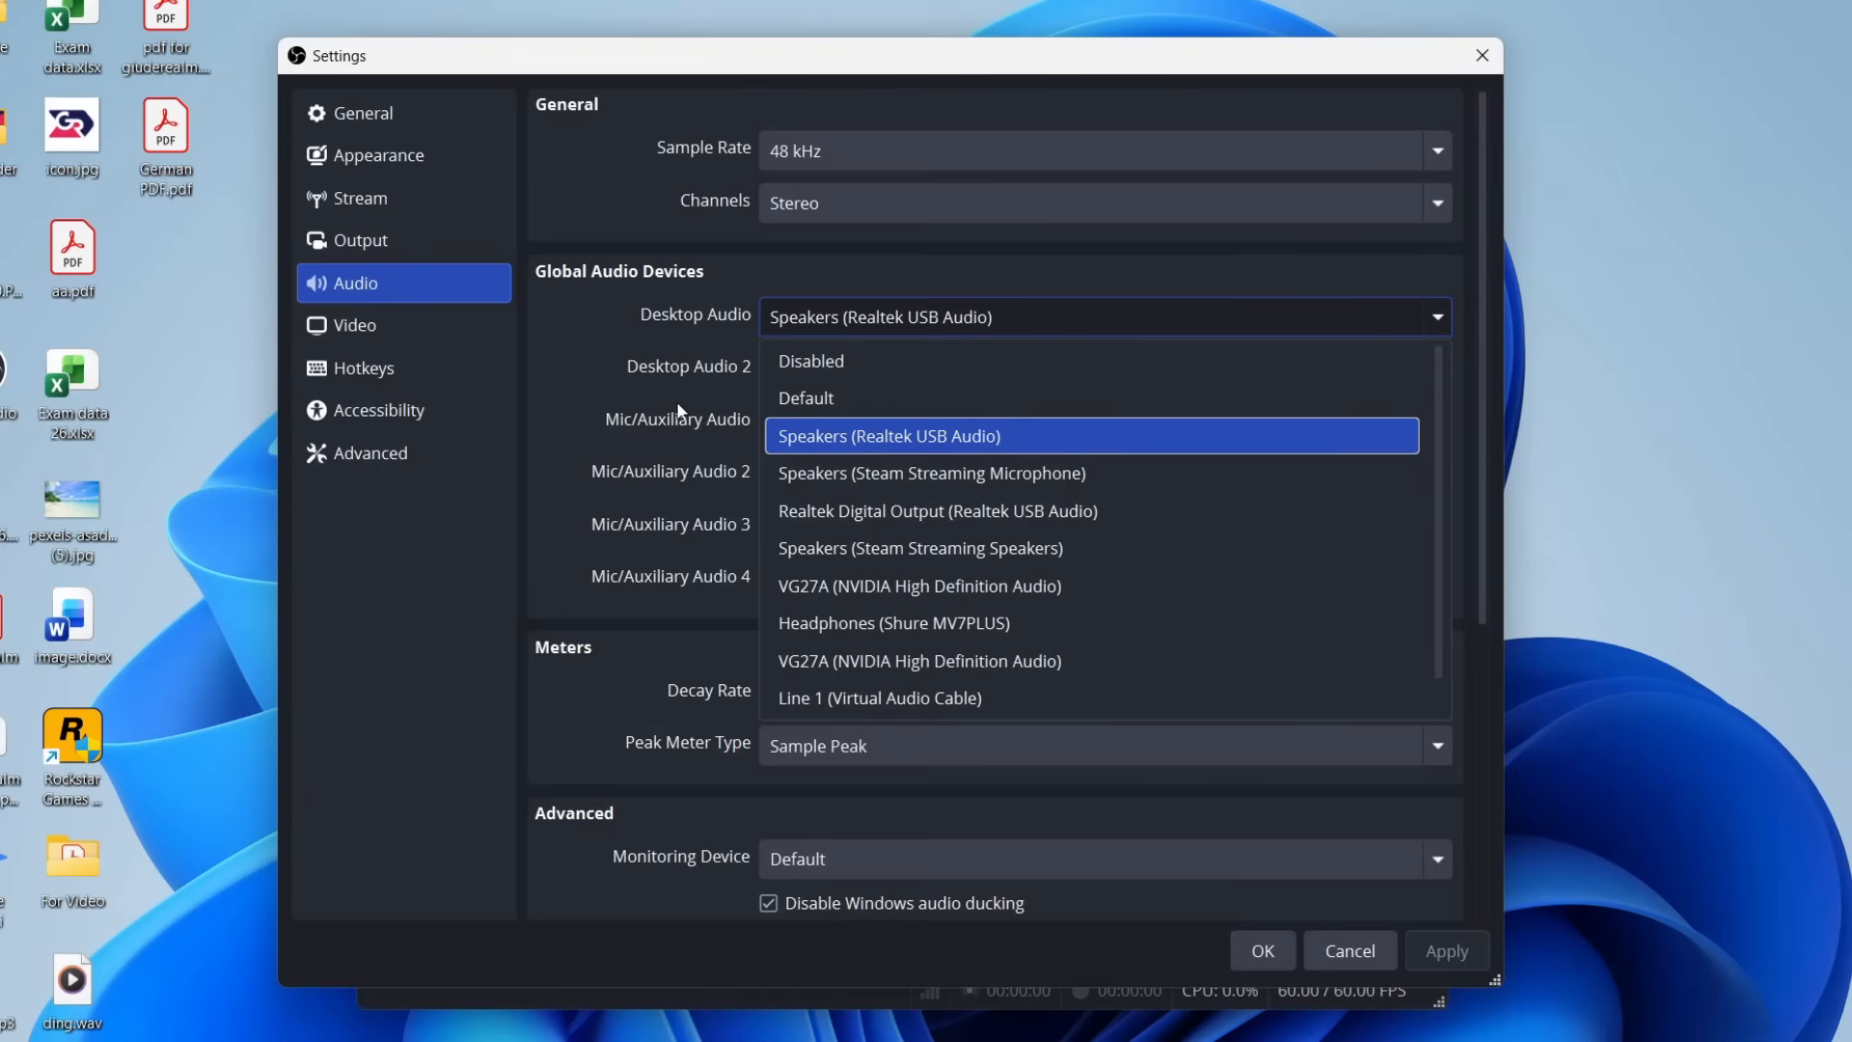
{"action": "left_click", "coordinate": [909, 442]}
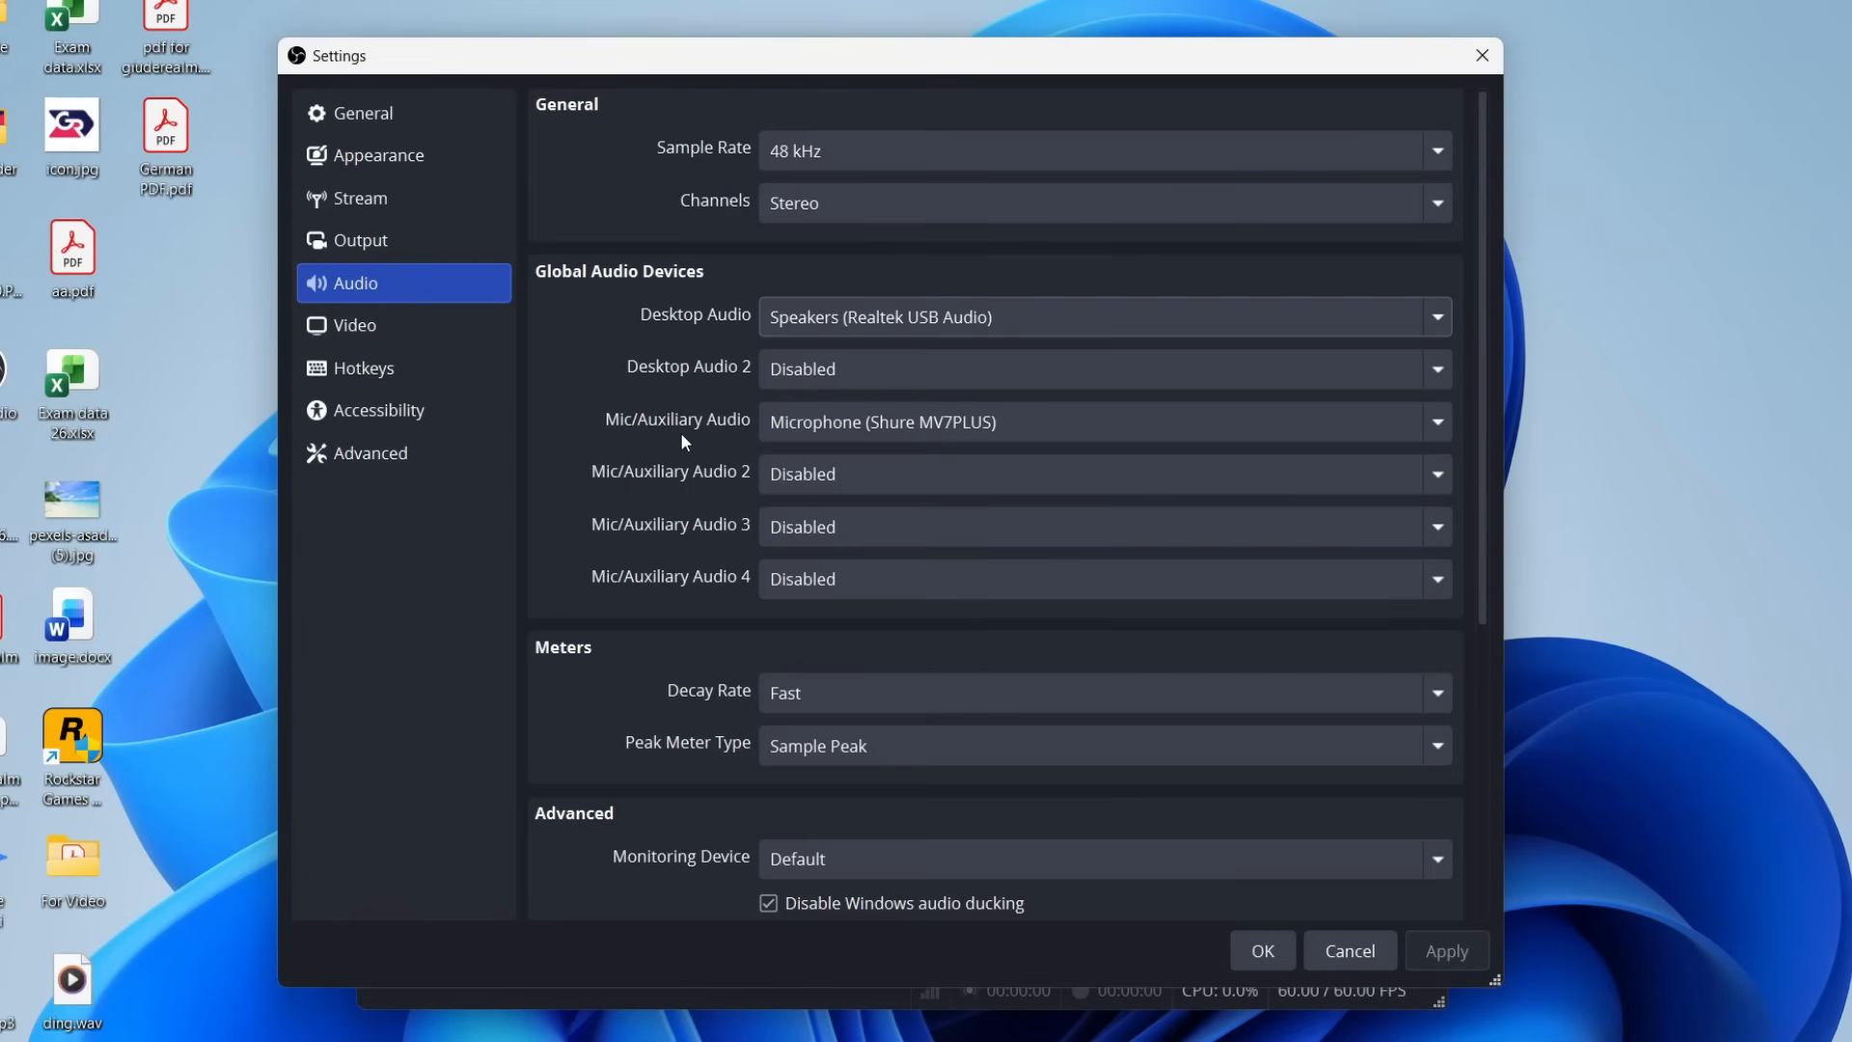
{"action": "left_click", "coordinate": [897, 428]}
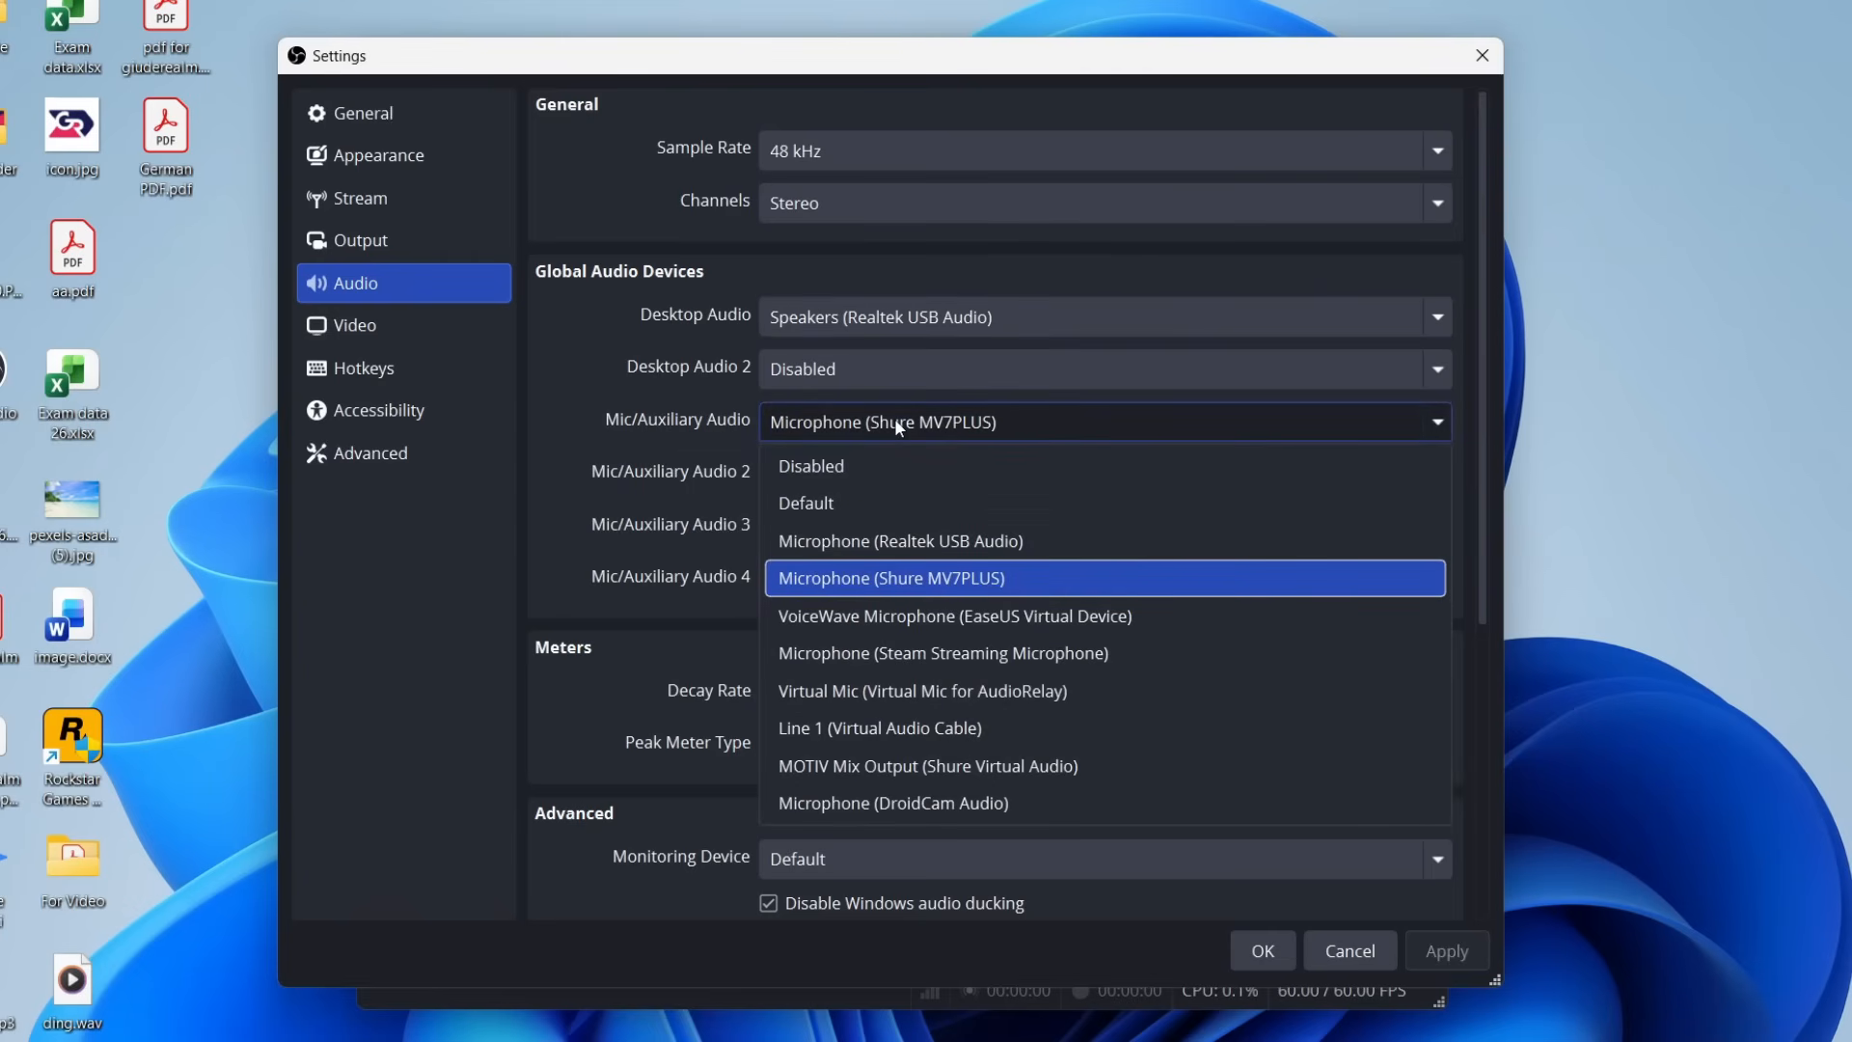
{"action": "left_click", "coordinate": [1017, 578]}
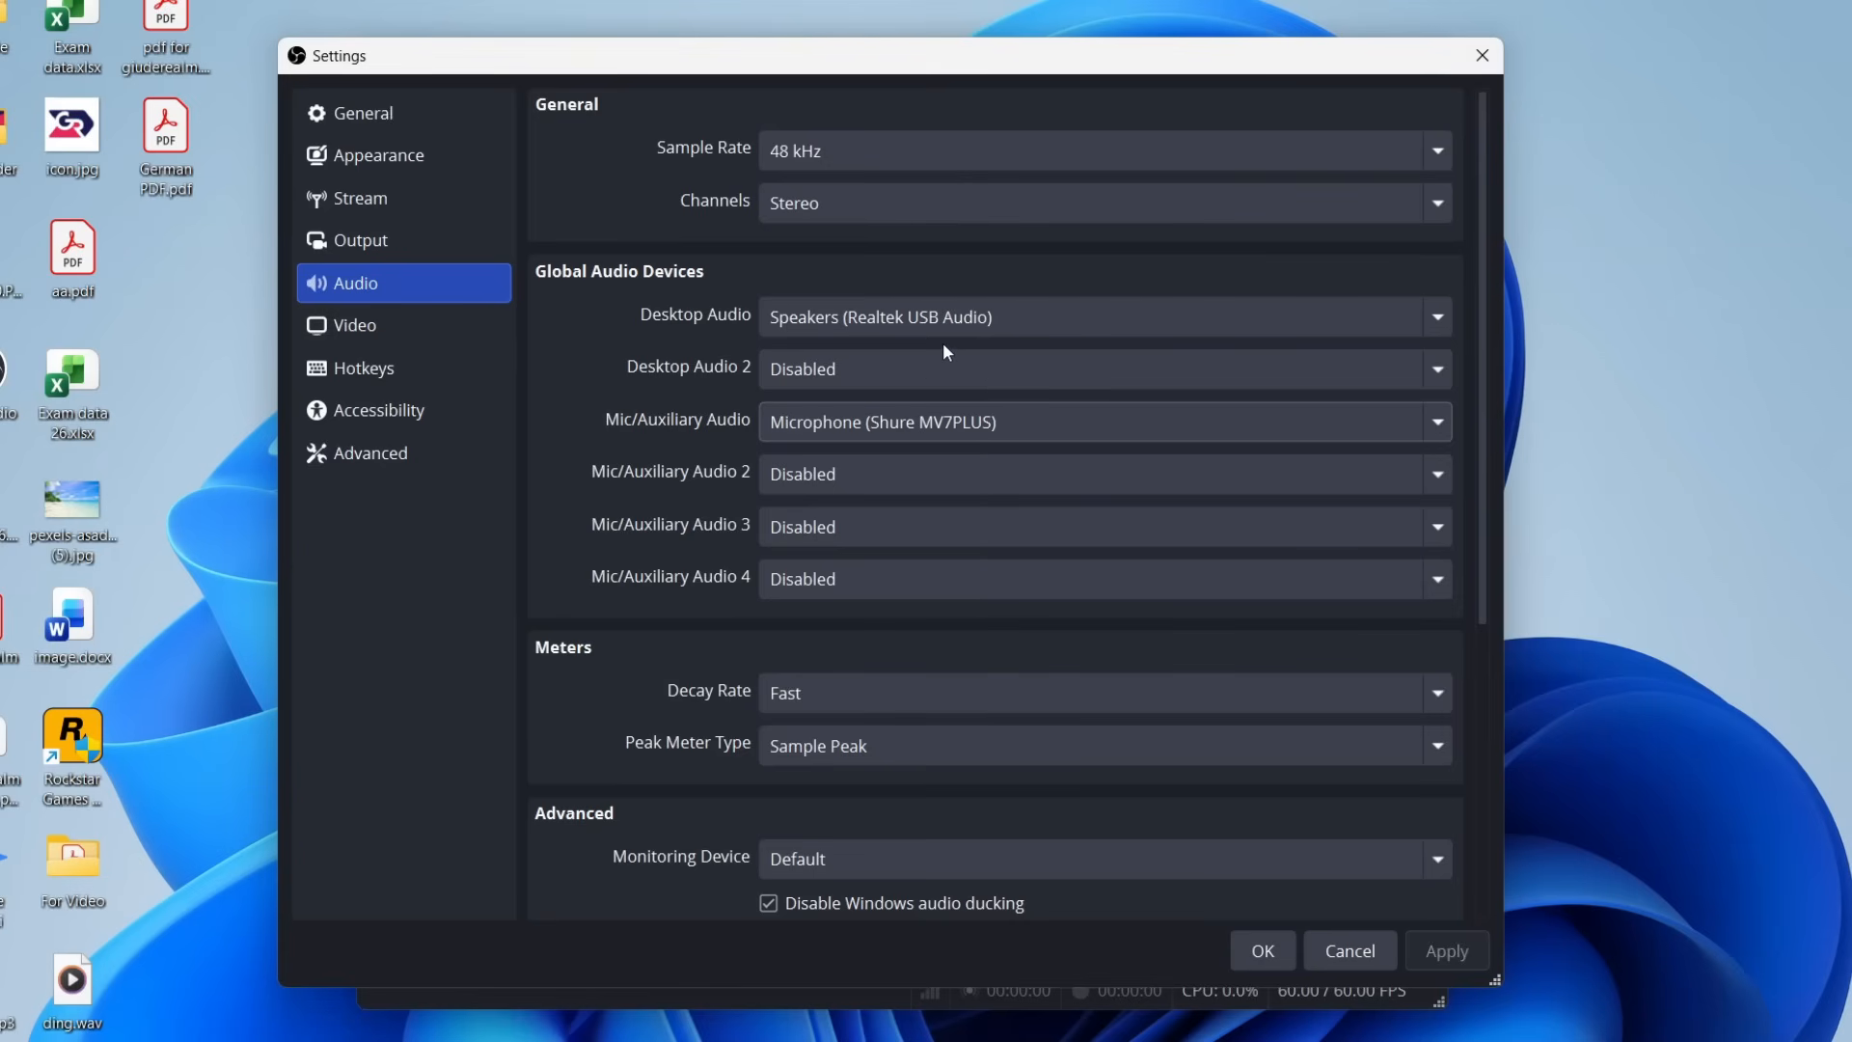
In the video settings, set the base (canvas) resolution to 2560x1440.
{"action": "left_click", "coordinate": [372, 328]}
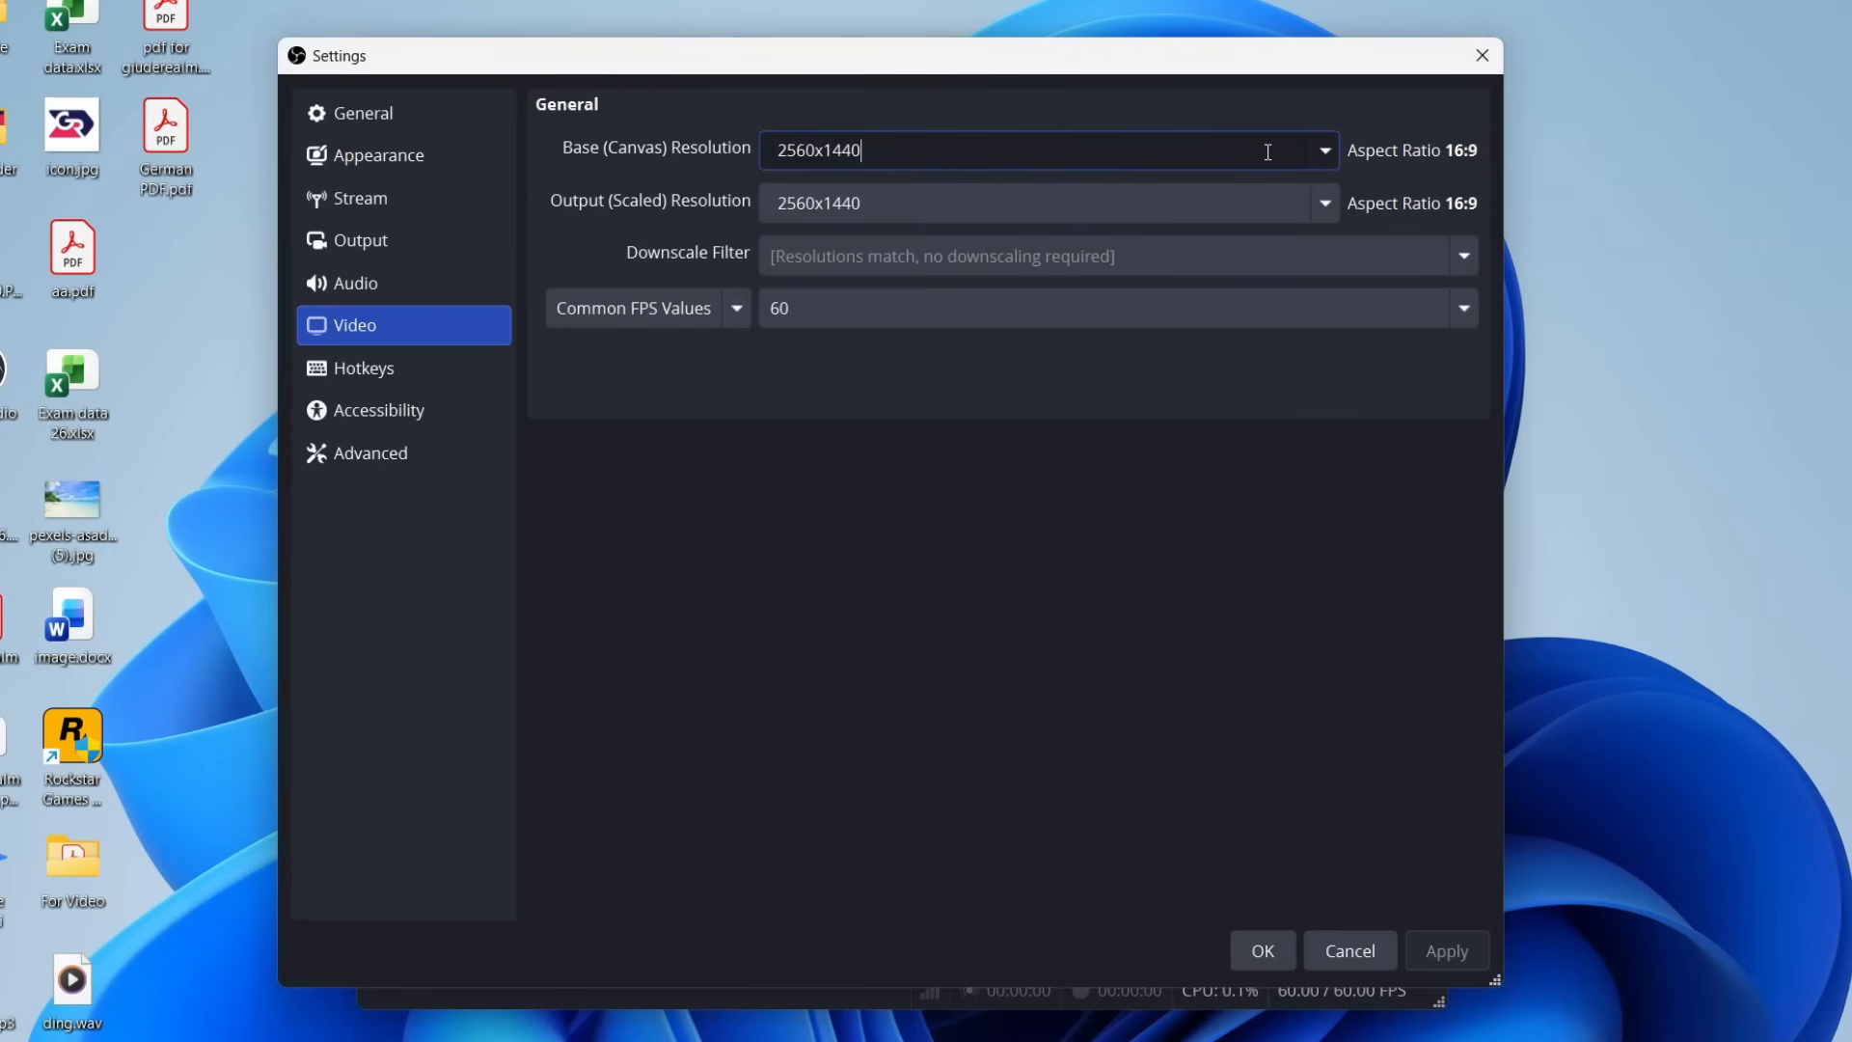
{"action": "left_click", "coordinate": [1329, 151]}
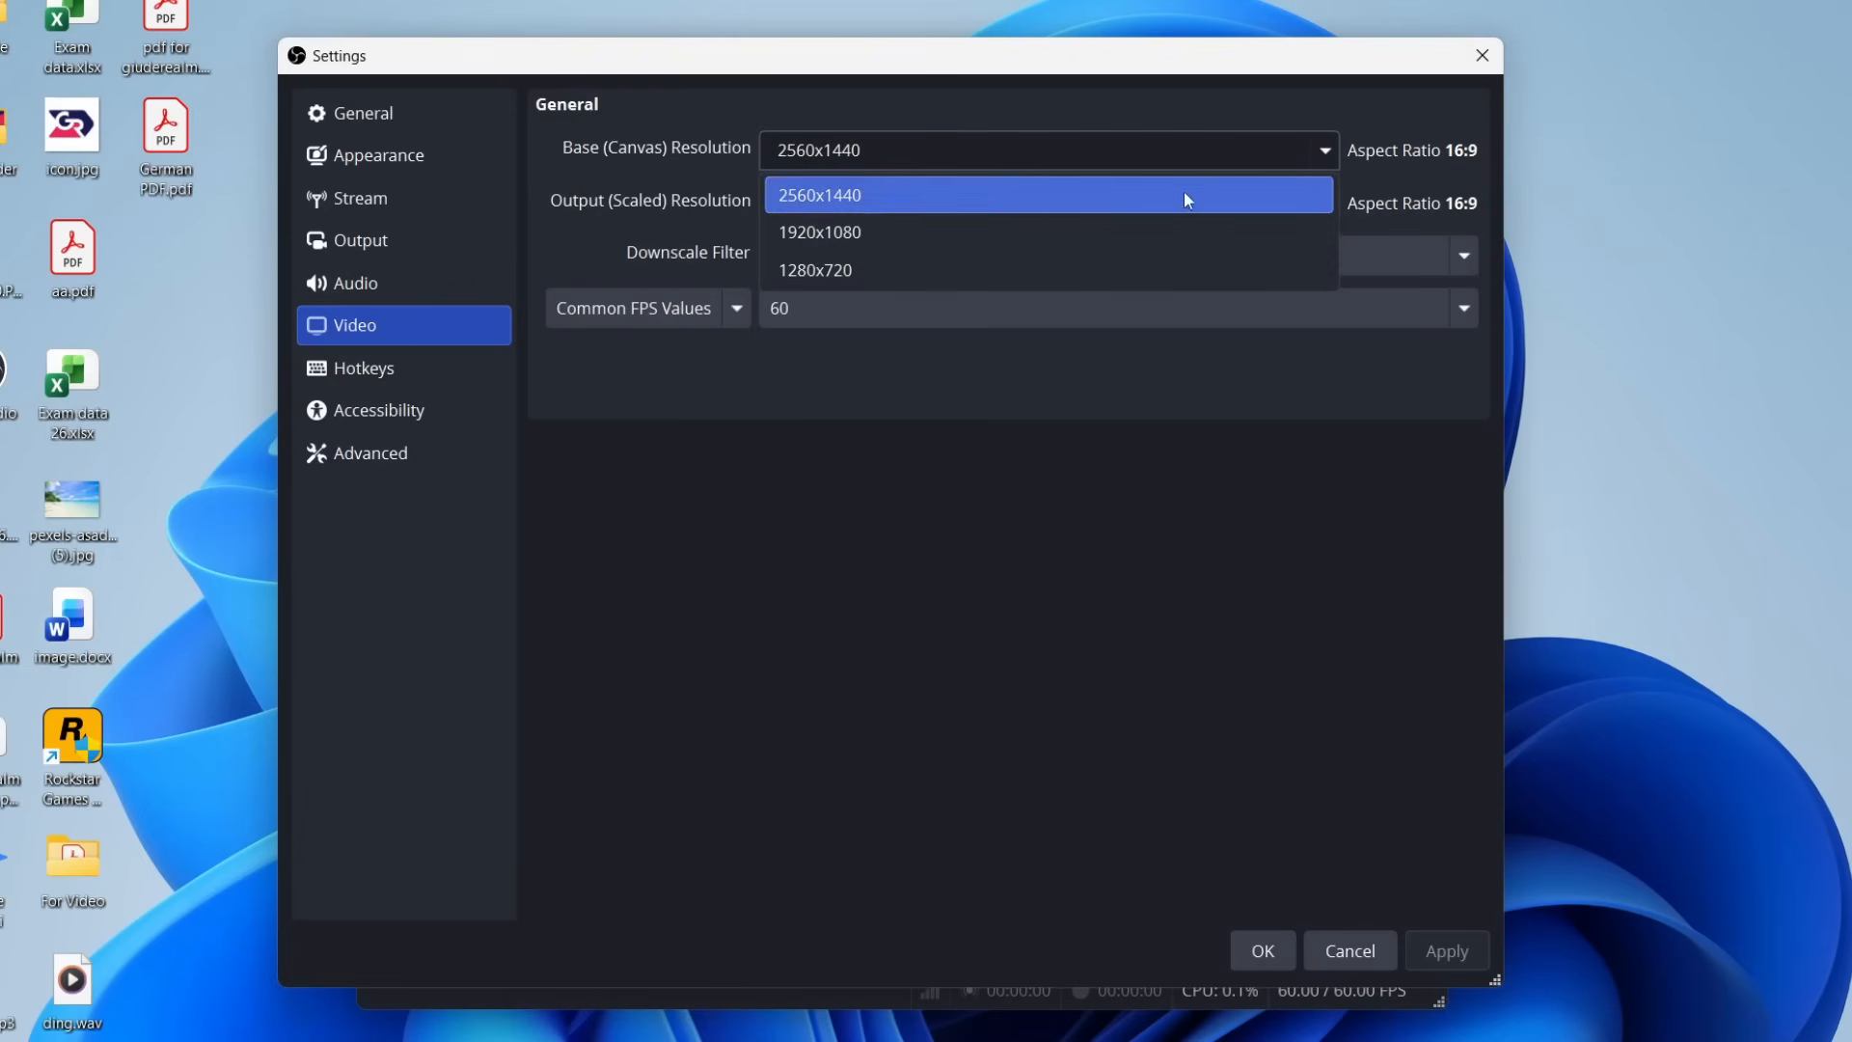
{"action": "left_click", "coordinate": [877, 205]}
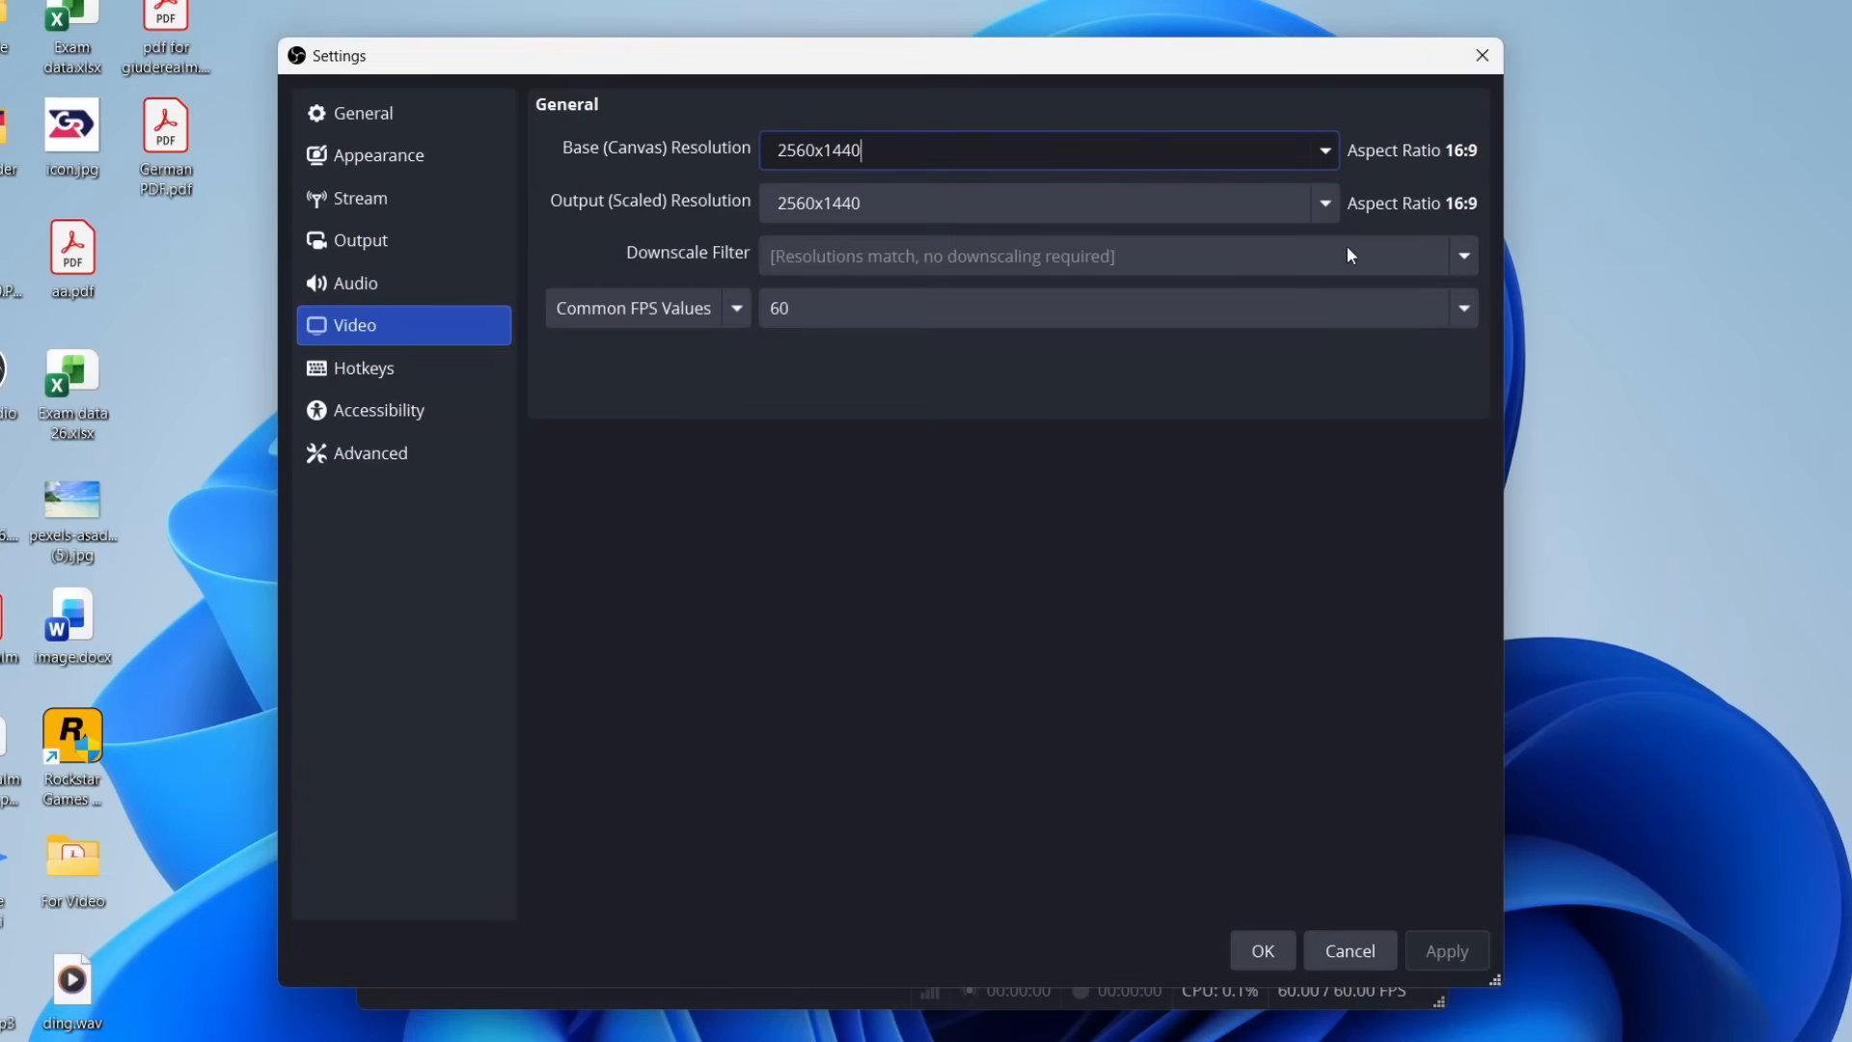
Set the output (scaled) resolution to 1920x1080, trying 2560x1440 in between.
{"action": "left_click", "coordinate": [1328, 205]}
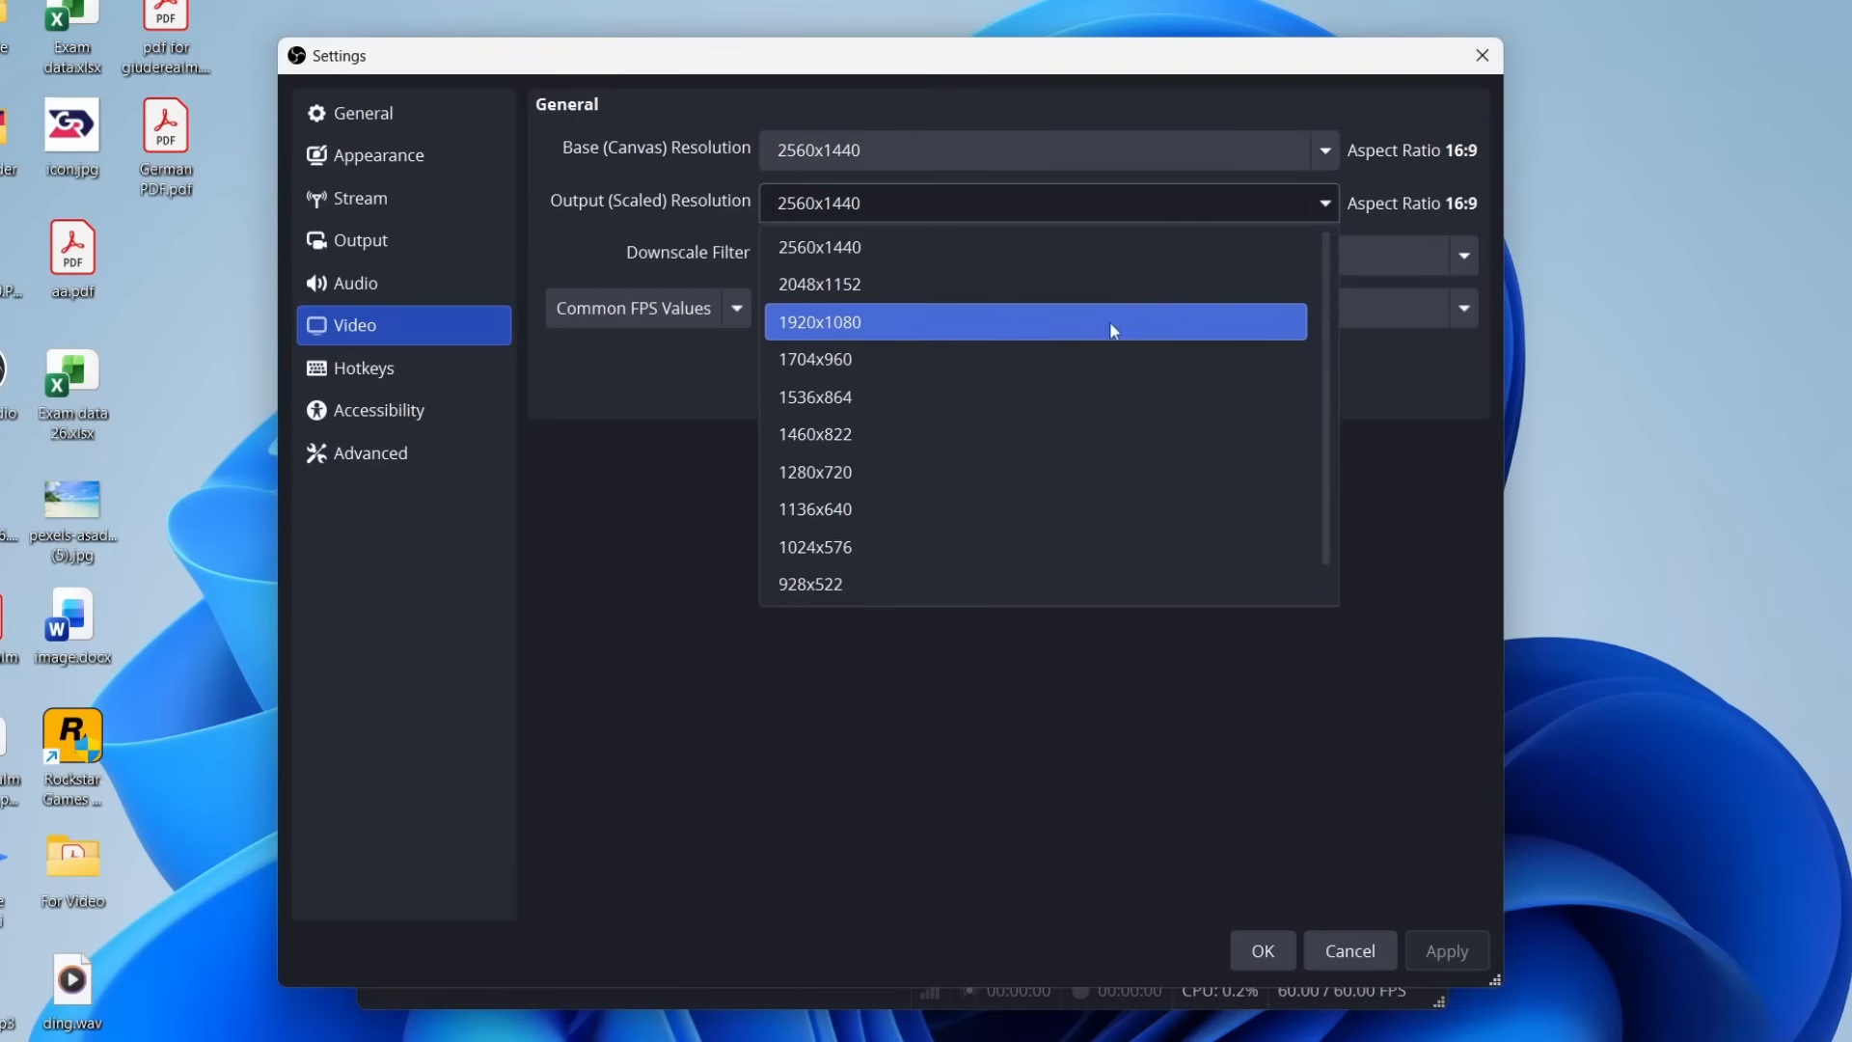
{"action": "left_click", "coordinate": [865, 321]}
{"action": "left_click", "coordinate": [1329, 206]}
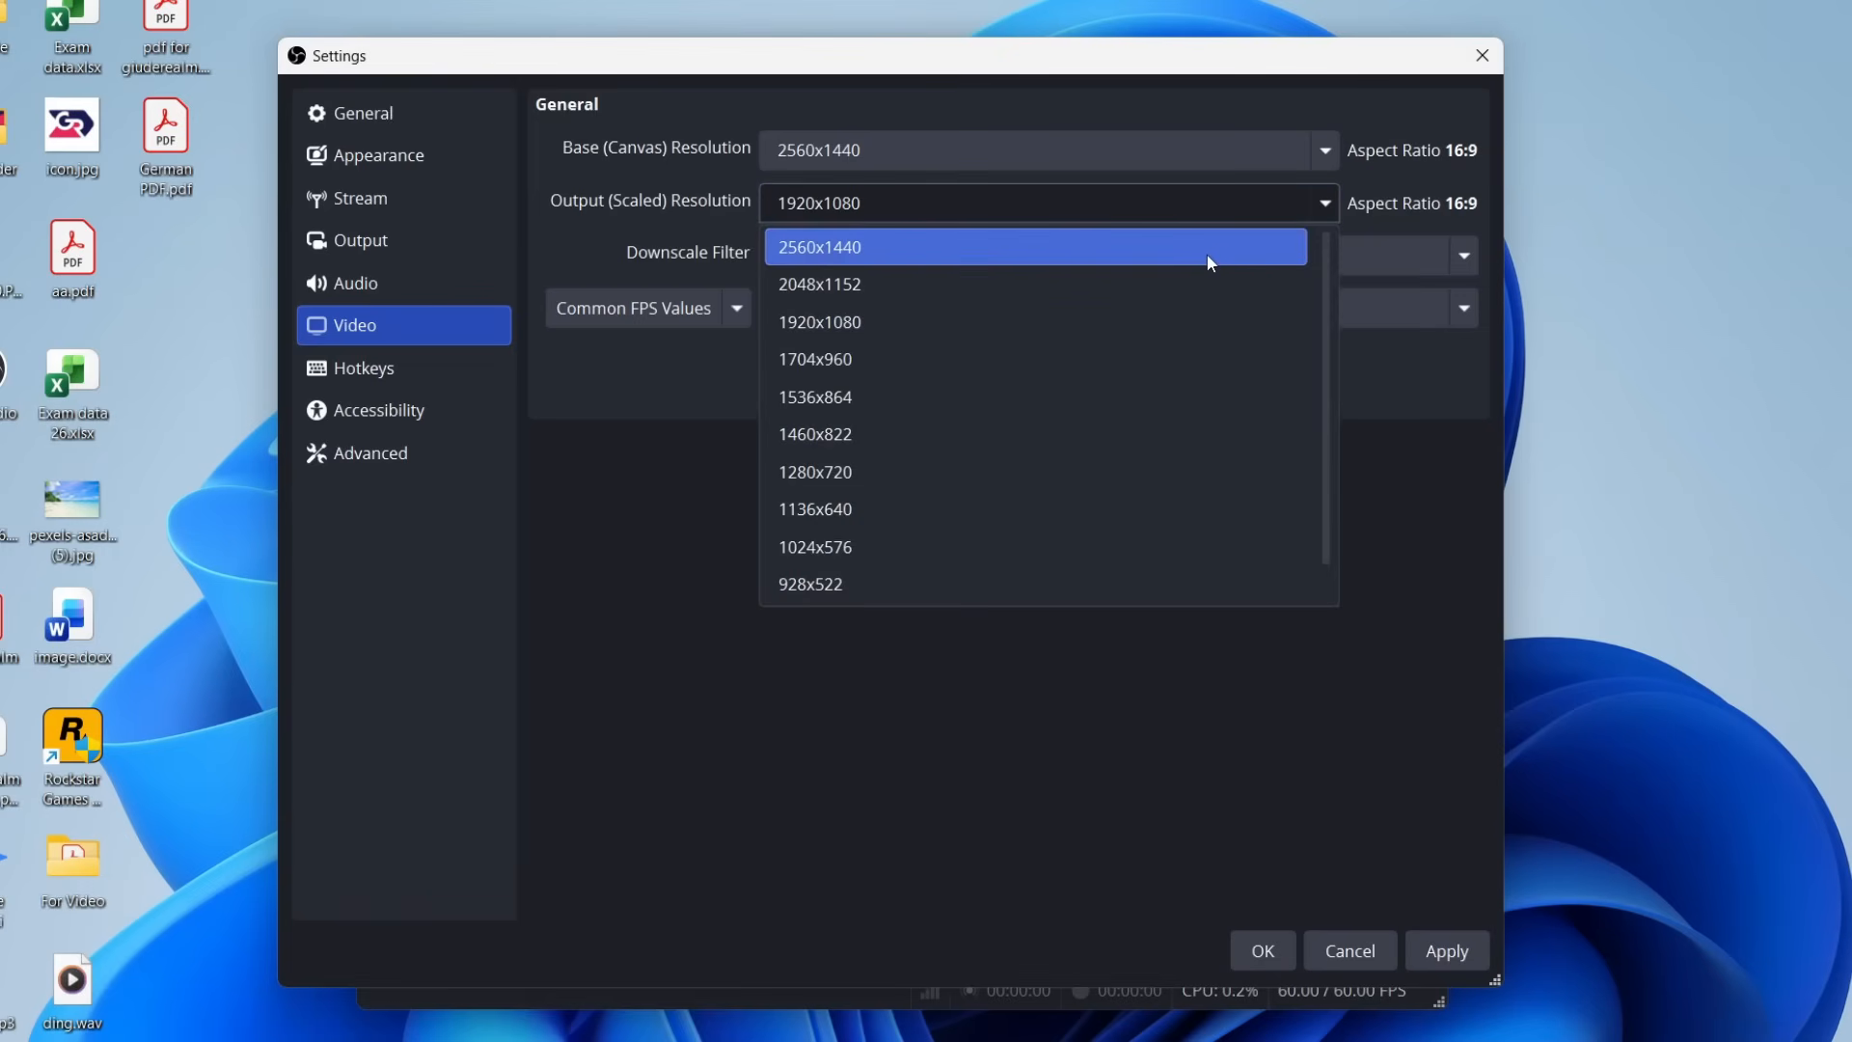
{"action": "left_click", "coordinate": [1207, 252]}
{"action": "left_click", "coordinate": [1318, 214]}
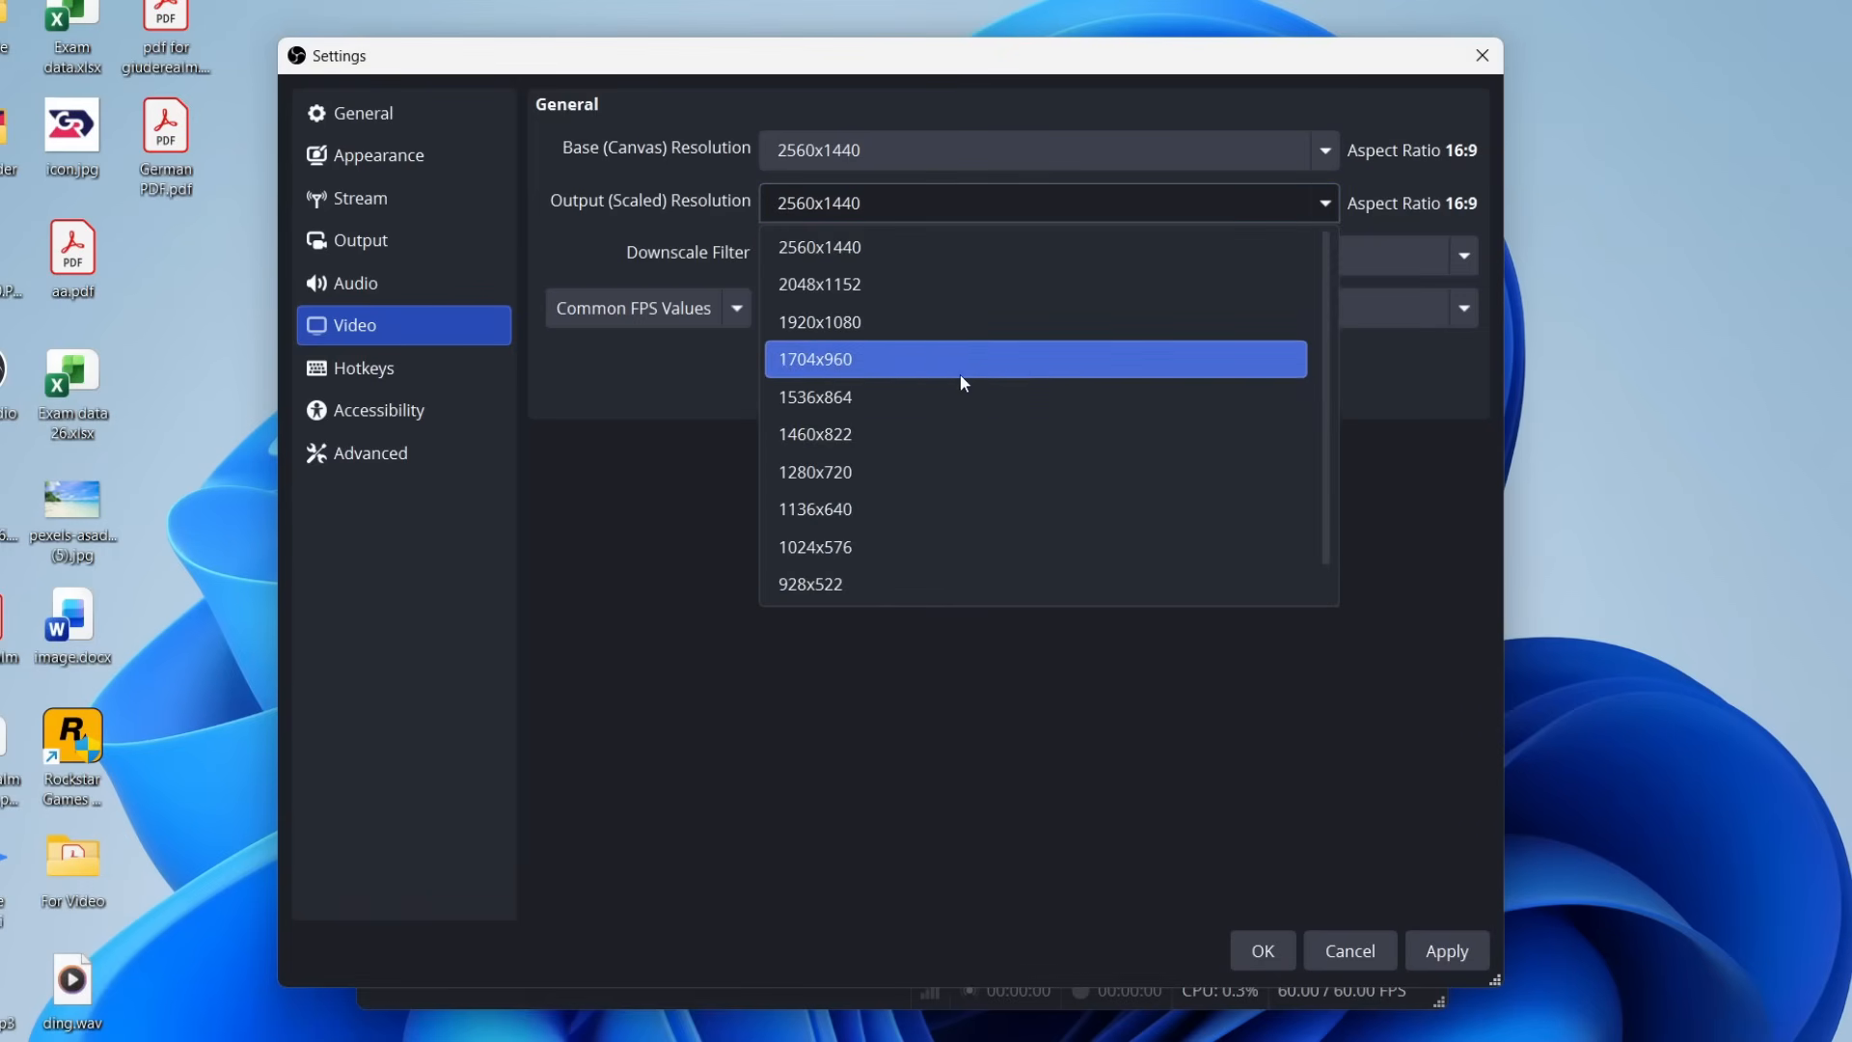
{"action": "left_click", "coordinate": [917, 322]}
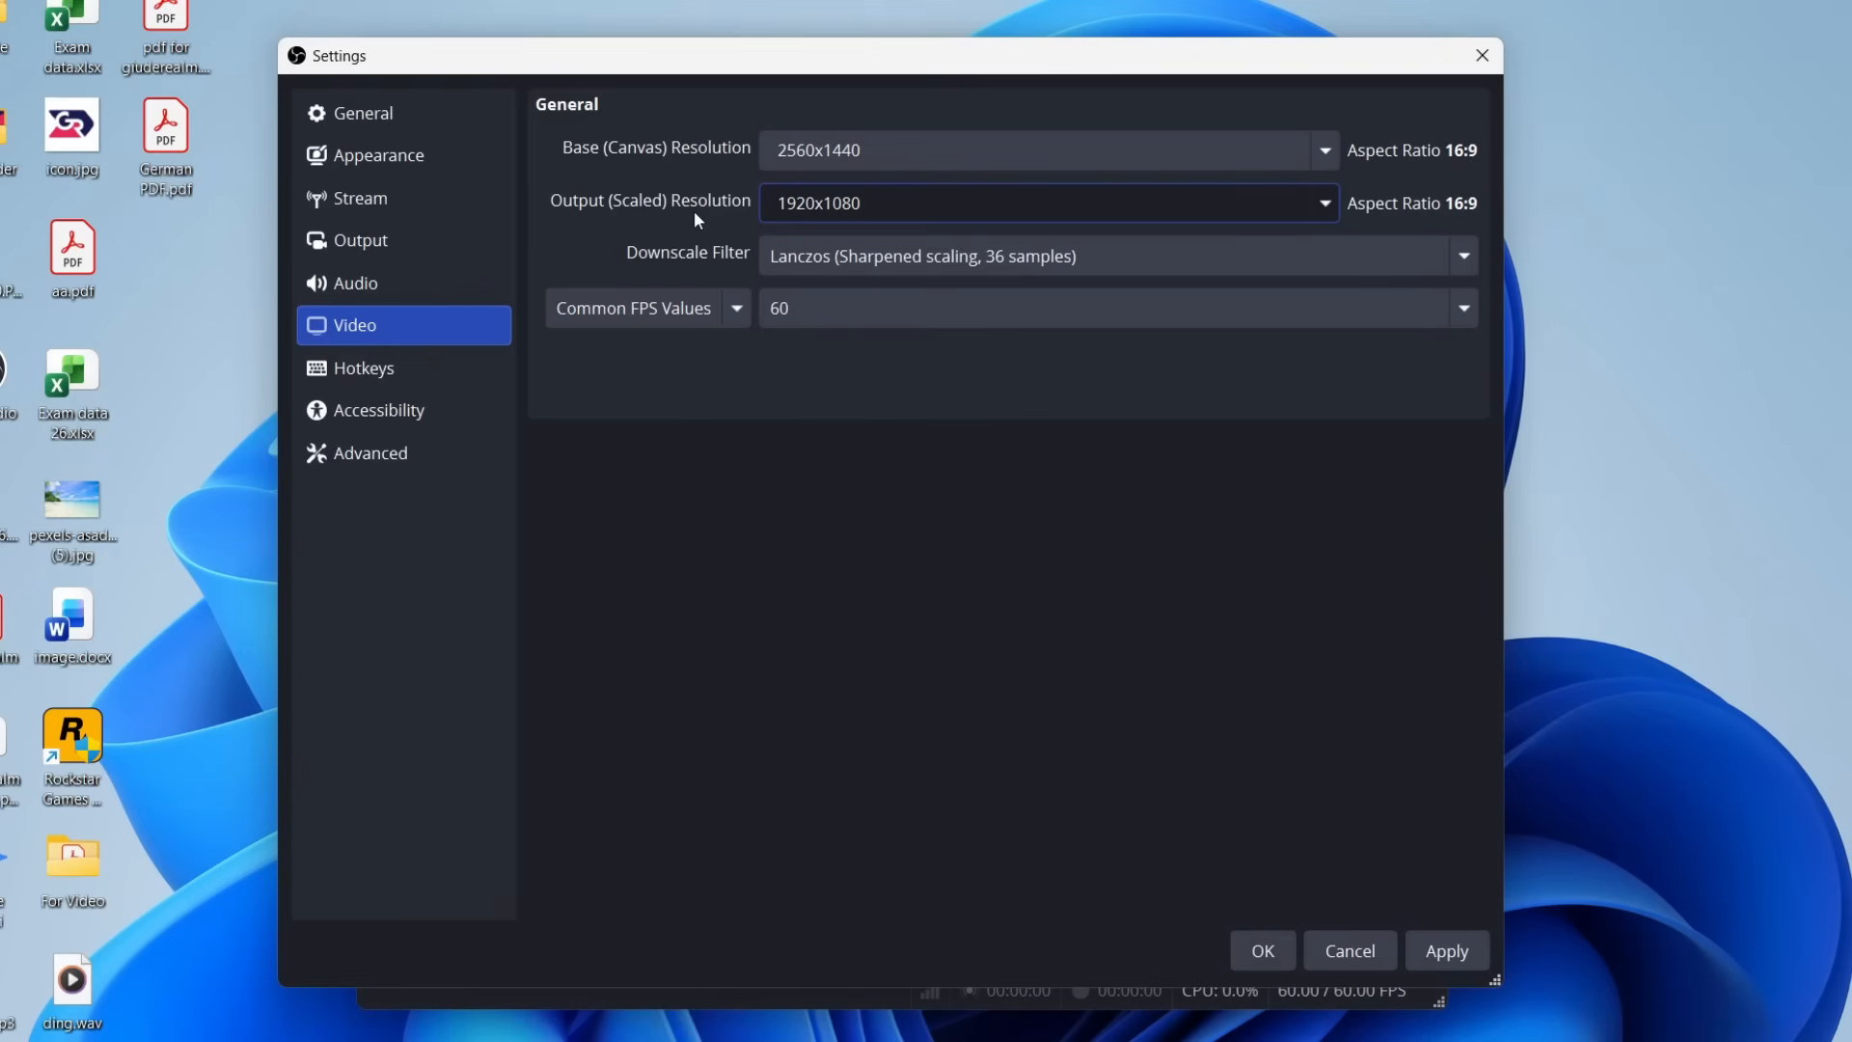
Set the downscale filter to Lanczos (Sharpened scaling, 36 samples) and the common FPS value to 60, and apply the video settings.
{"action": "left_click", "coordinate": [1434, 259]}
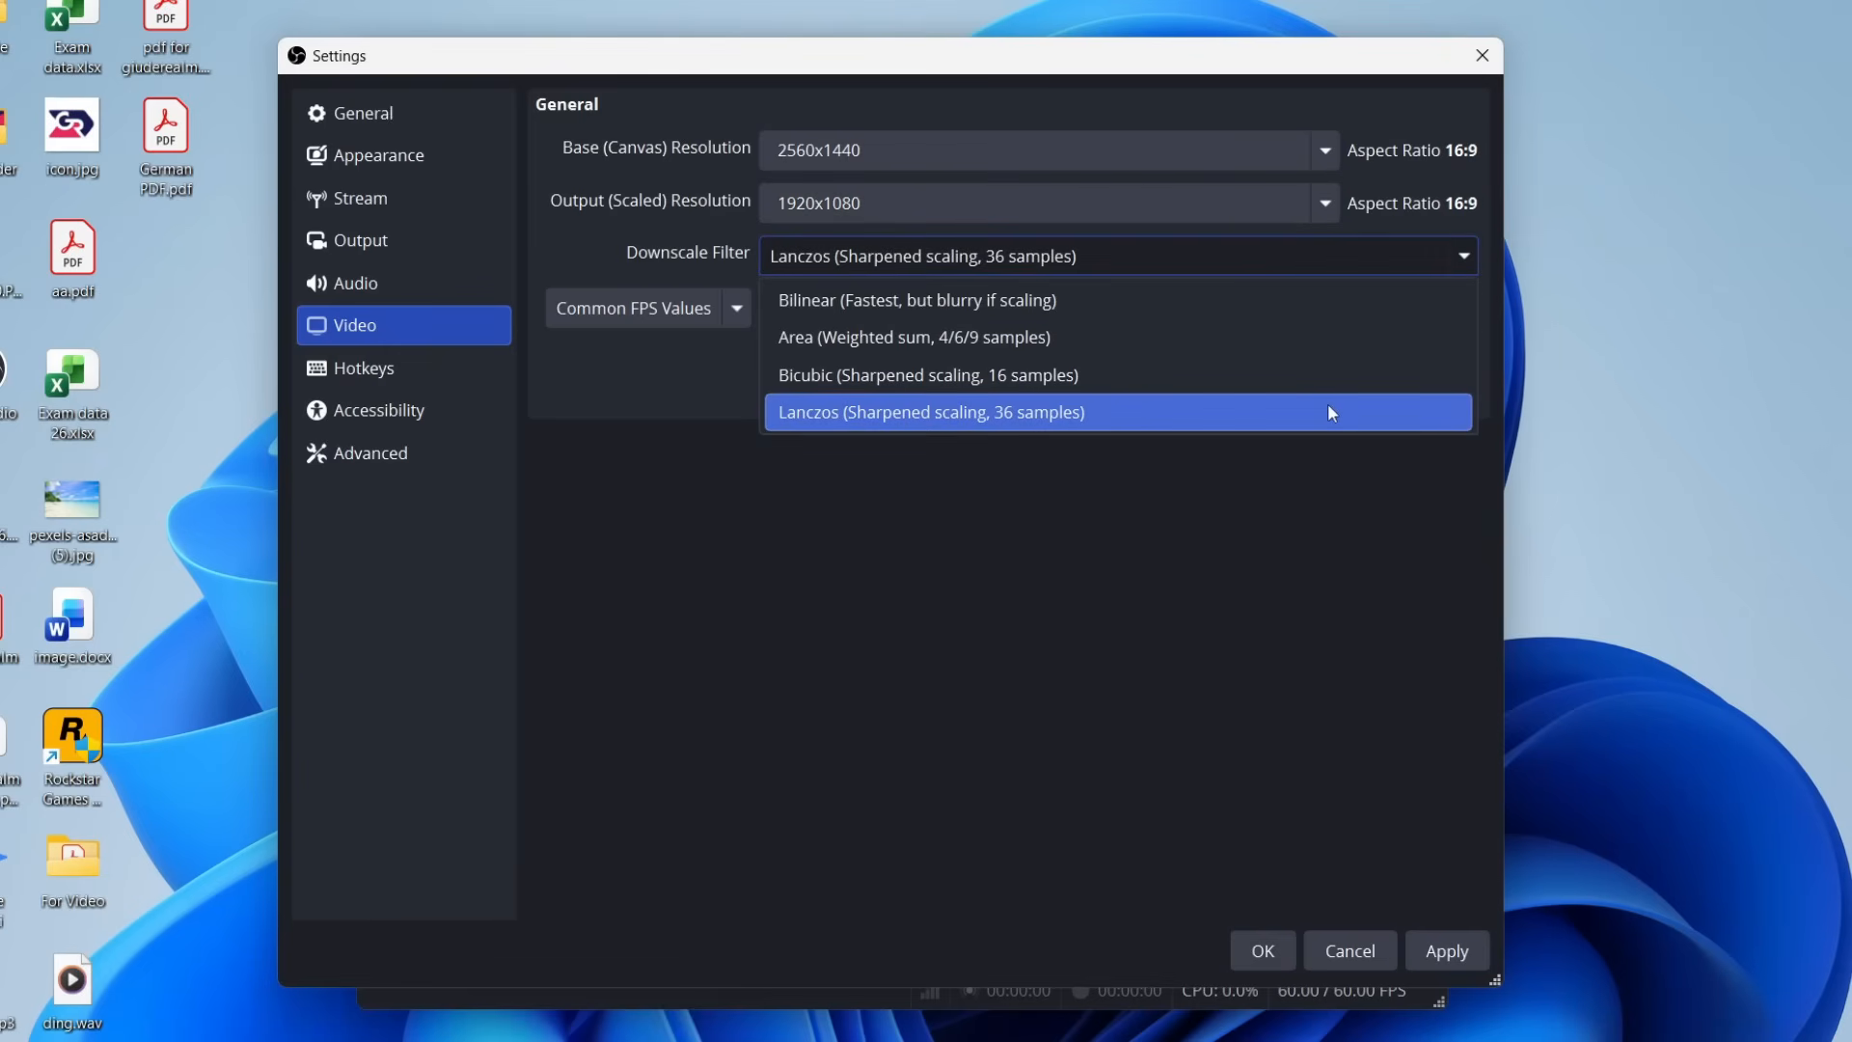
{"action": "left_click", "coordinate": [1262, 415]}
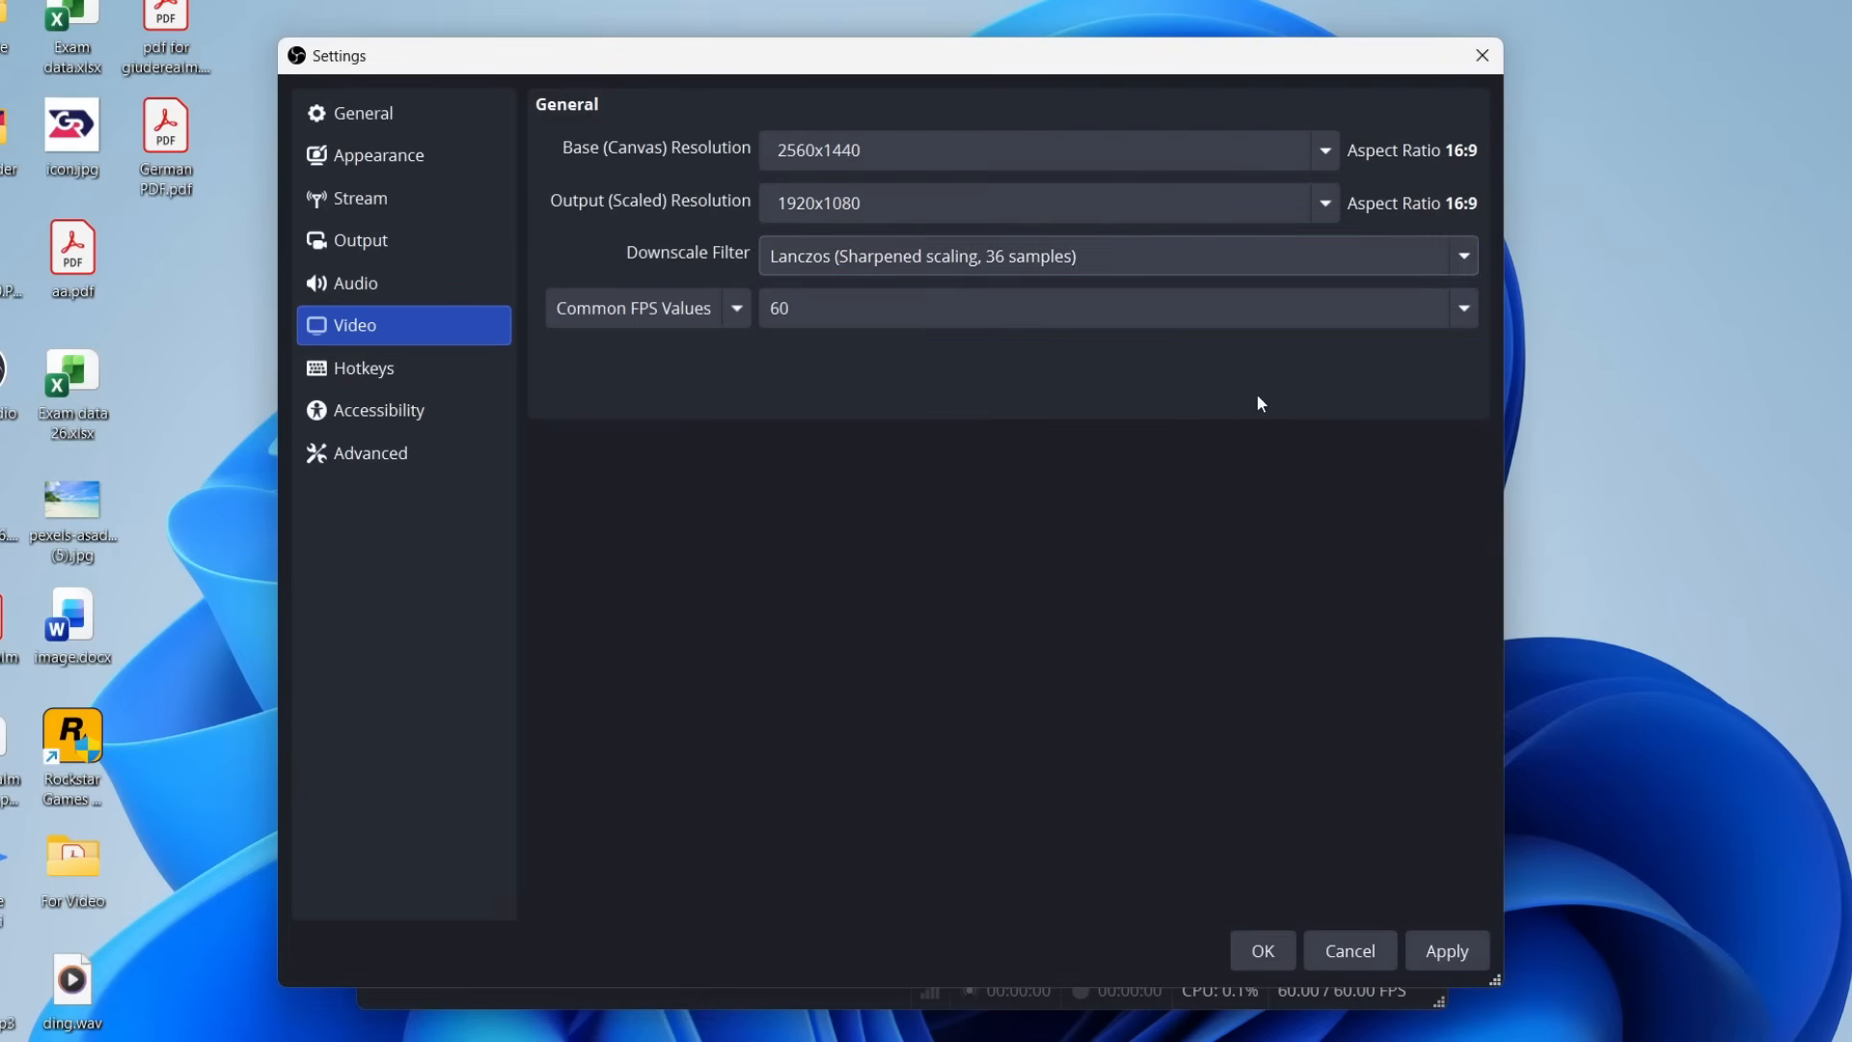
{"action": "left_click", "coordinate": [825, 307]}
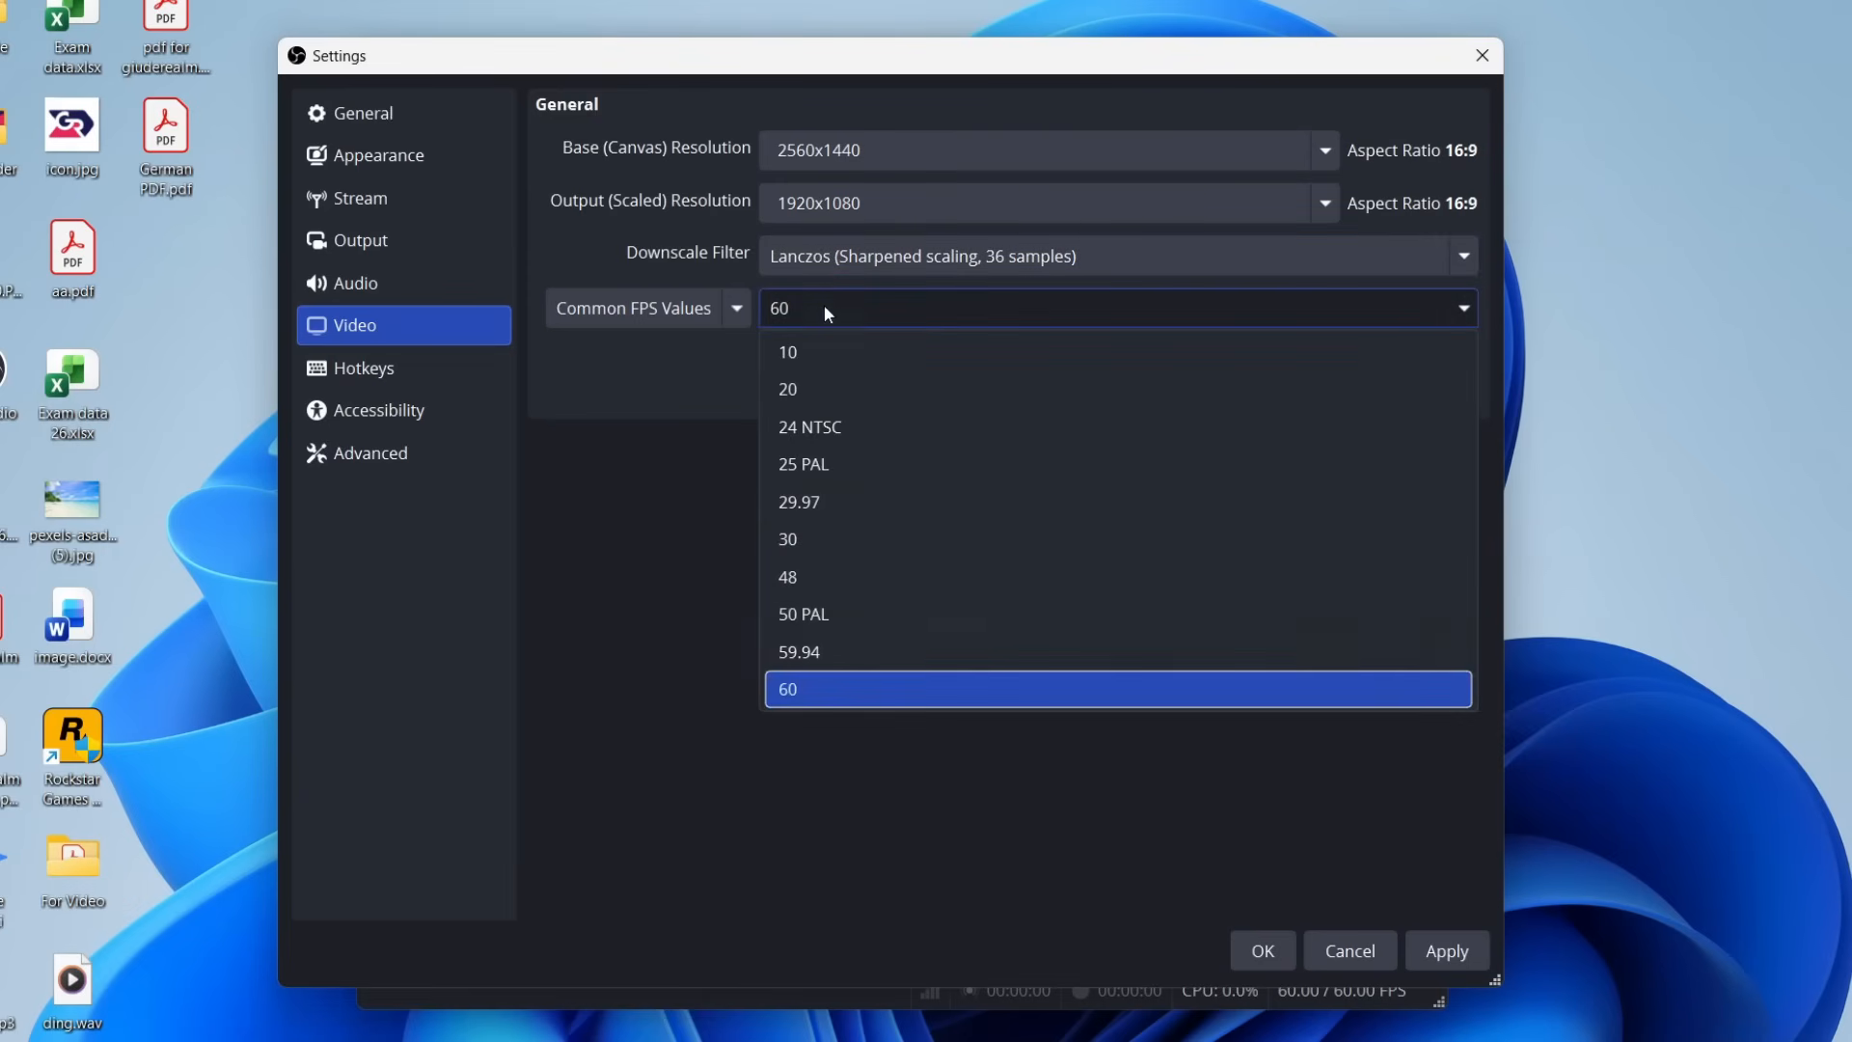
{"action": "left_click", "coordinate": [848, 689]}
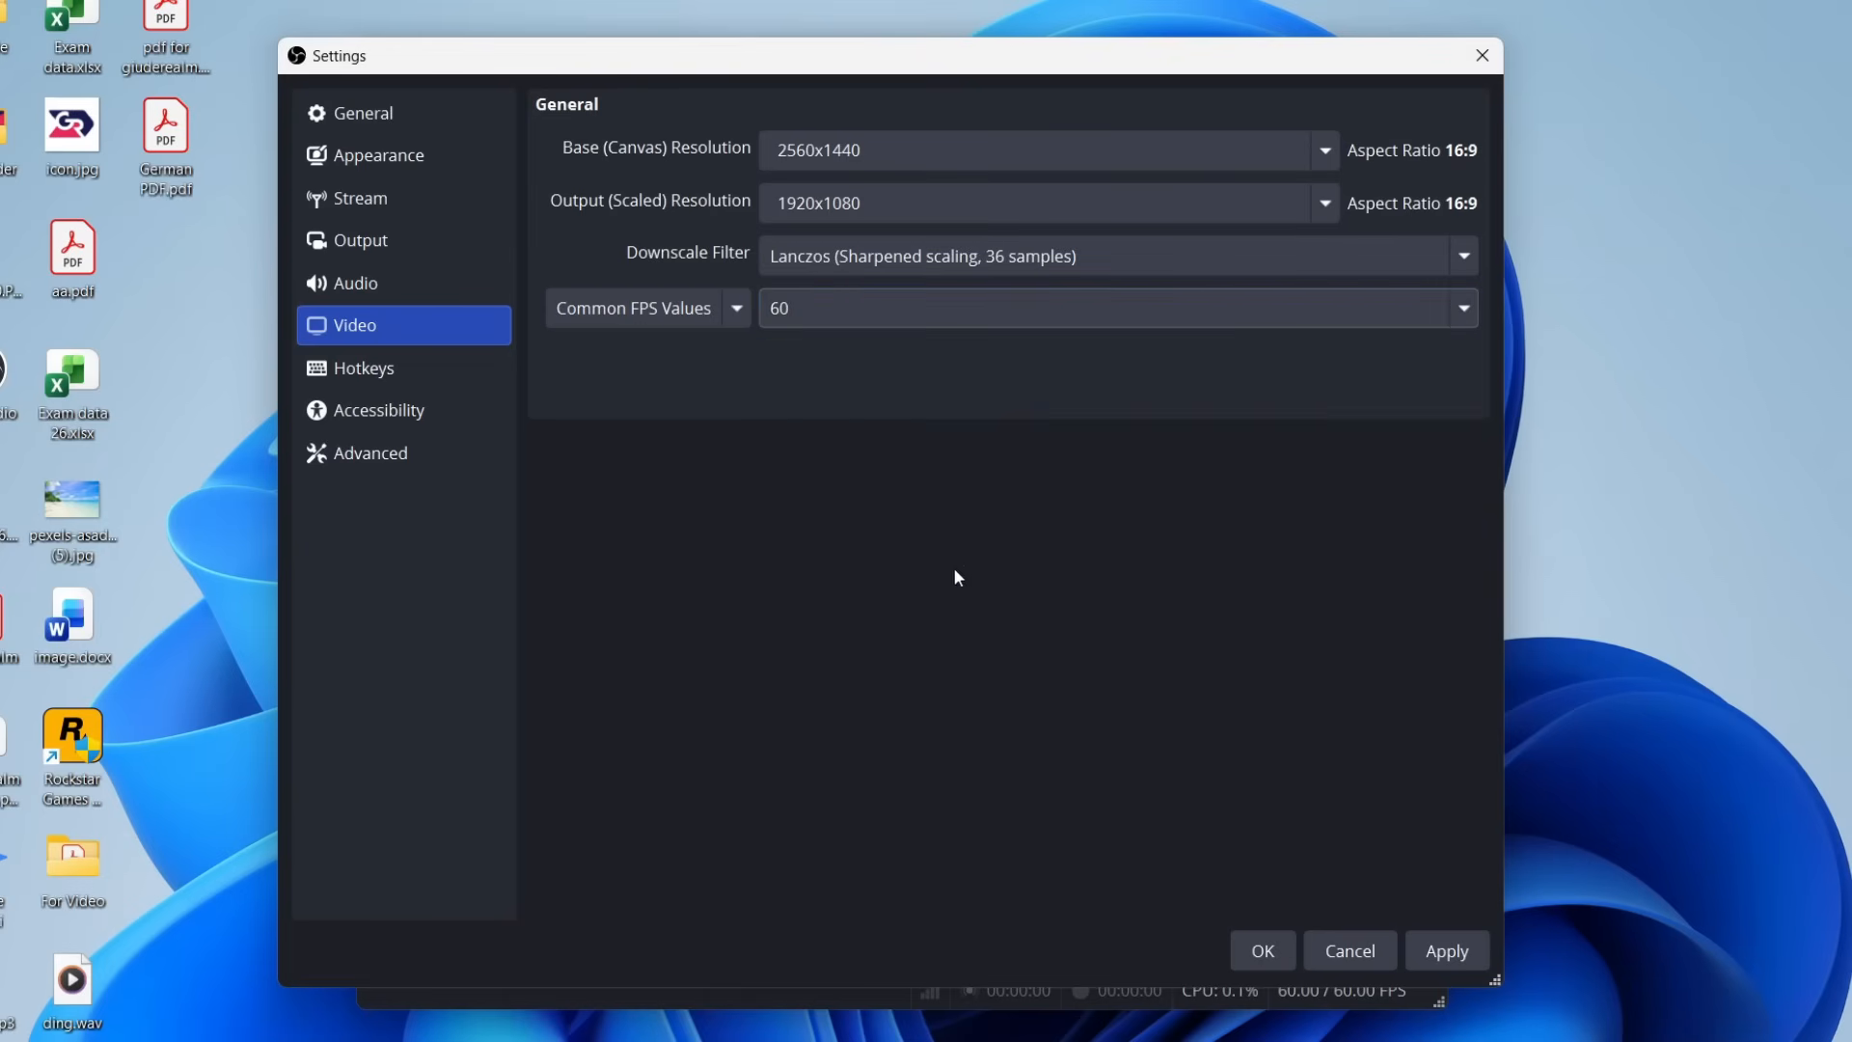
{"action": "left_click", "coordinate": [1452, 952]}
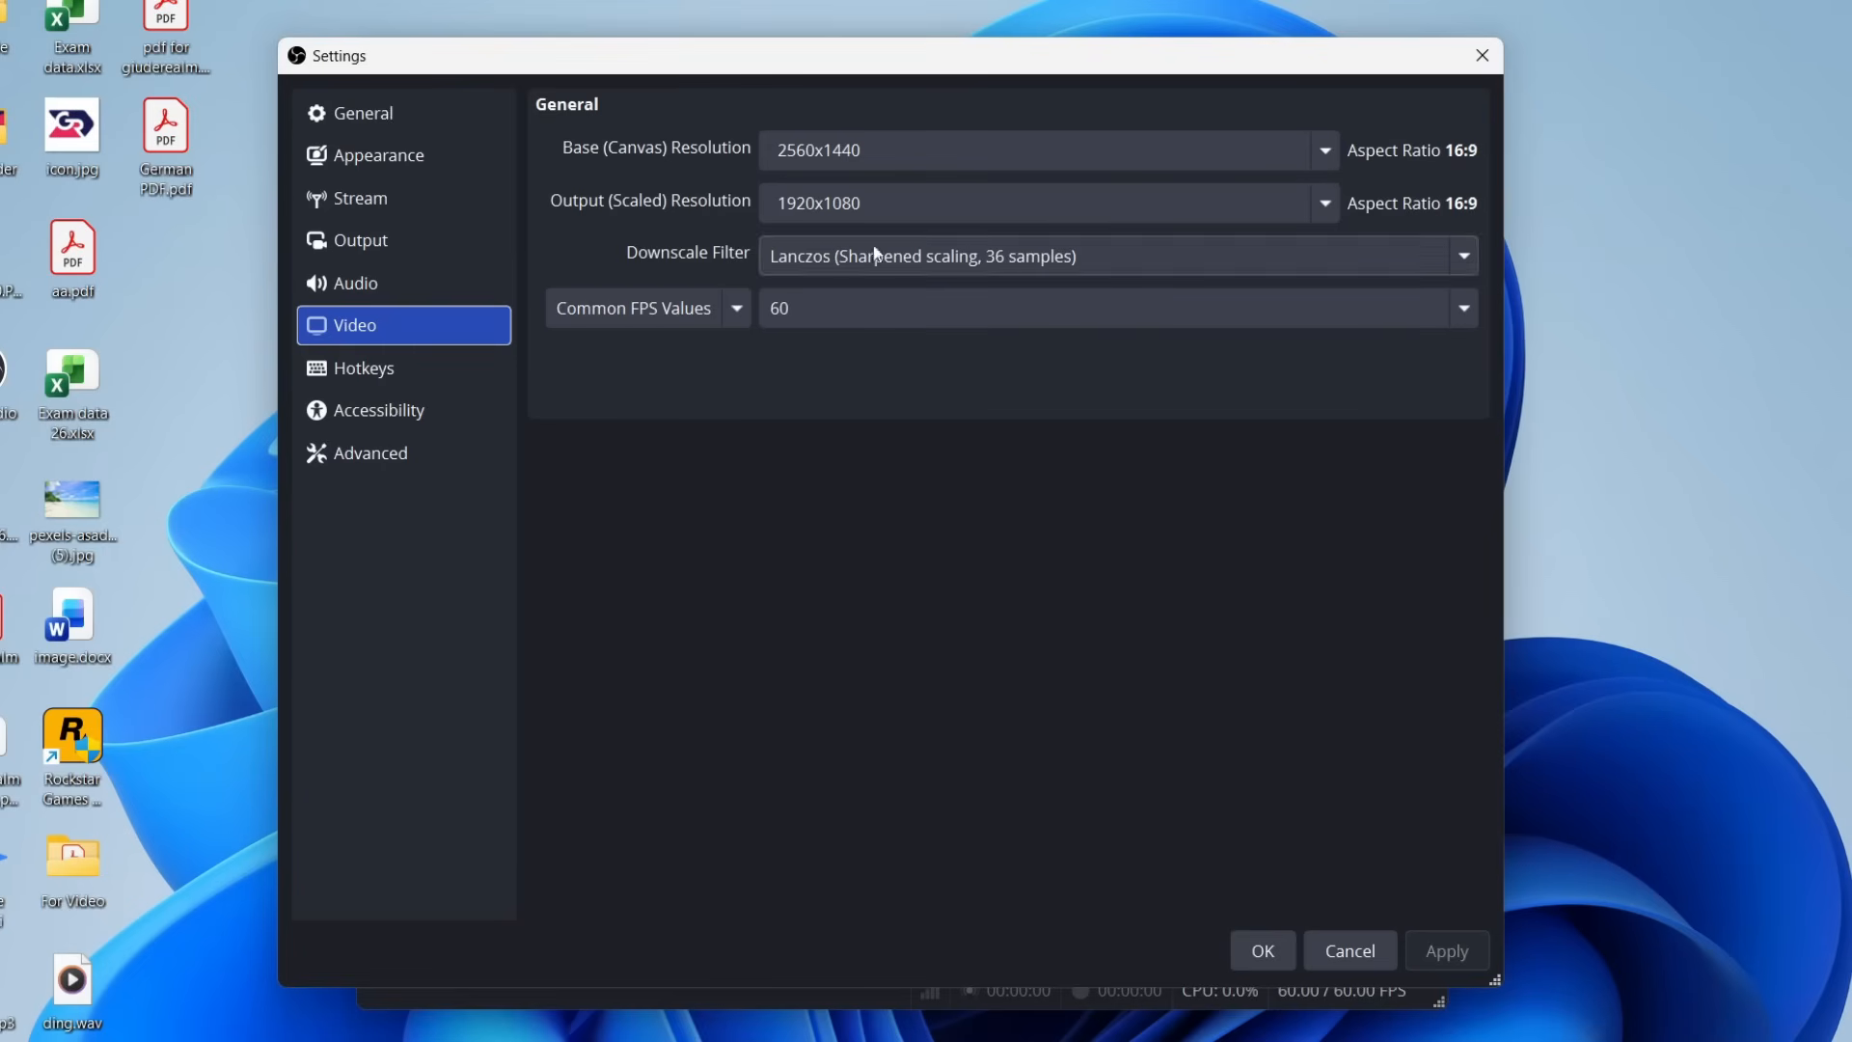
Try a common FPS value of 30, set it back to 60 and apply the video settings.
{"action": "left_click", "coordinate": [825, 308]}
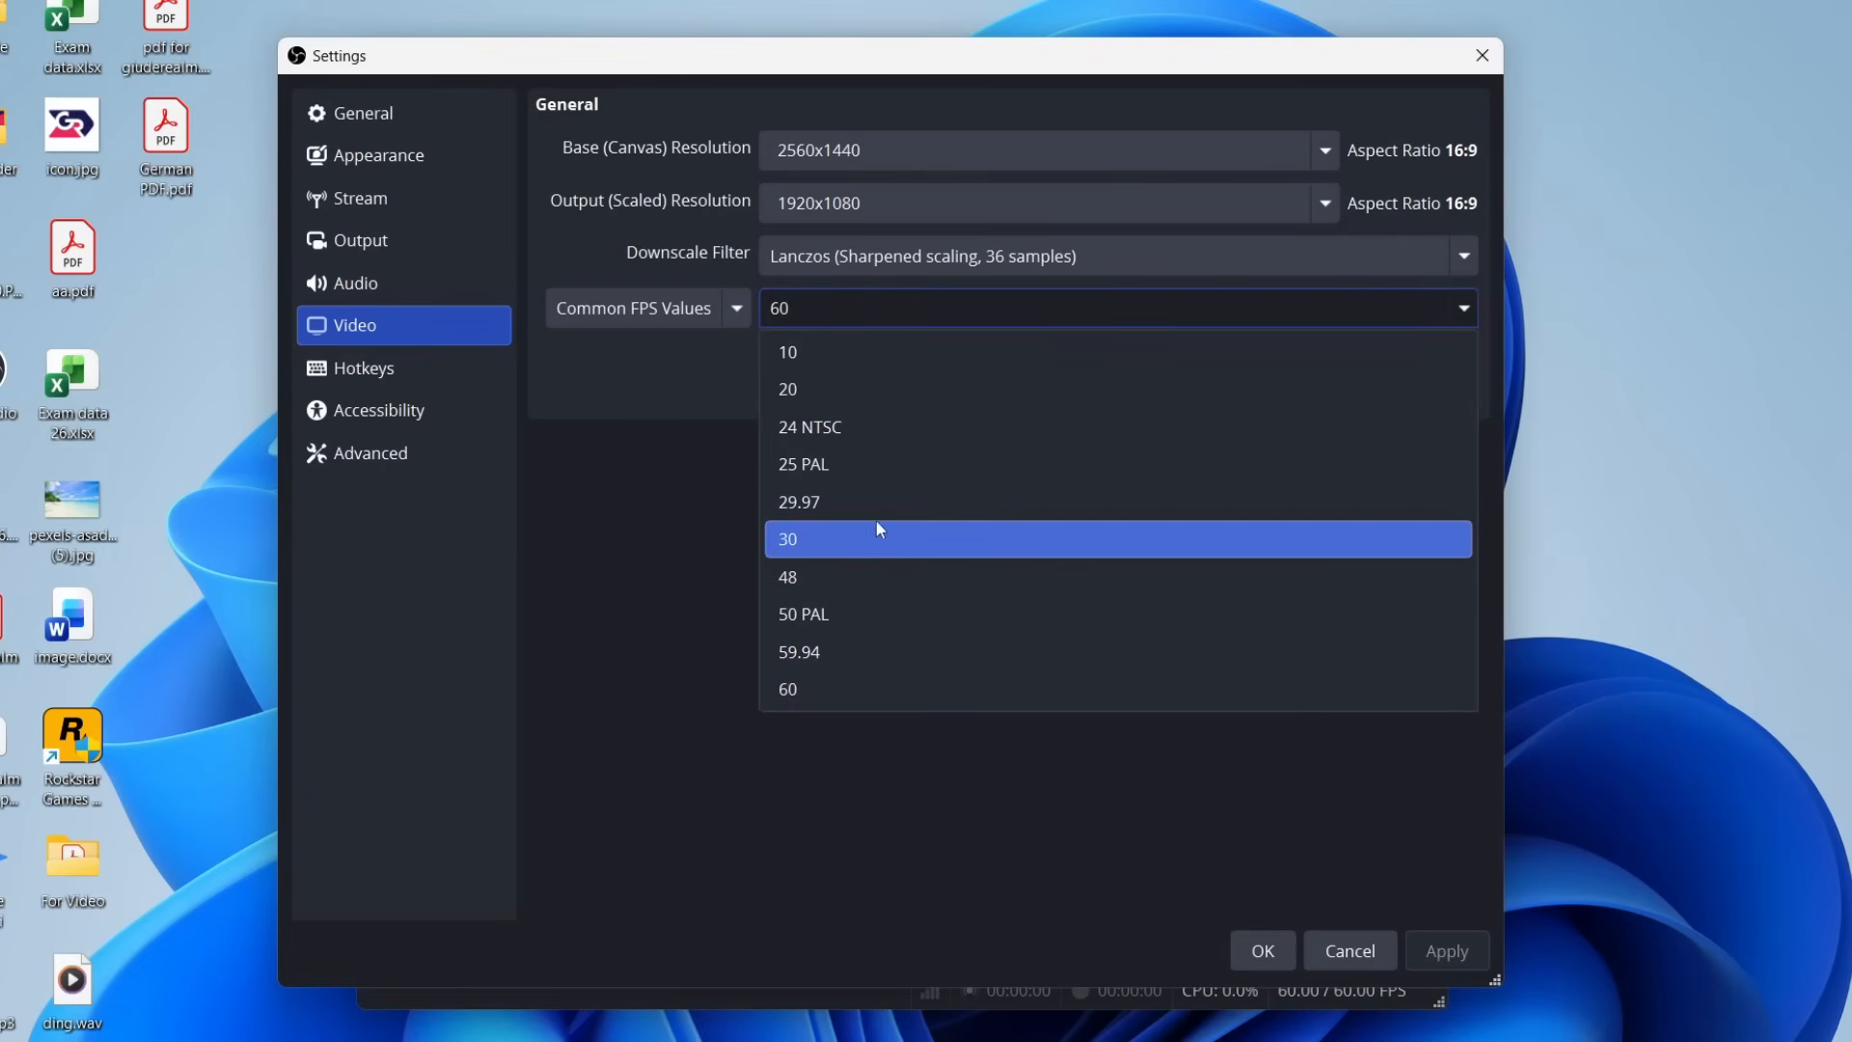
{"action": "left_click", "coordinate": [866, 535]}
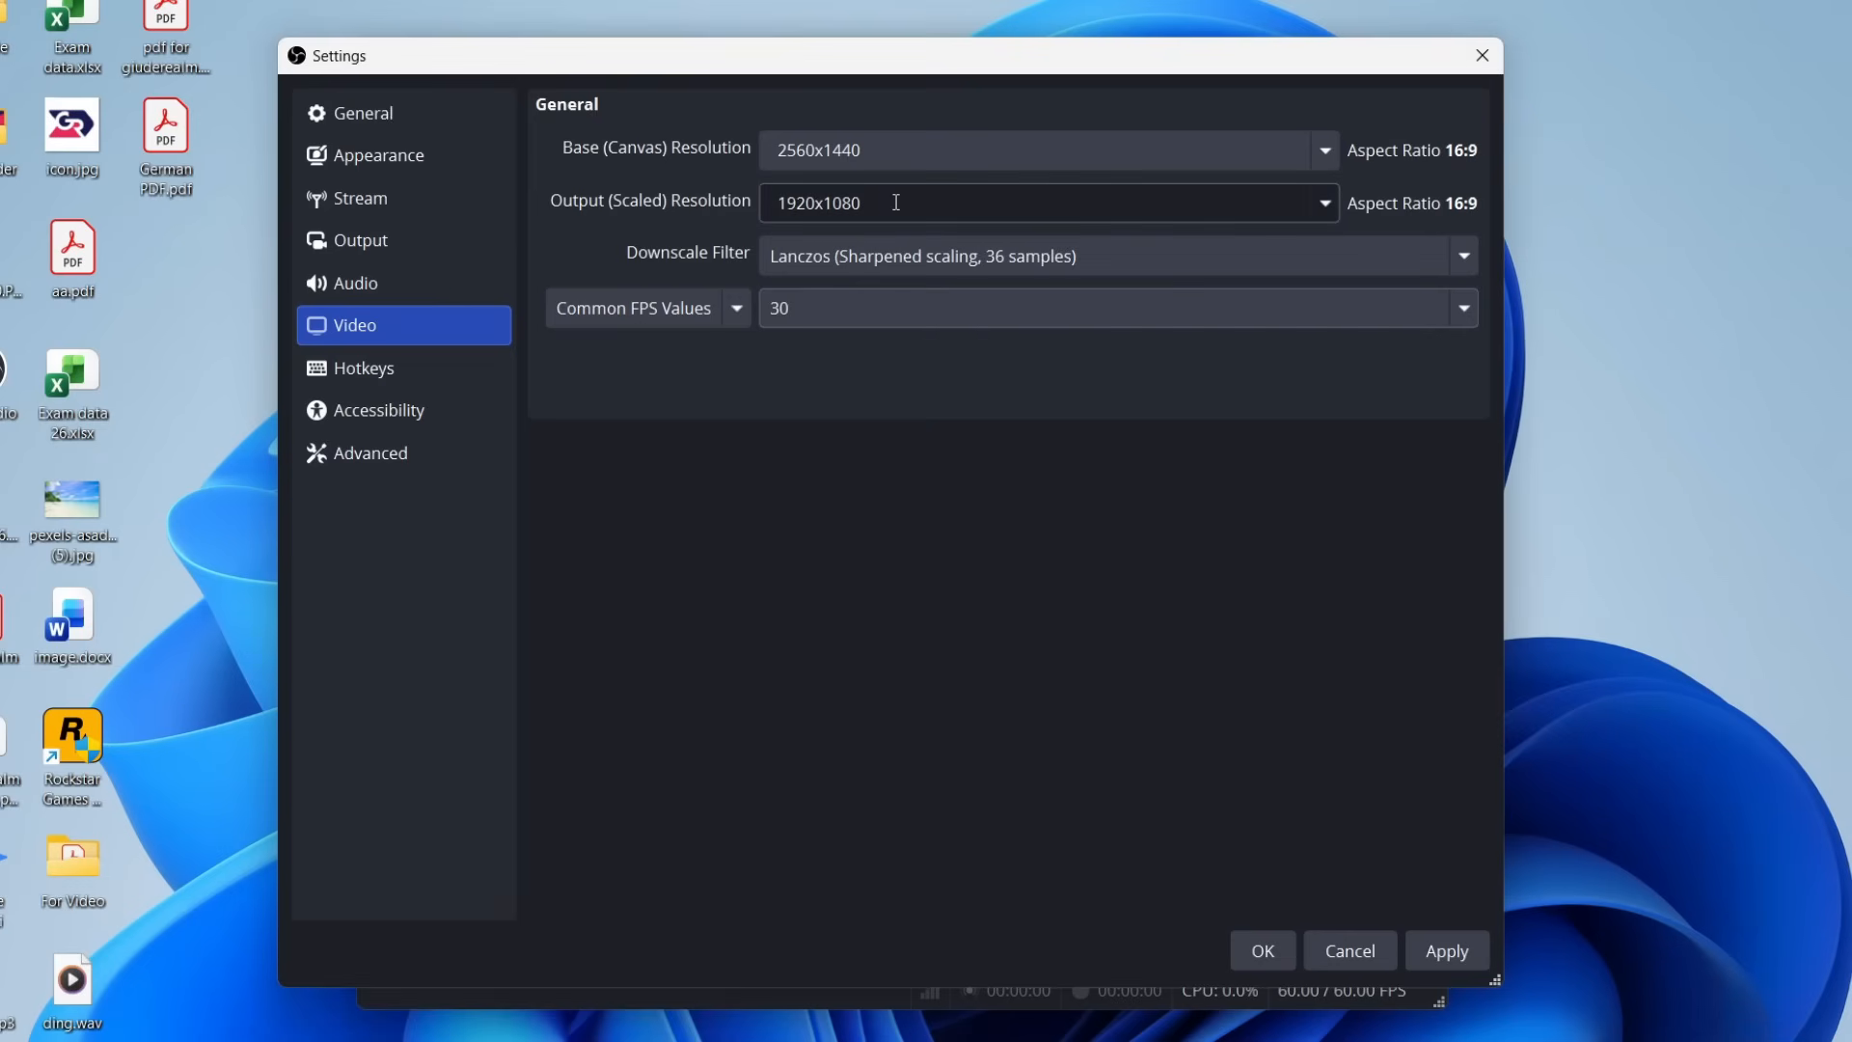
{"action": "left_click", "coordinate": [1317, 208]}
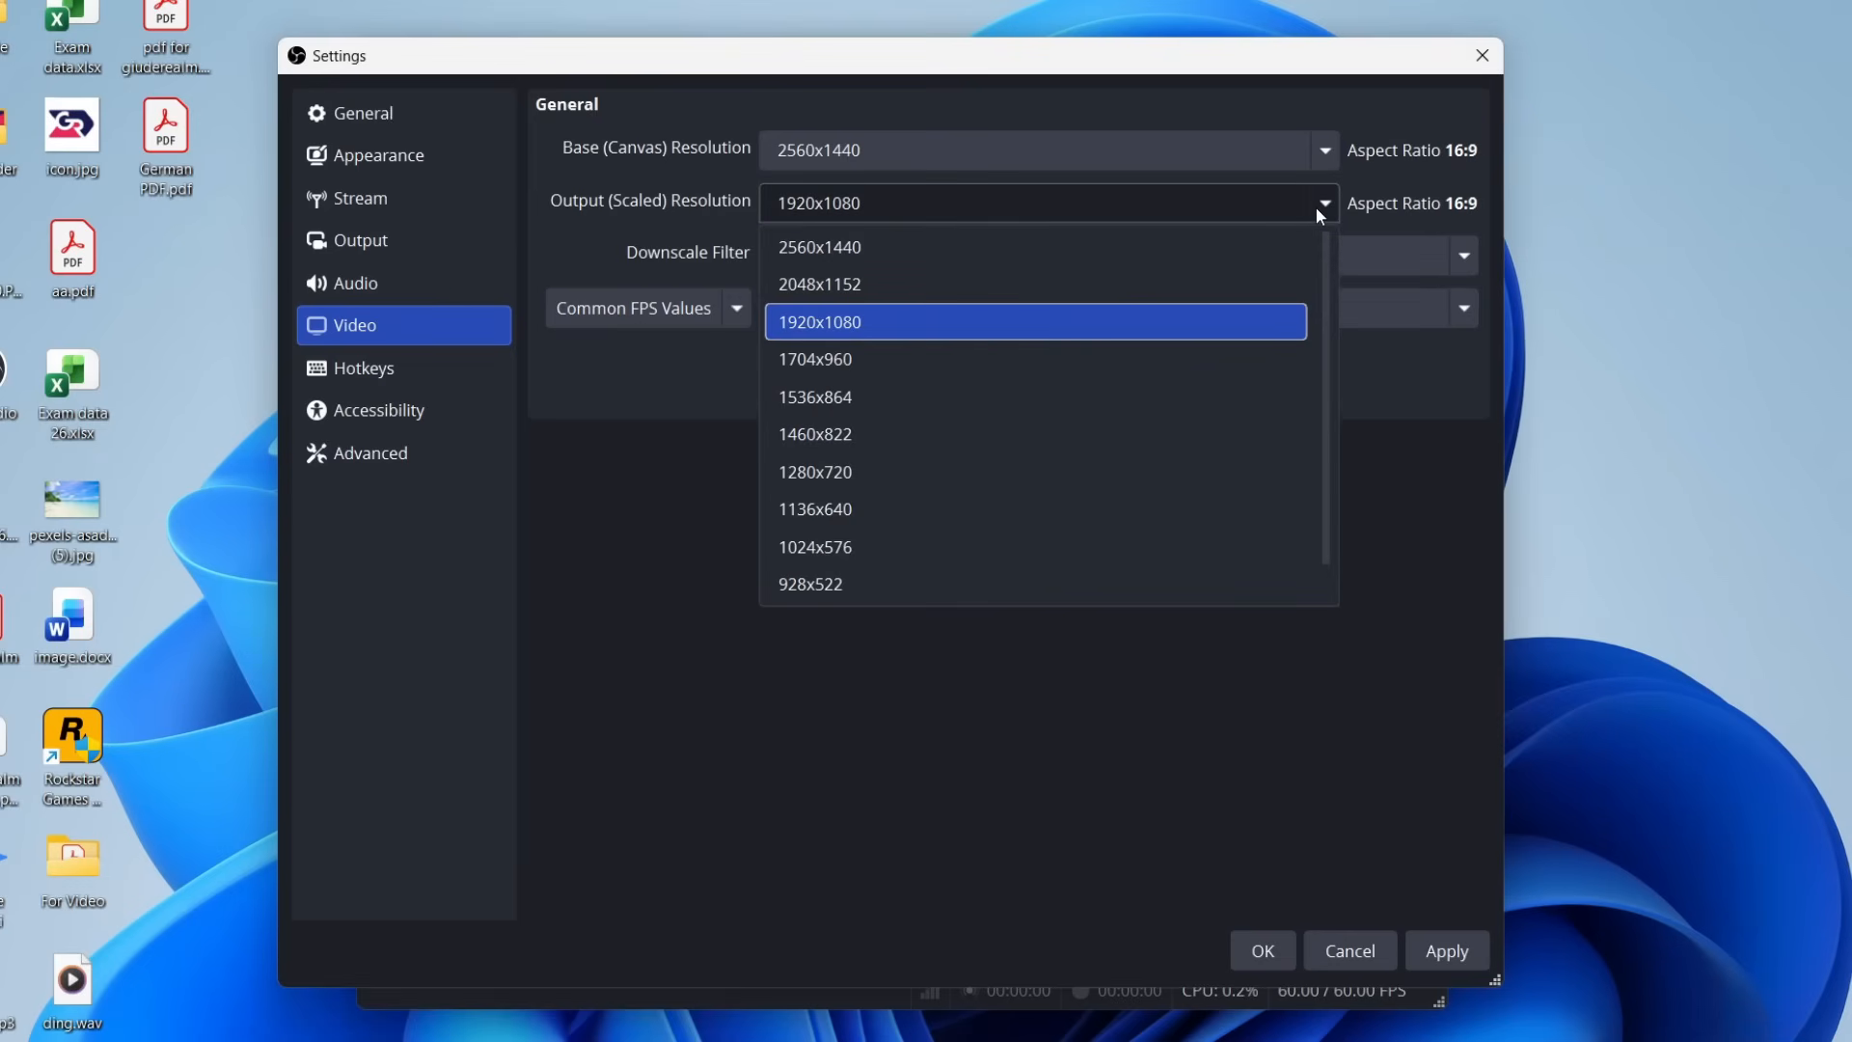
{"action": "left_click", "coordinate": [1317, 208]}
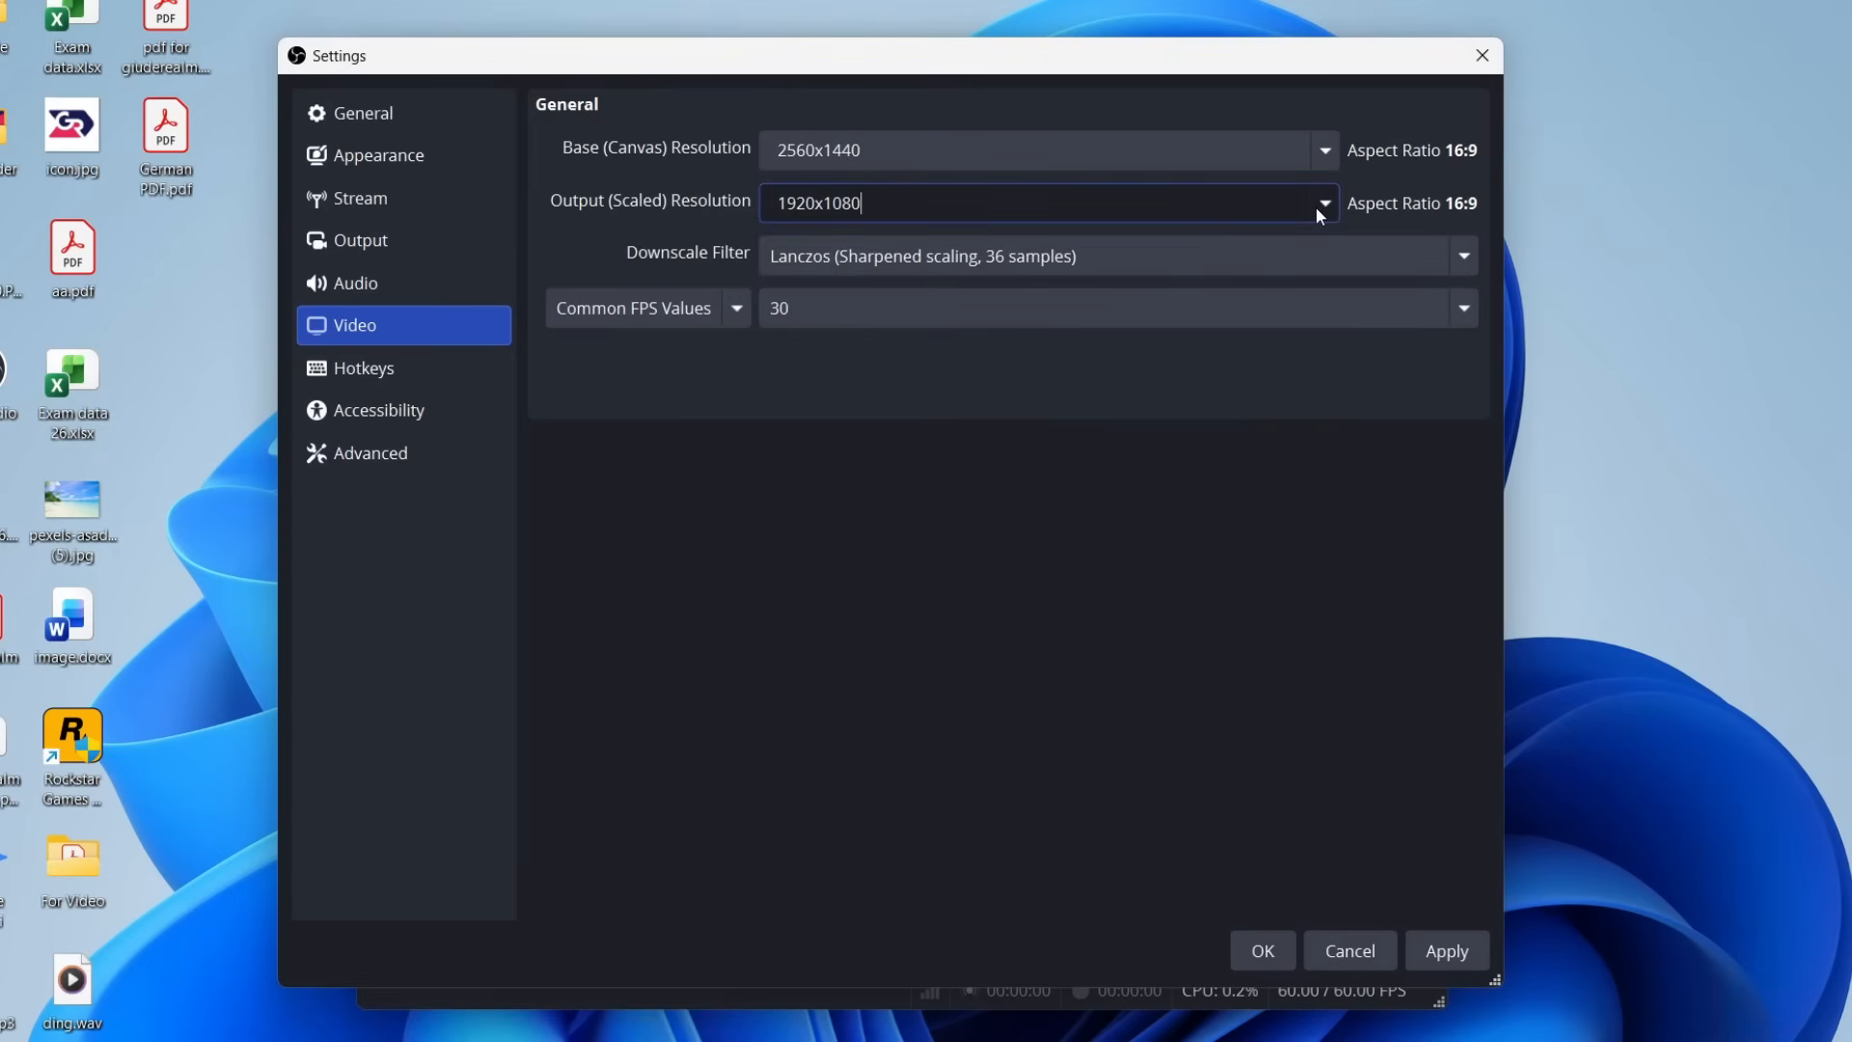
{"action": "left_click", "coordinate": [1121, 312]}
{"action": "left_click", "coordinate": [953, 691]}
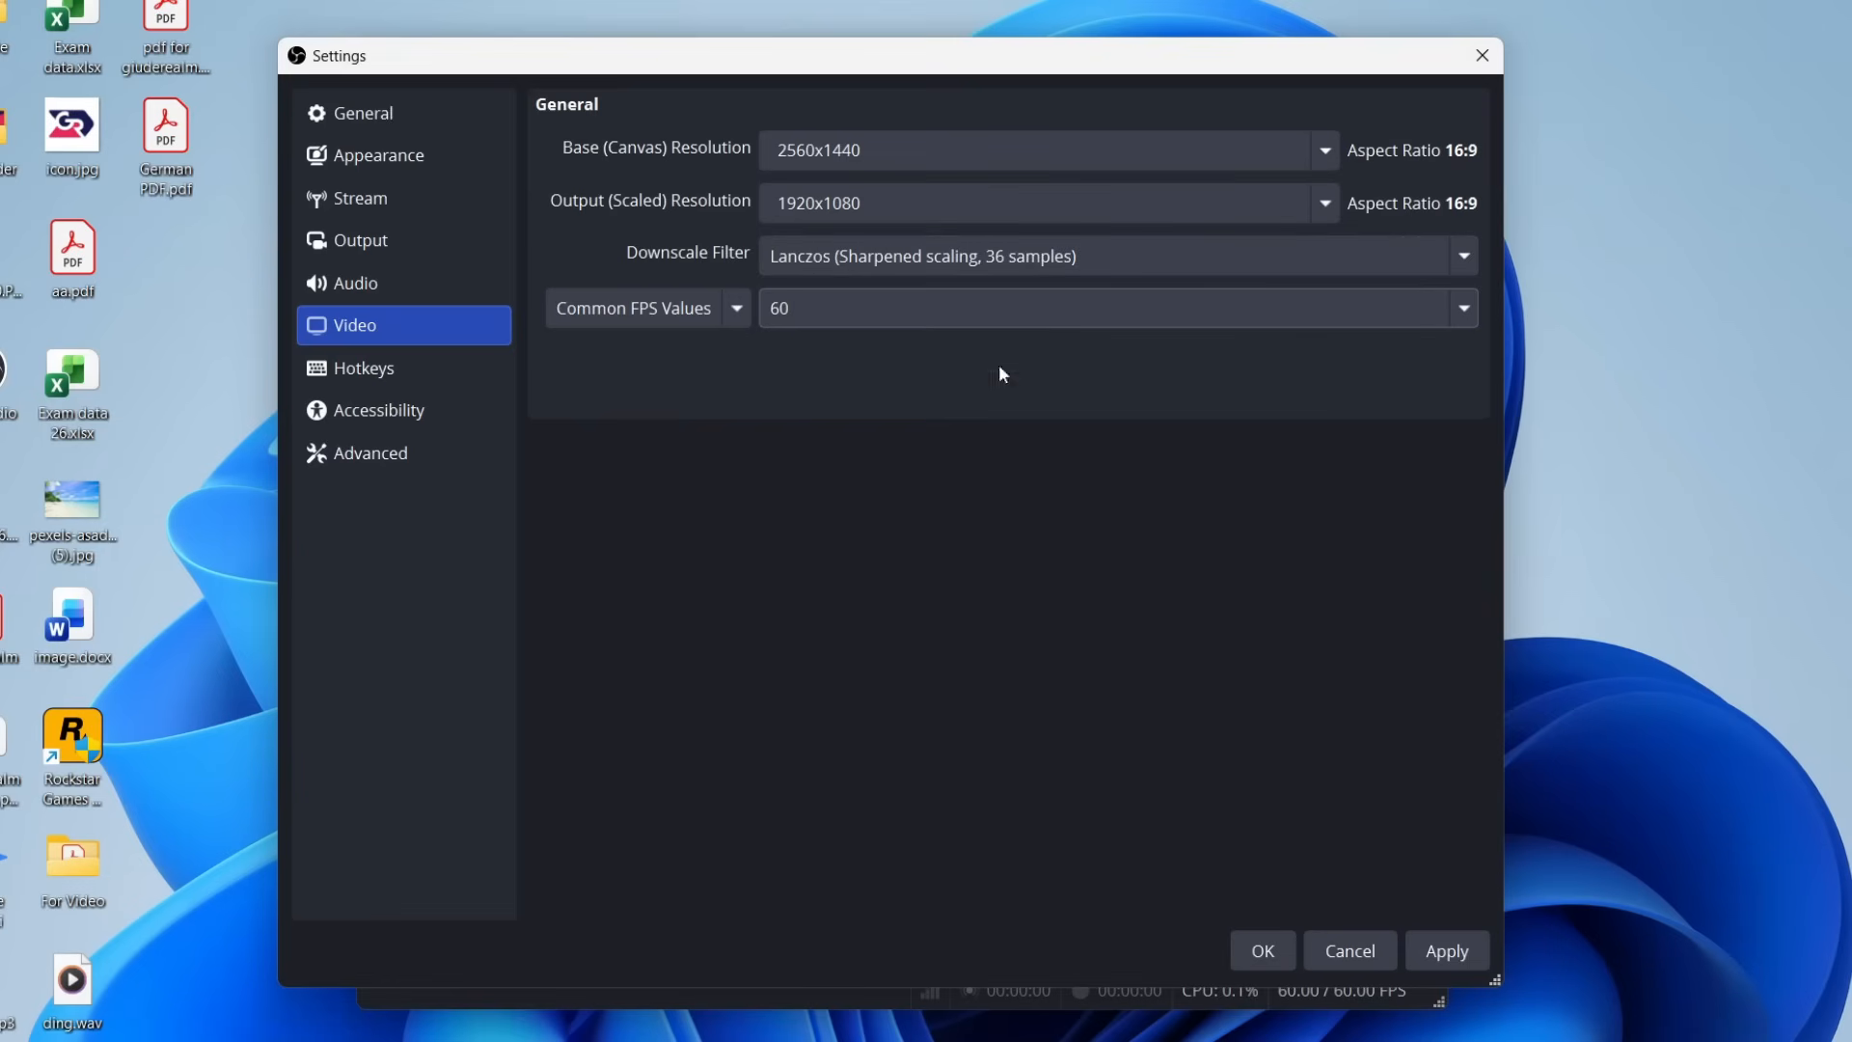
{"action": "left_click", "coordinate": [1451, 963]}
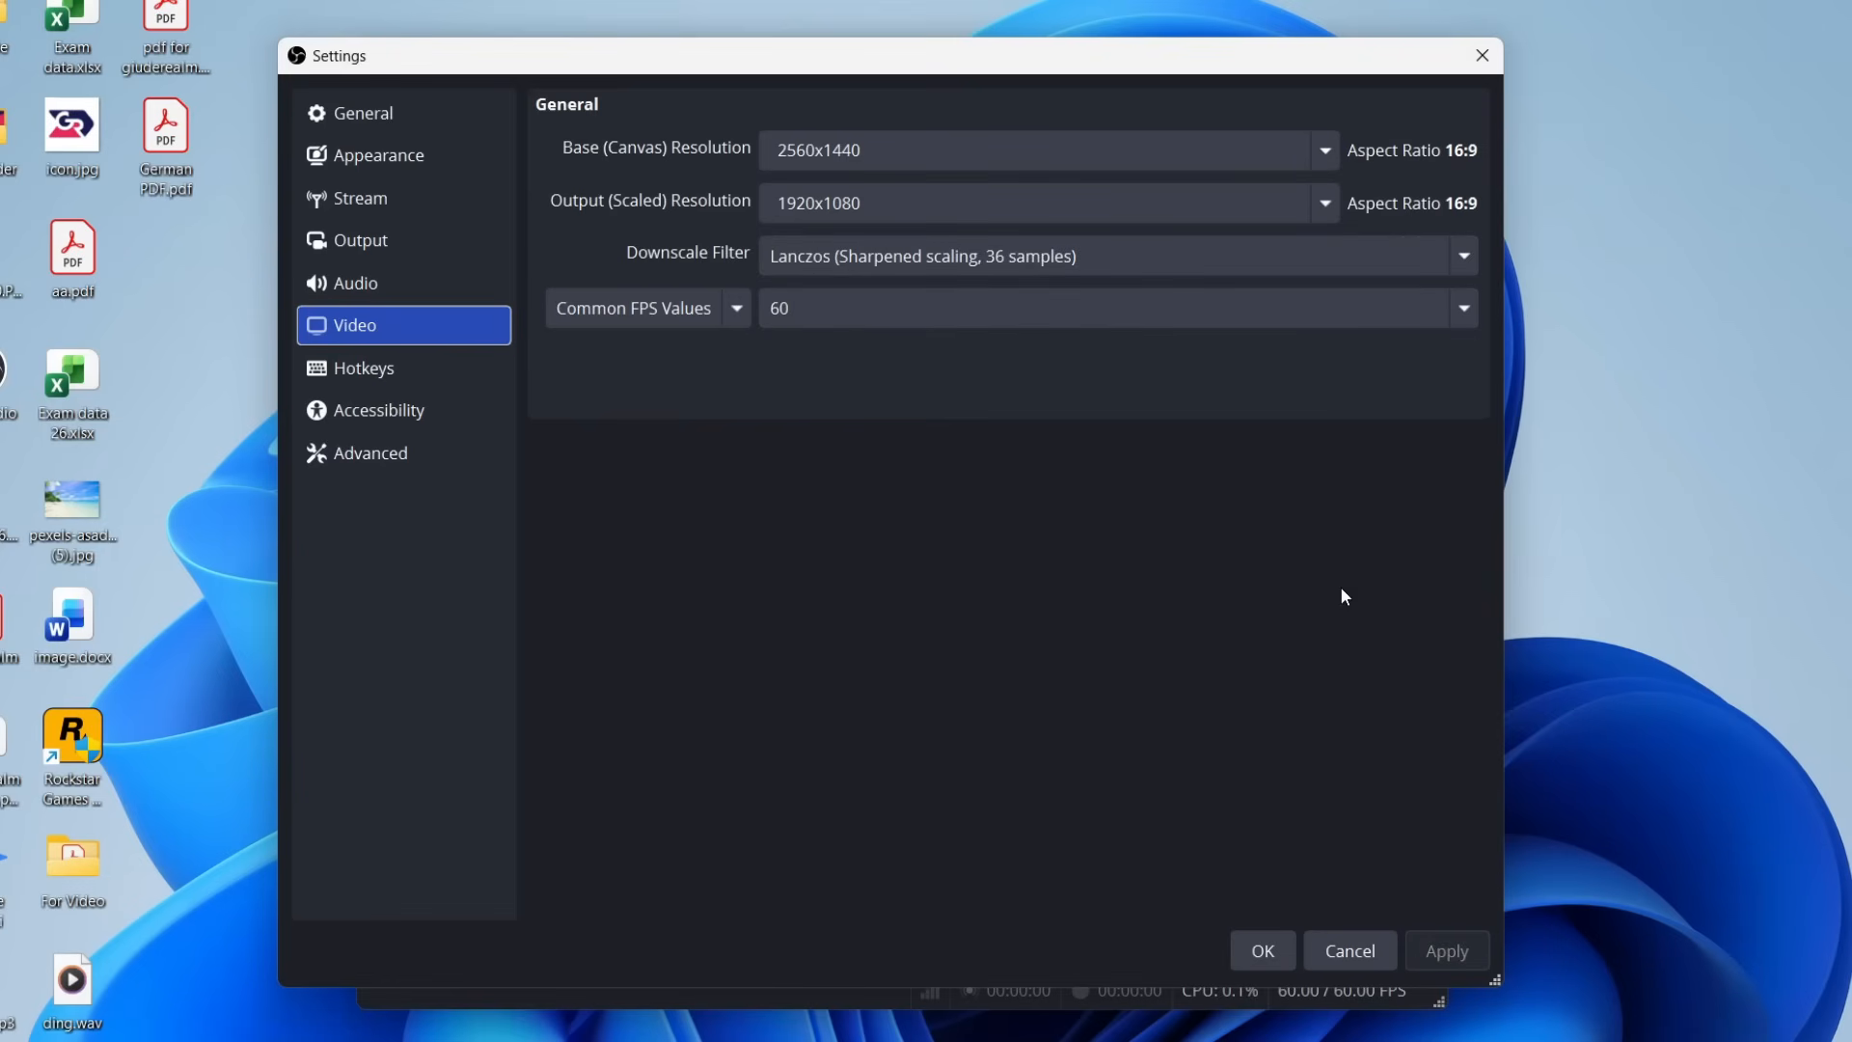
Review the recording entries in the hotkey settings and close the settings window.
{"action": "left_click", "coordinate": [360, 366]}
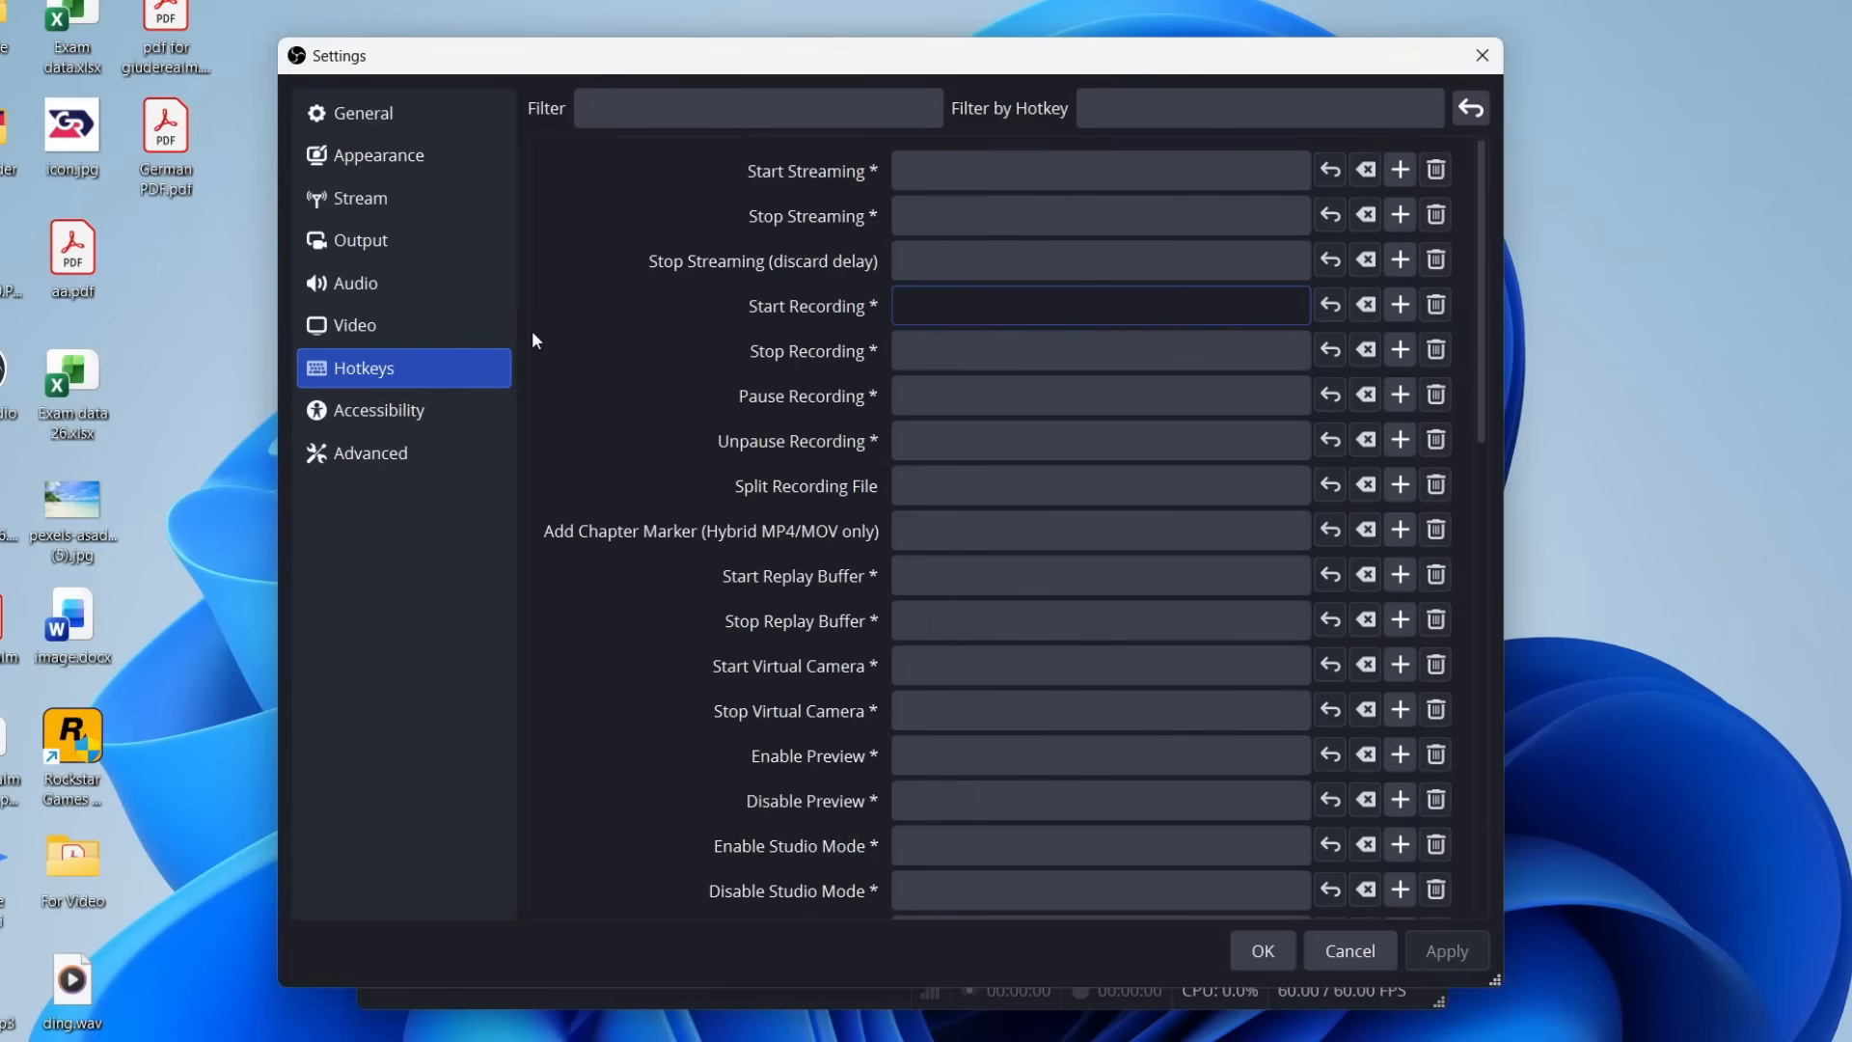
{"action": "left_click", "coordinate": [563, 318]}
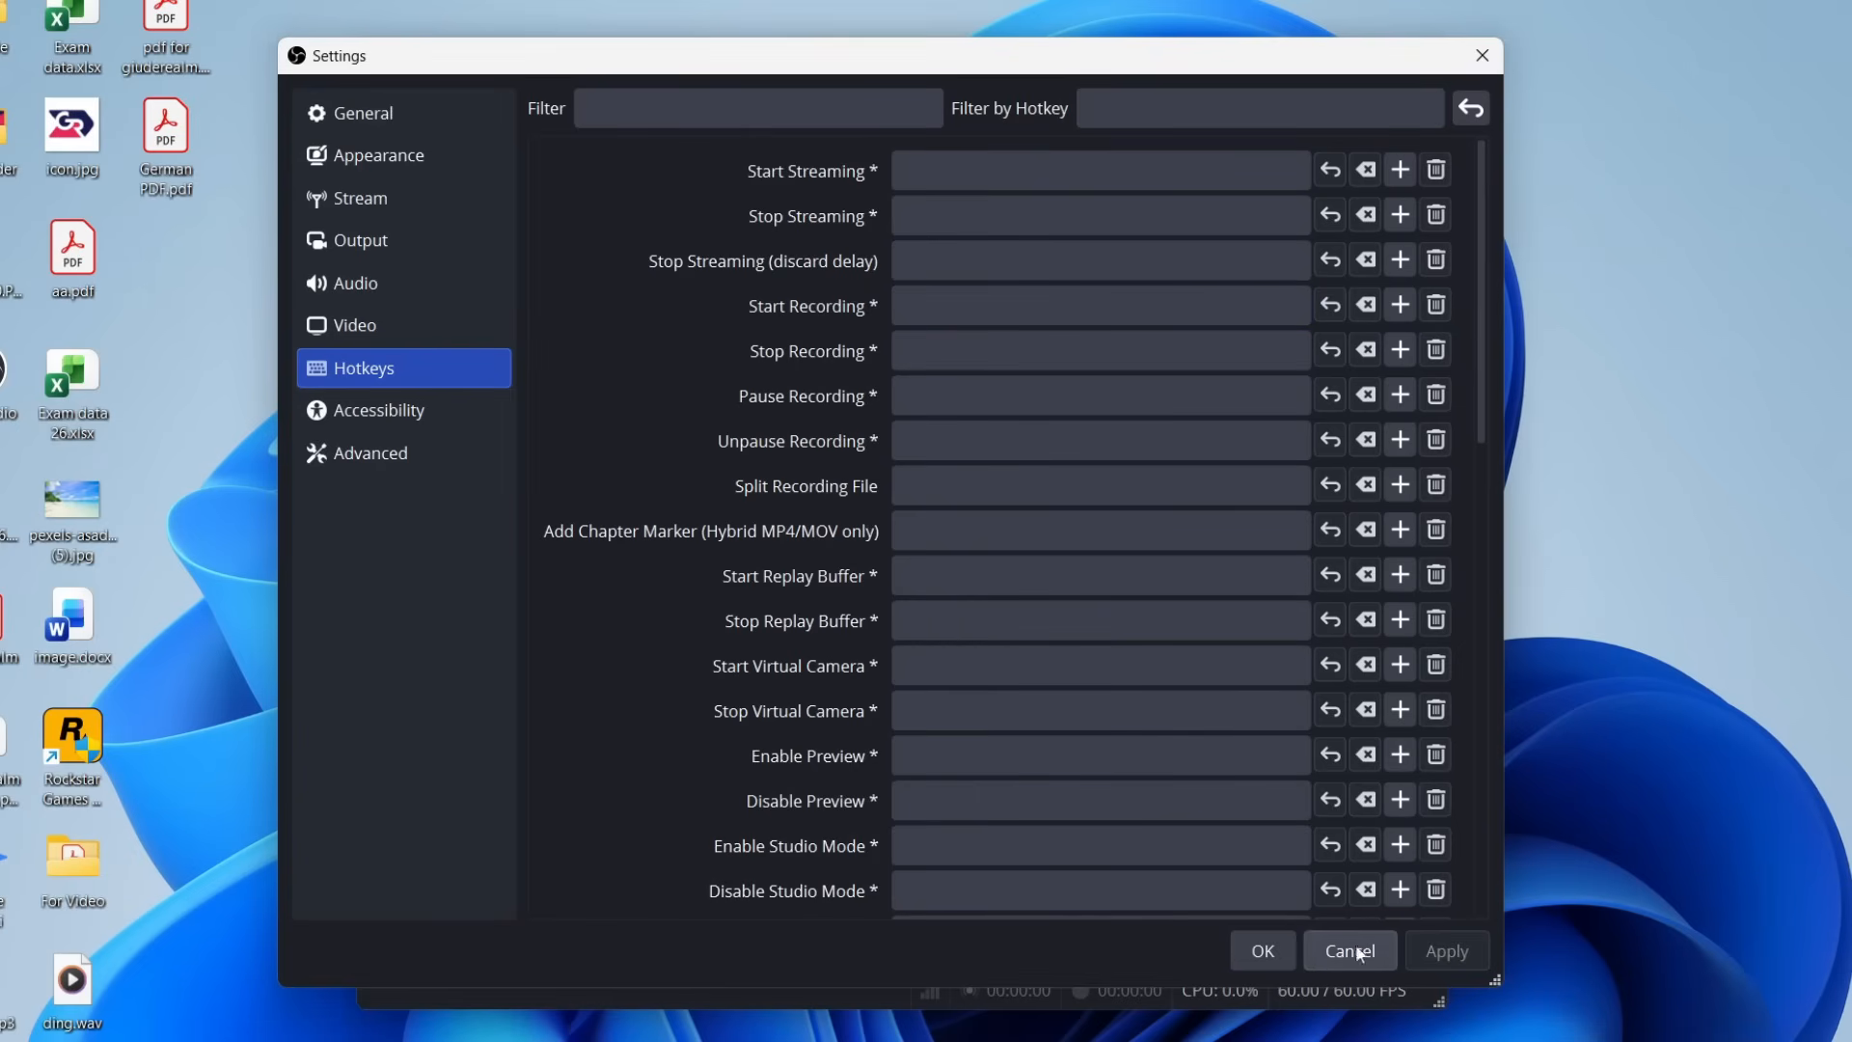
{"action": "left_click", "coordinate": [1264, 951]}
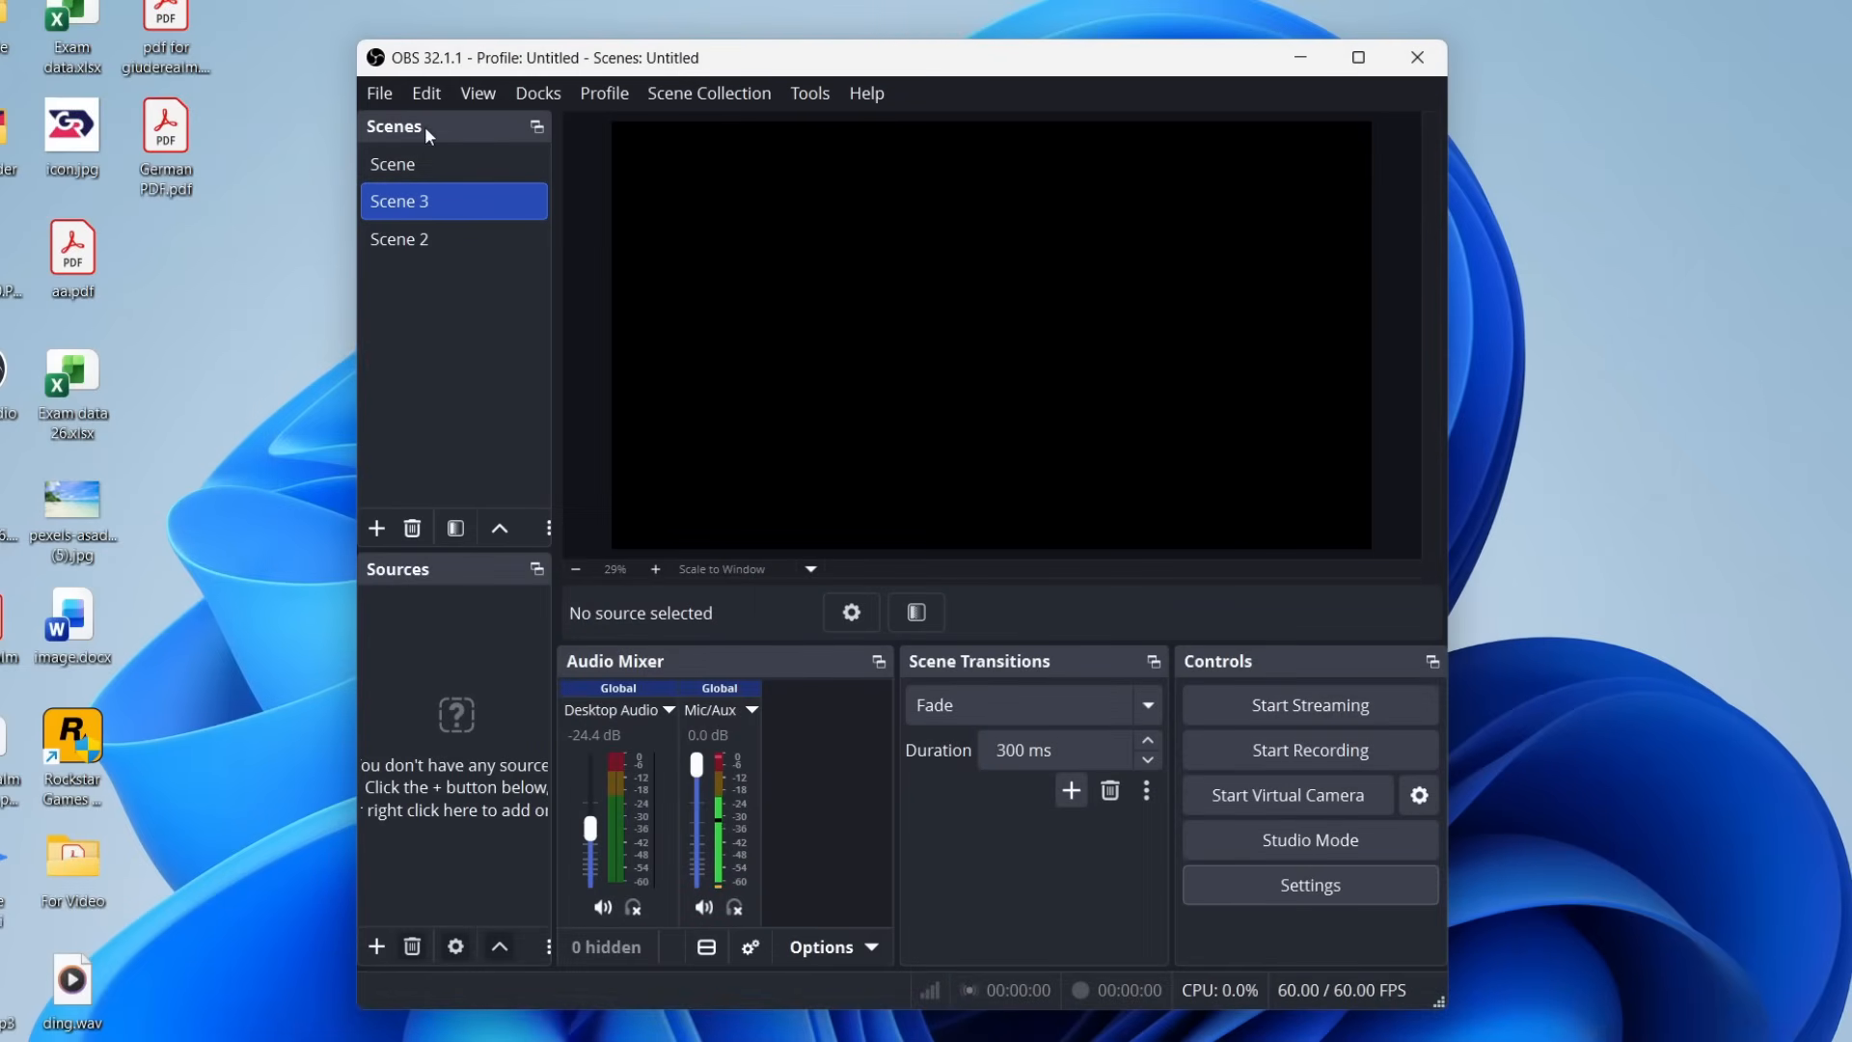
Add a new Display Capture source to Scene 3 that captures the primary monitor (VG27A: 2560x1440 @ 0,0).
{"action": "left_click", "coordinate": [378, 949]}
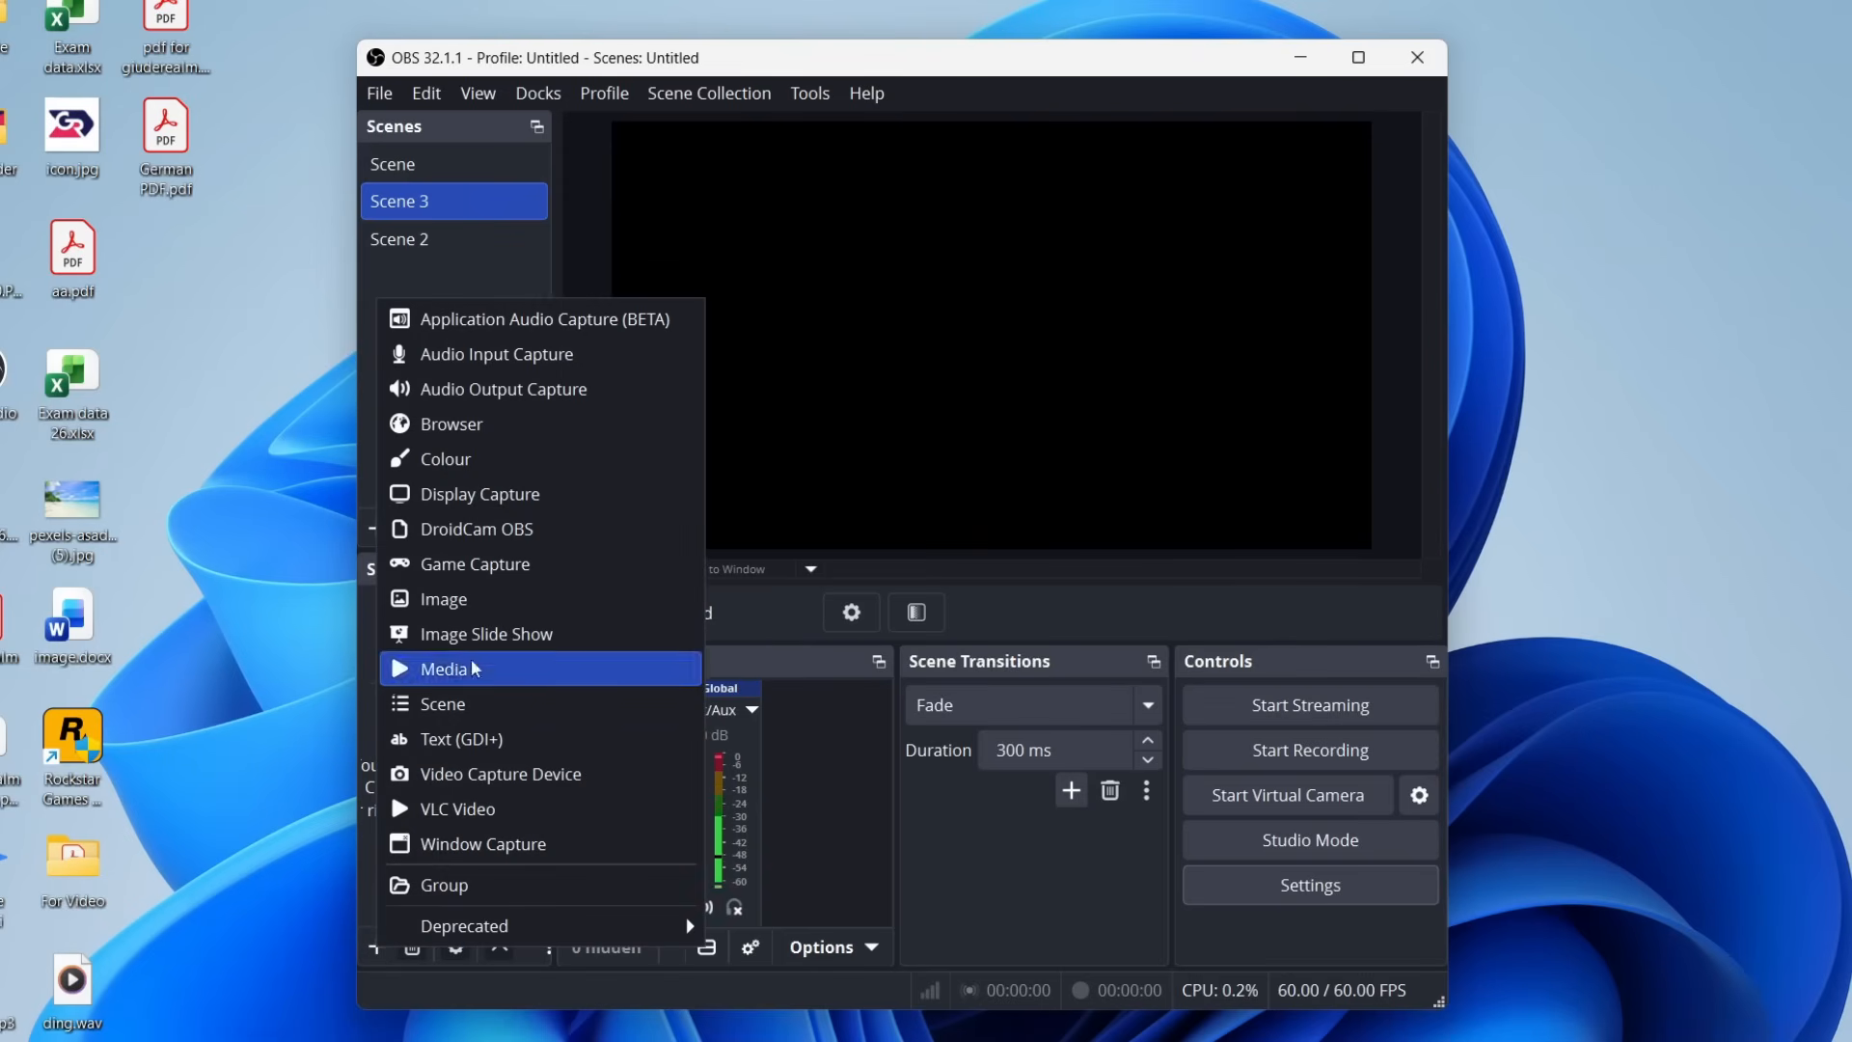
{"action": "left_click", "coordinate": [544, 495]}
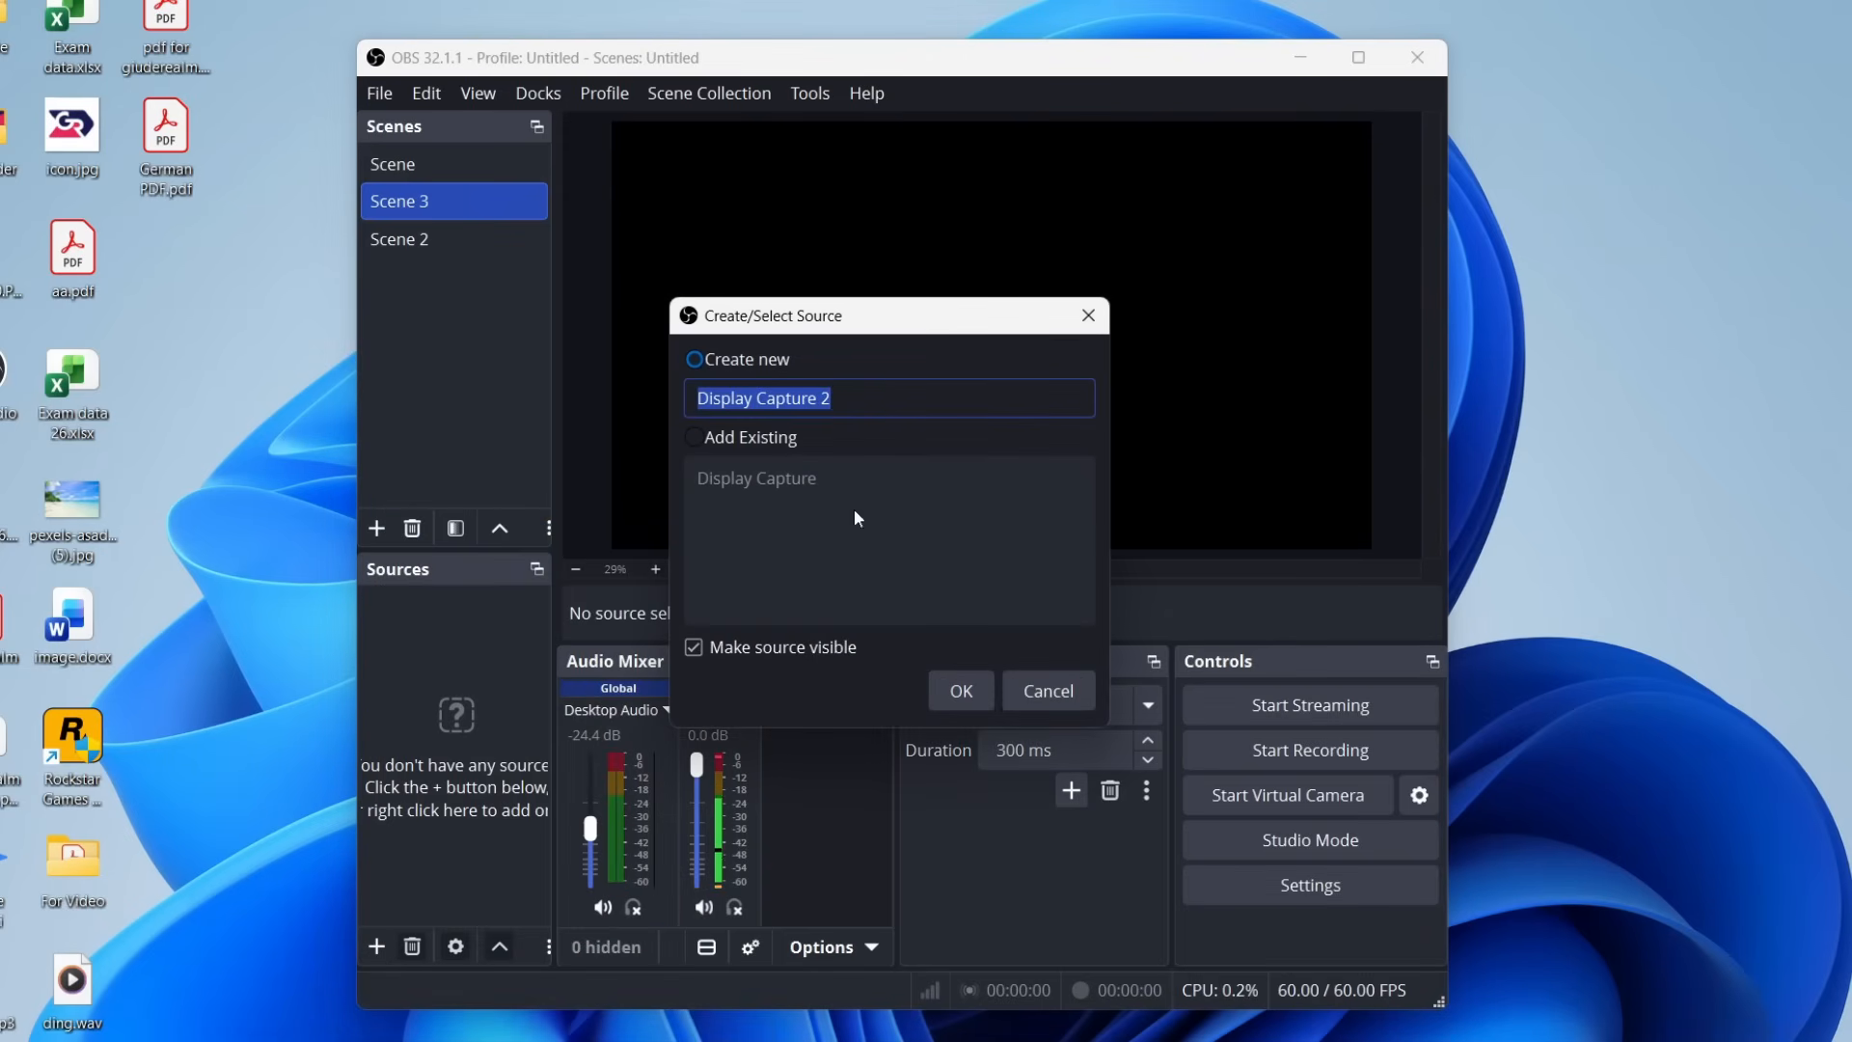
{"action": "left_click", "coordinate": [961, 691]}
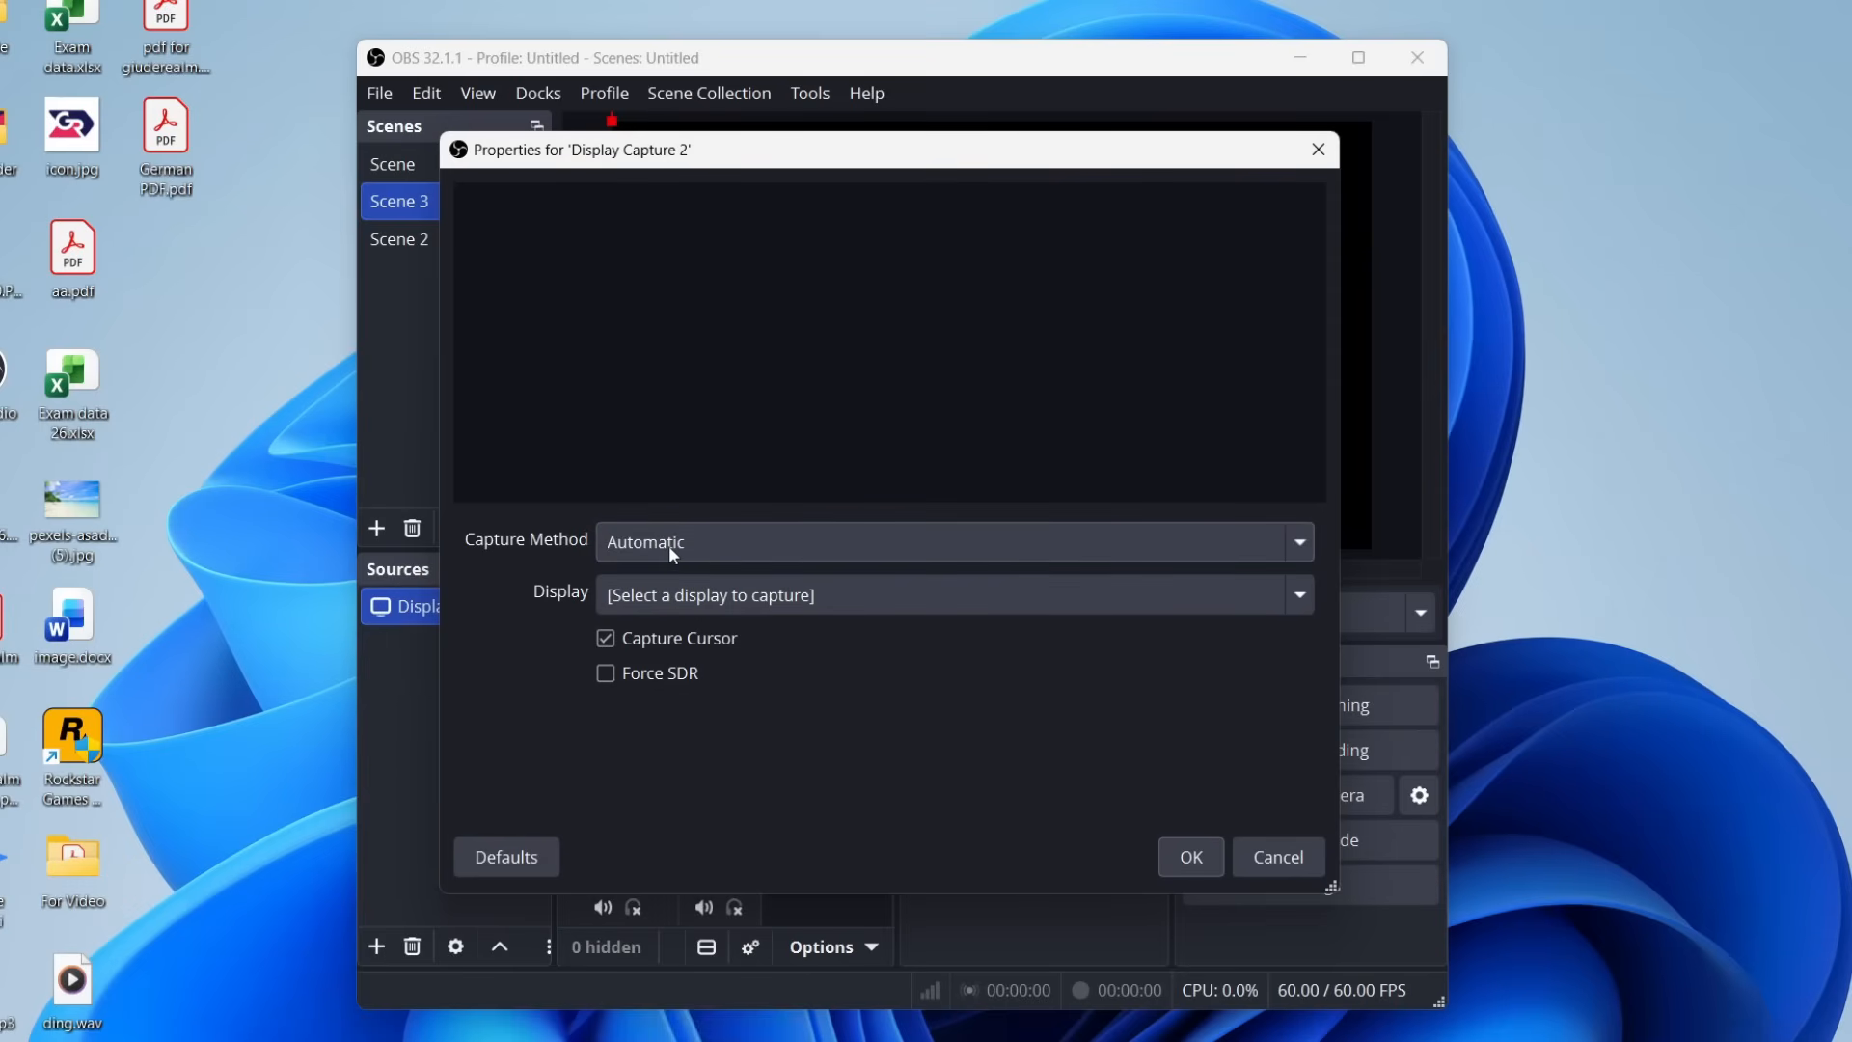
{"action": "left_click", "coordinate": [718, 617]}
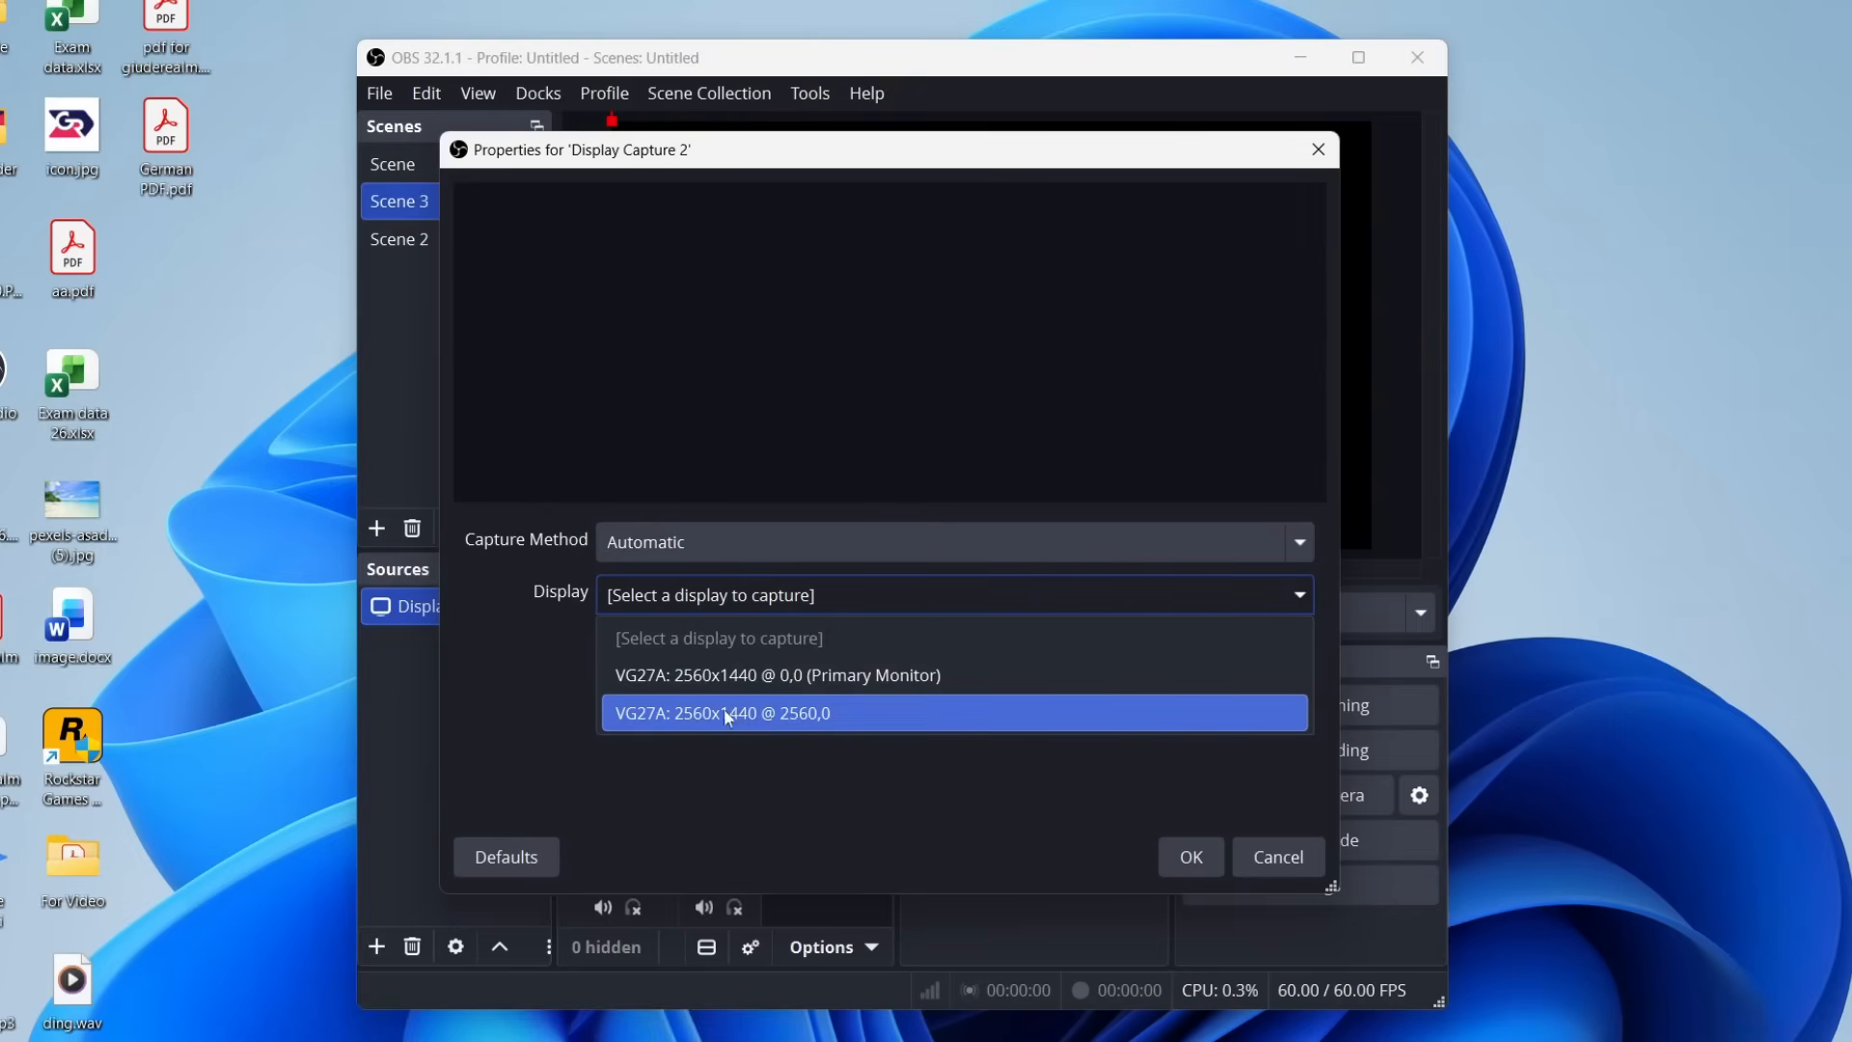
{"action": "left_click", "coordinate": [818, 677]}
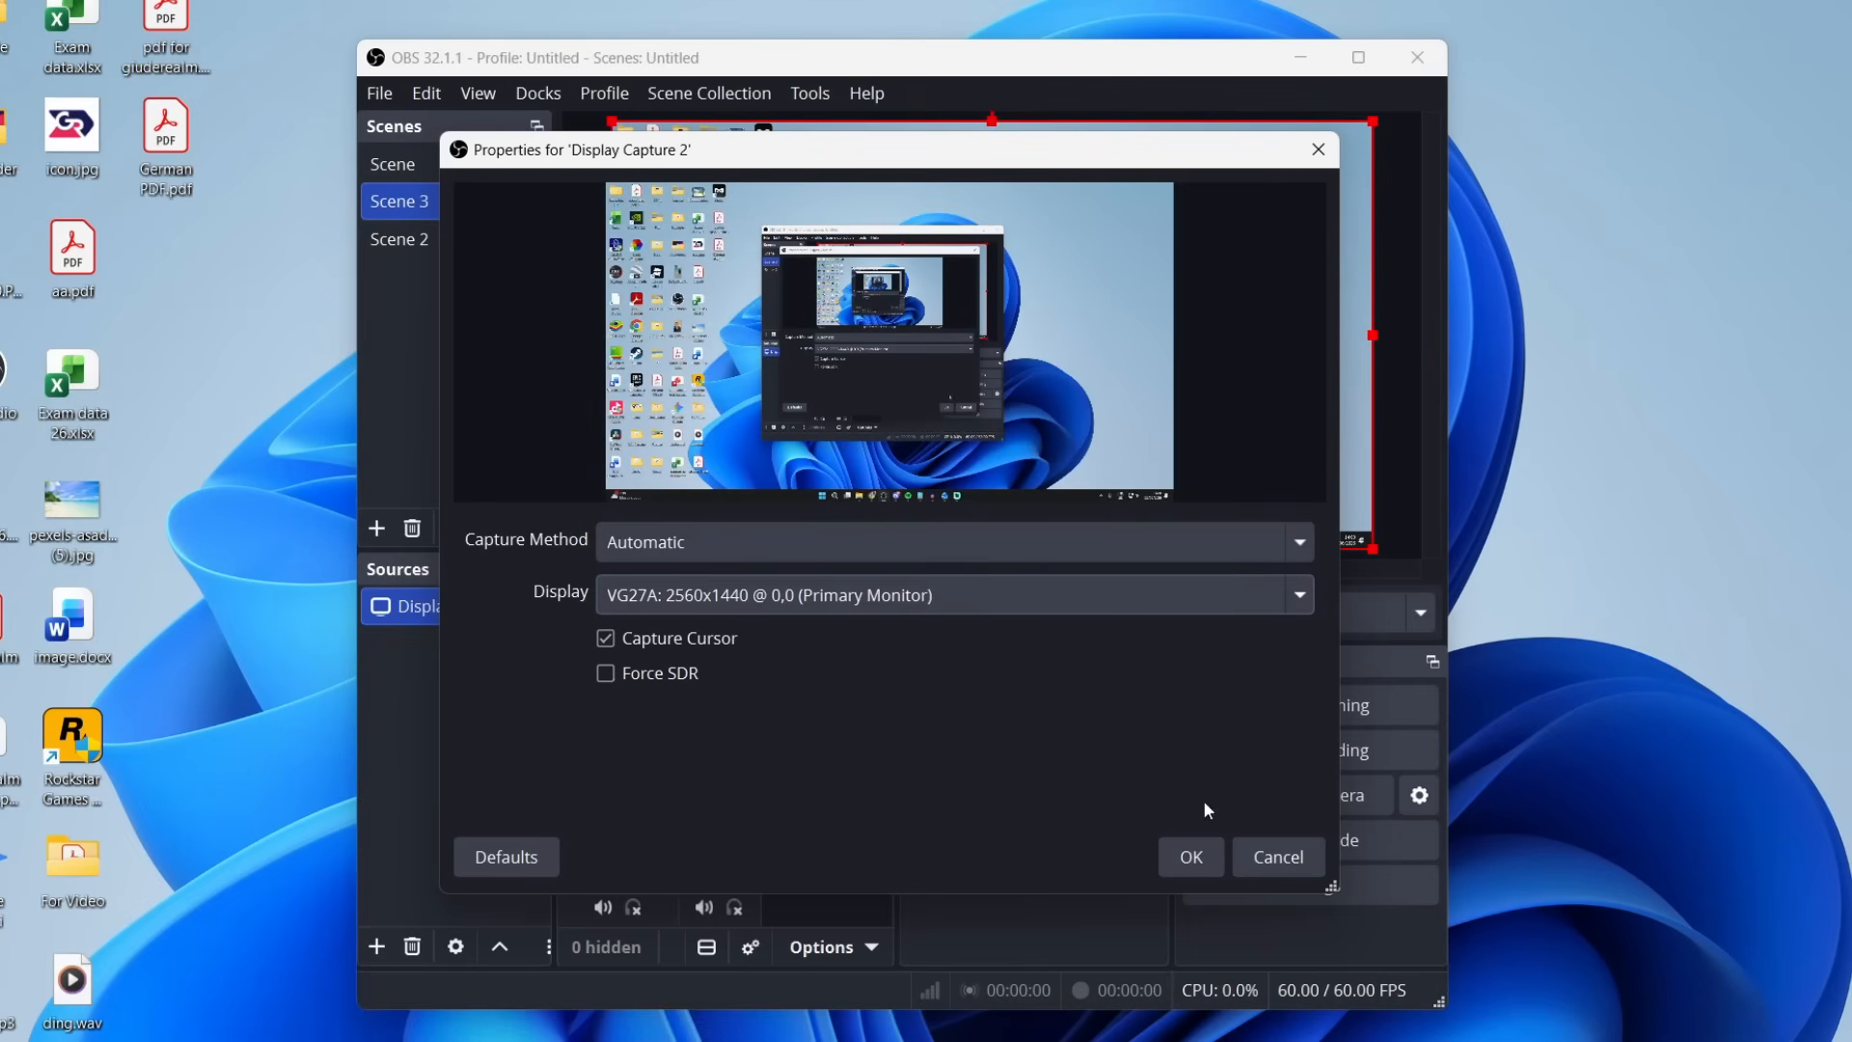
{"action": "left_click", "coordinate": [1192, 856]}
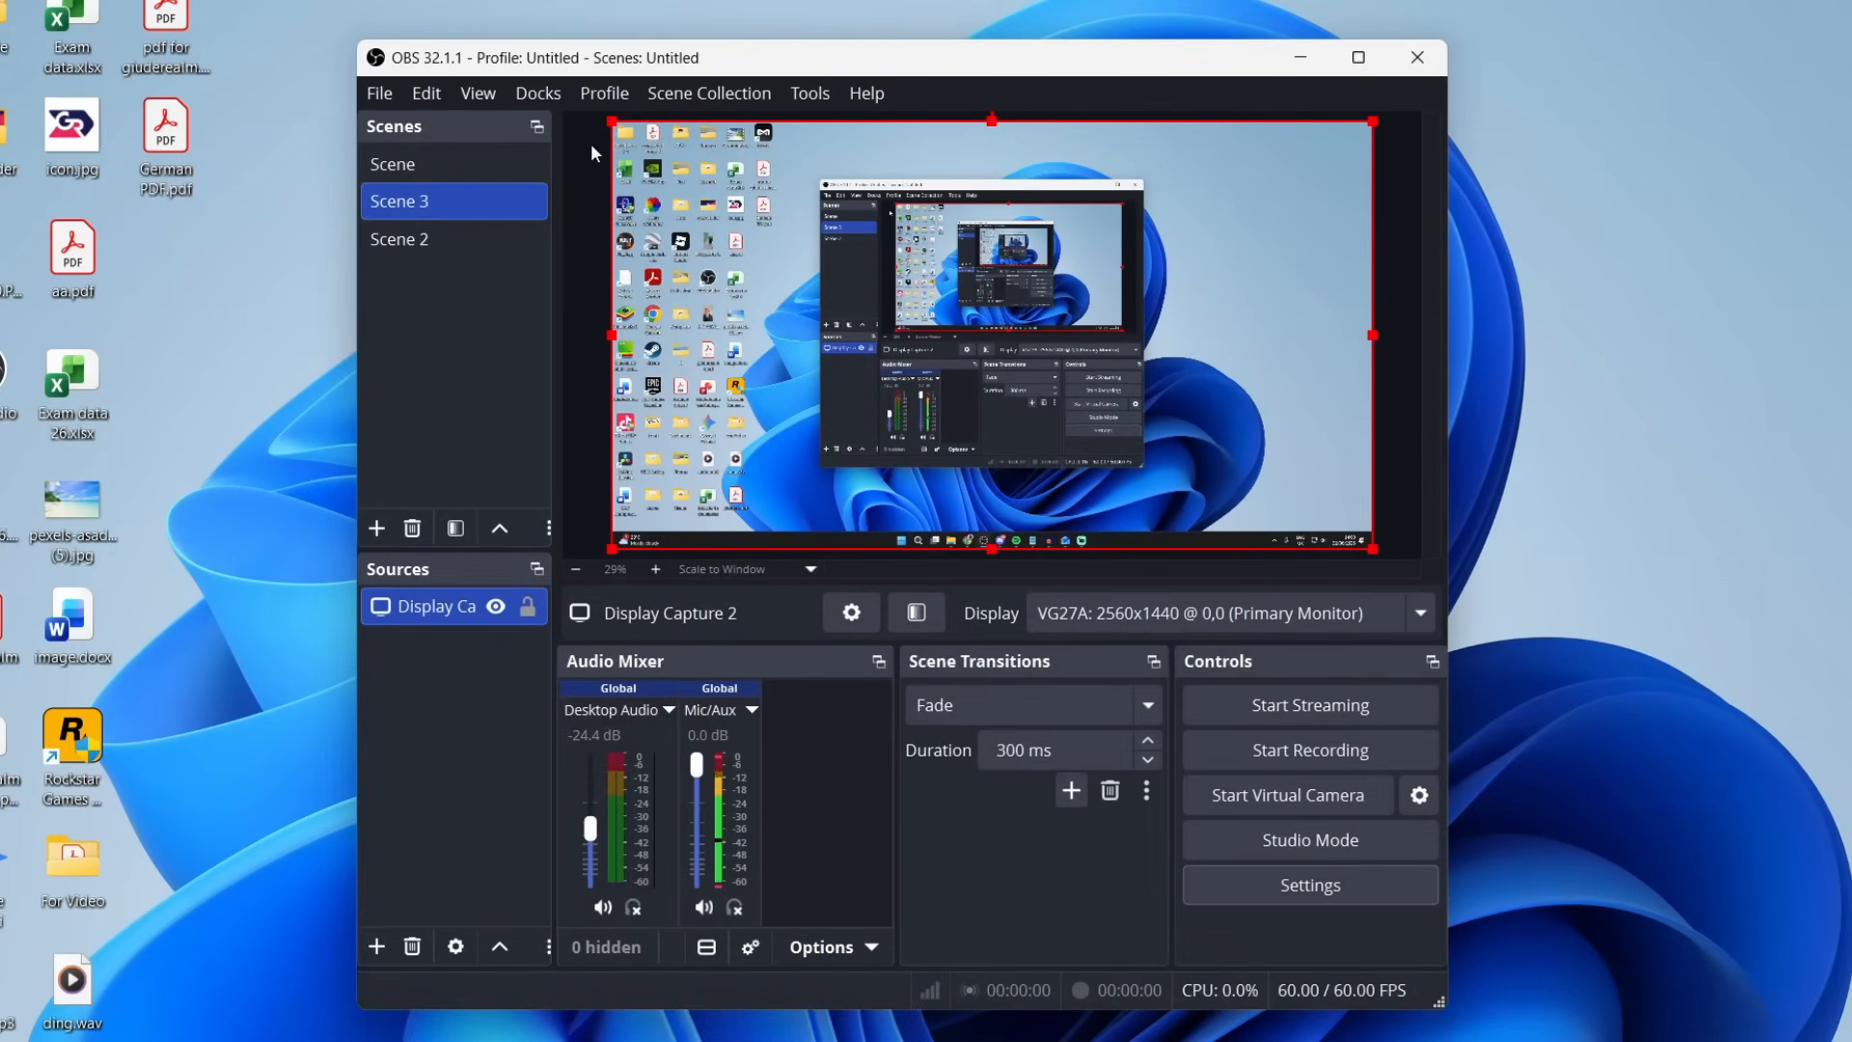
Try shrinking the display capture from its upper-left corner in the preview, enlarge it back to fill the canvas and deselect it.
{"action": "left_click_drag", "start_coordinate": [610, 124], "coordinate": [667, 170]}
{"action": "mouse_move", "coordinate": [781, 273]}
{"action": "left_mouse_down"}
{"action": "mouse_move", "coordinate": [760, 244]}
{"action": "mouse_move", "coordinate": [779, 257]}
{"action": "left_mouse_up"}
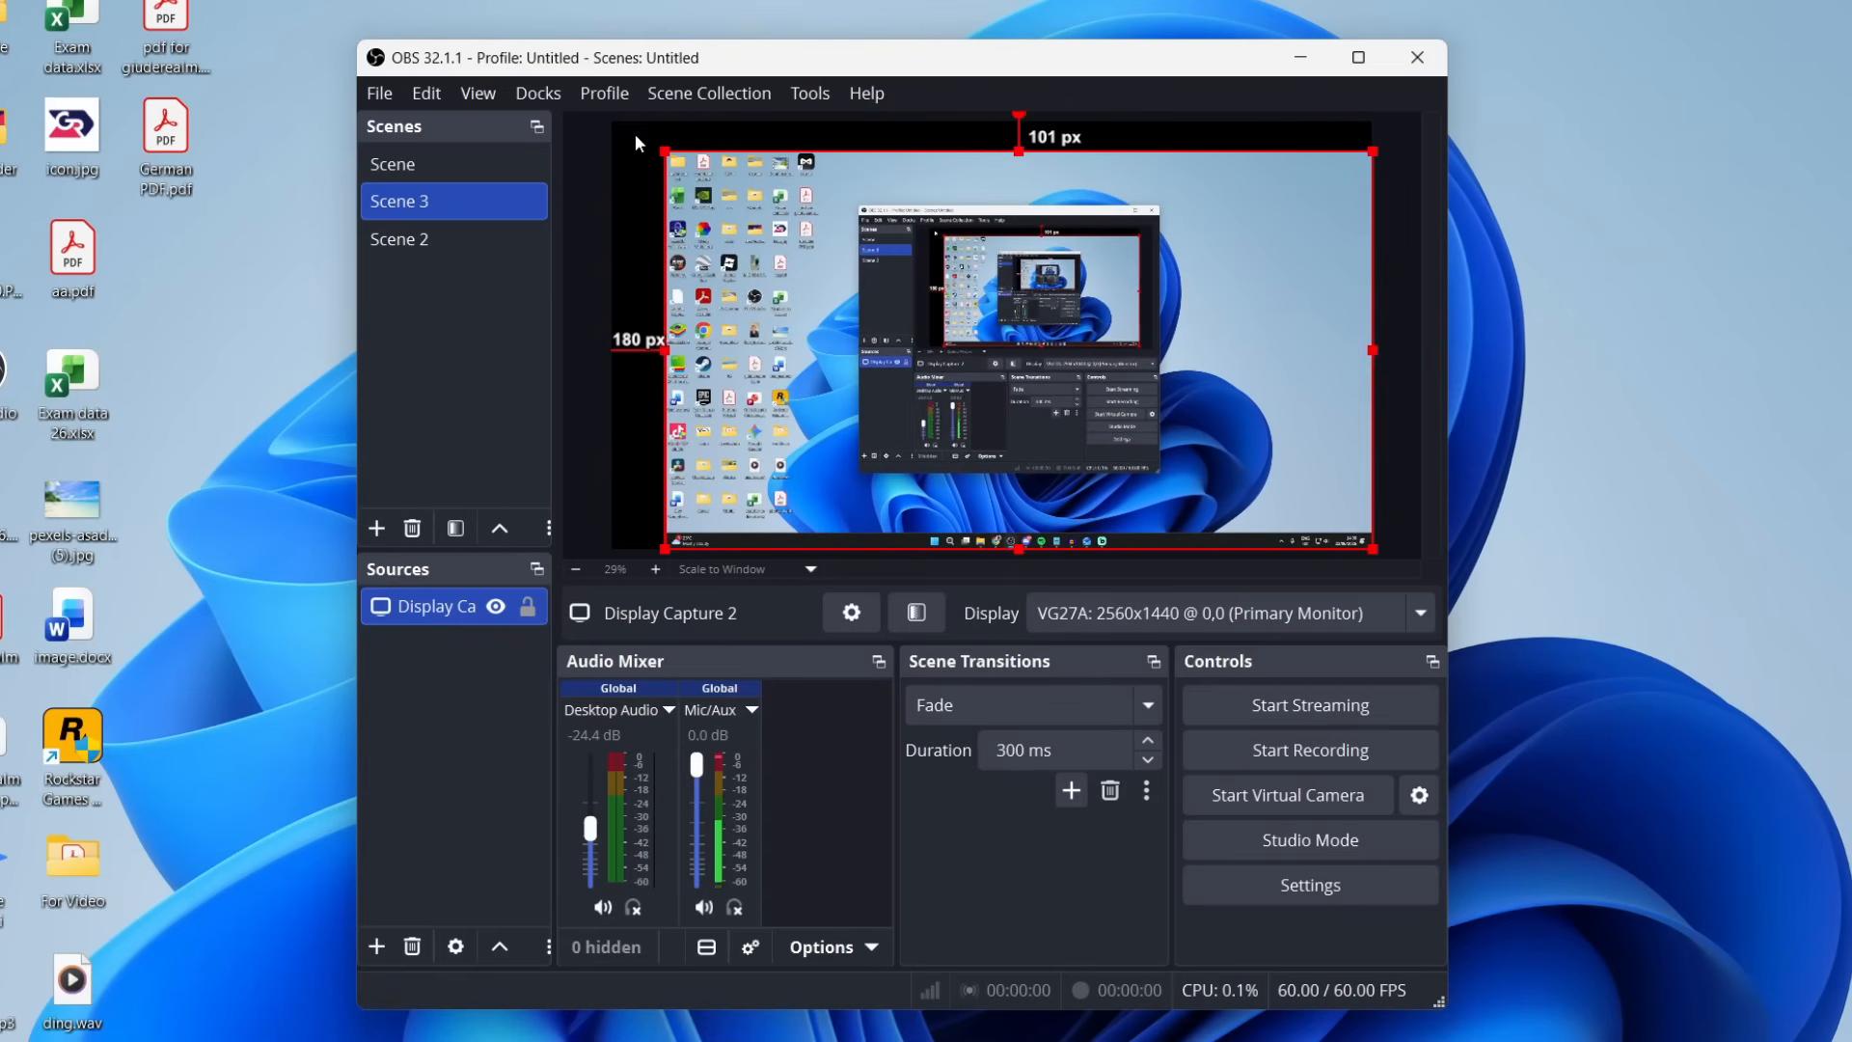
{"action": "left_click_drag", "start_coordinate": [656, 156], "coordinate": [606, 136]}
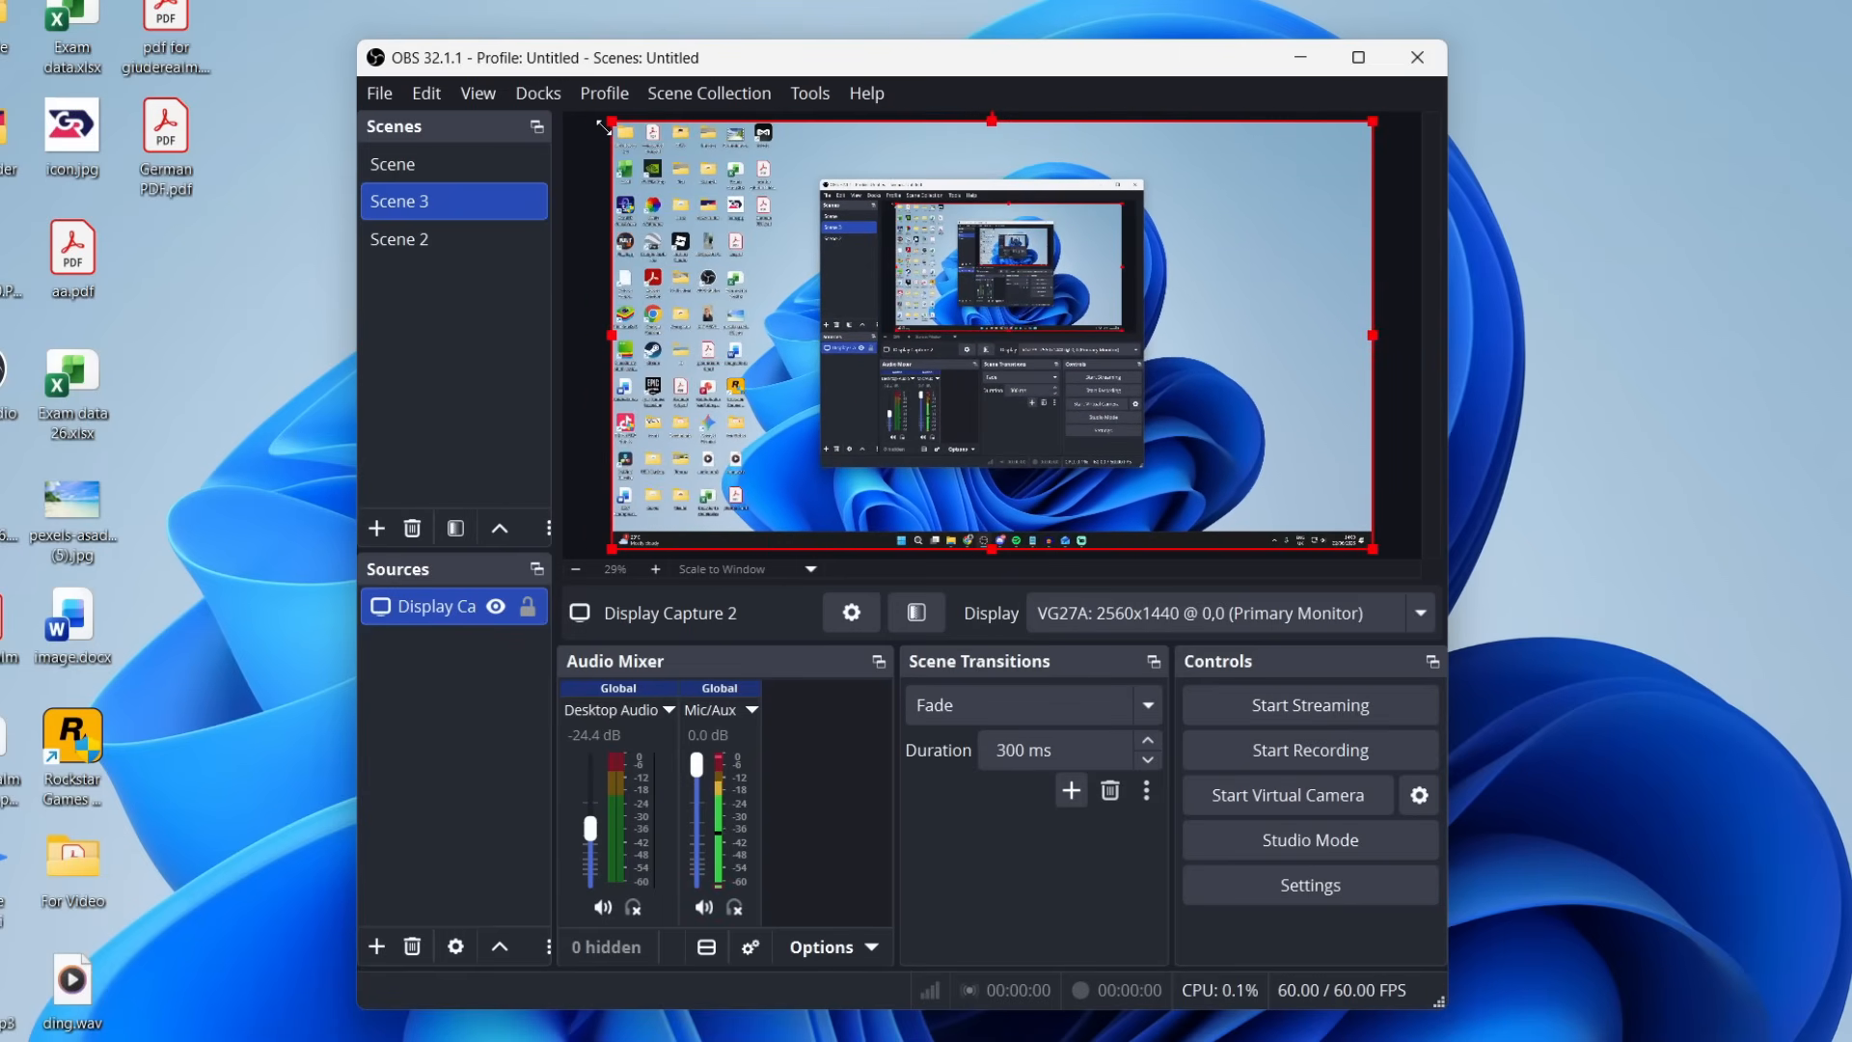
{"action": "left_click", "coordinate": [584, 332]}
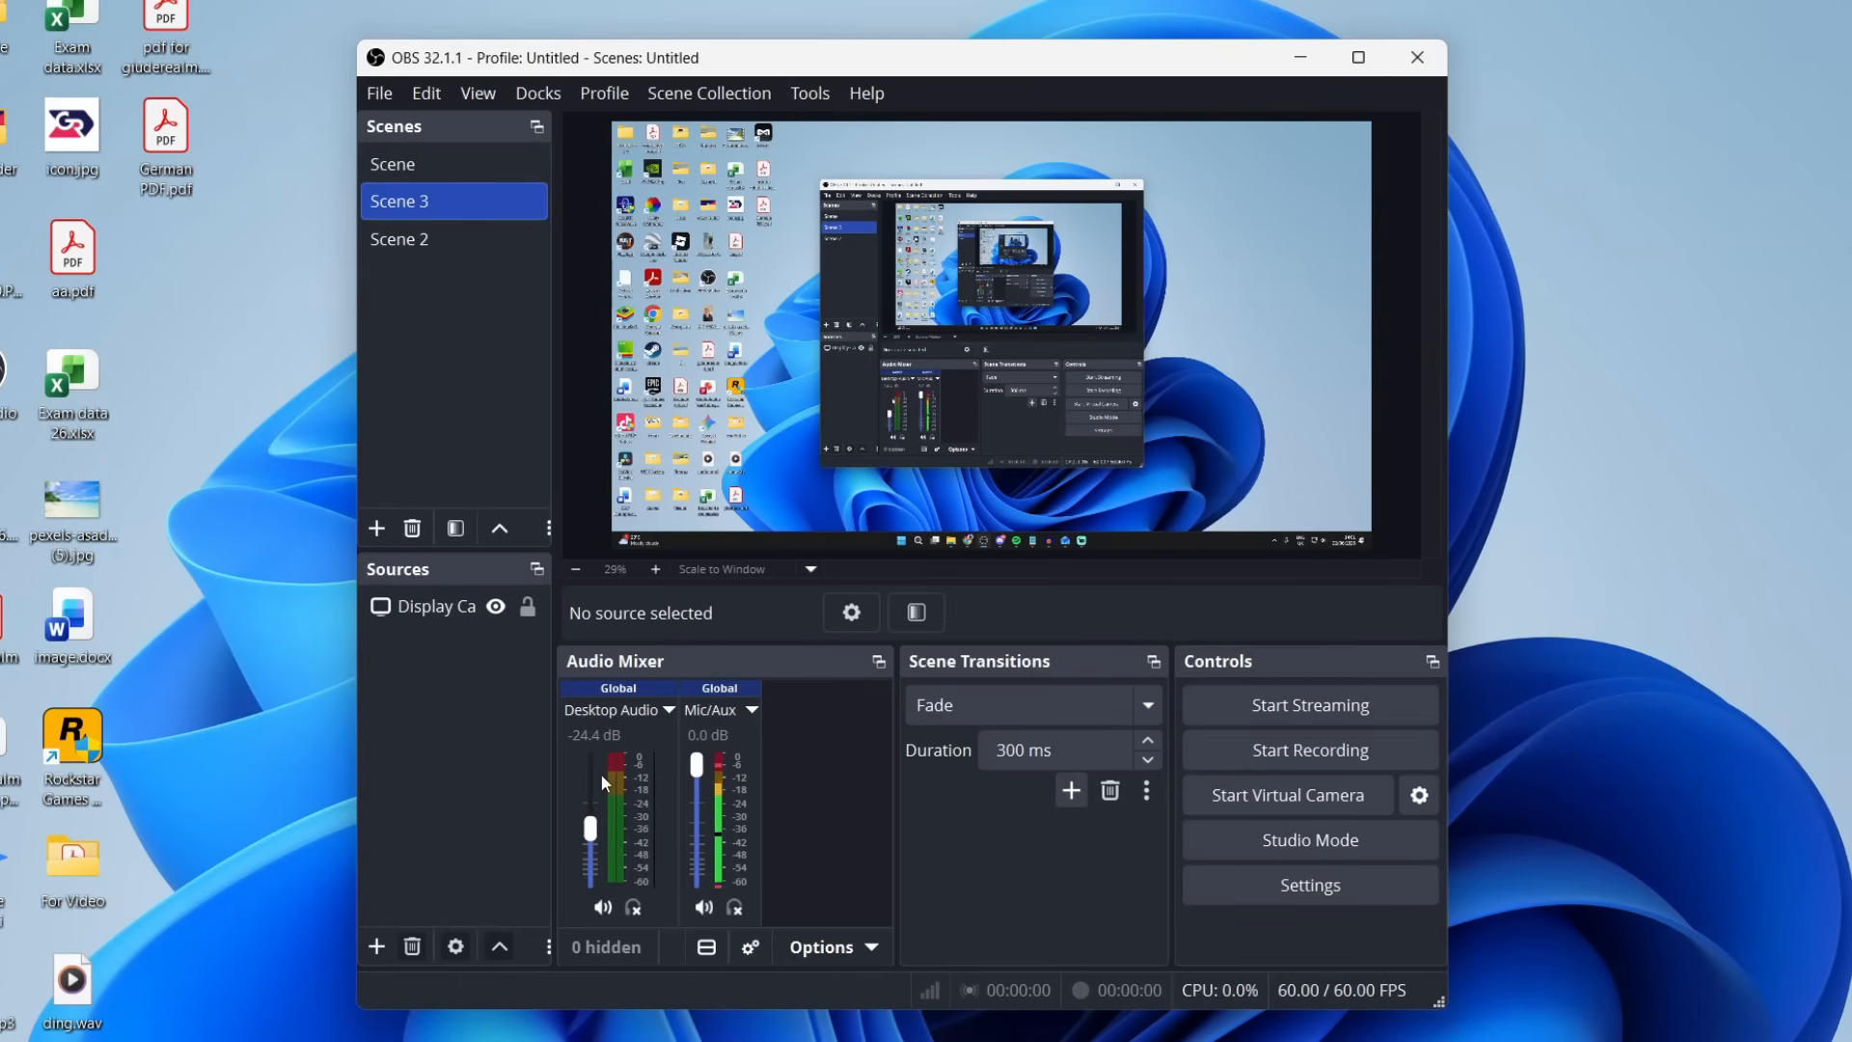
Set the desktop audio level to about -21.7 dB and record a test clip of about 11 seconds.
{"action": "left_click_drag", "start_coordinate": [591, 830], "coordinate": [588, 823]}
{"action": "left_click_drag", "start_coordinate": [585, 822], "coordinate": [585, 825]}
{"action": "left_click", "coordinate": [1246, 749]}
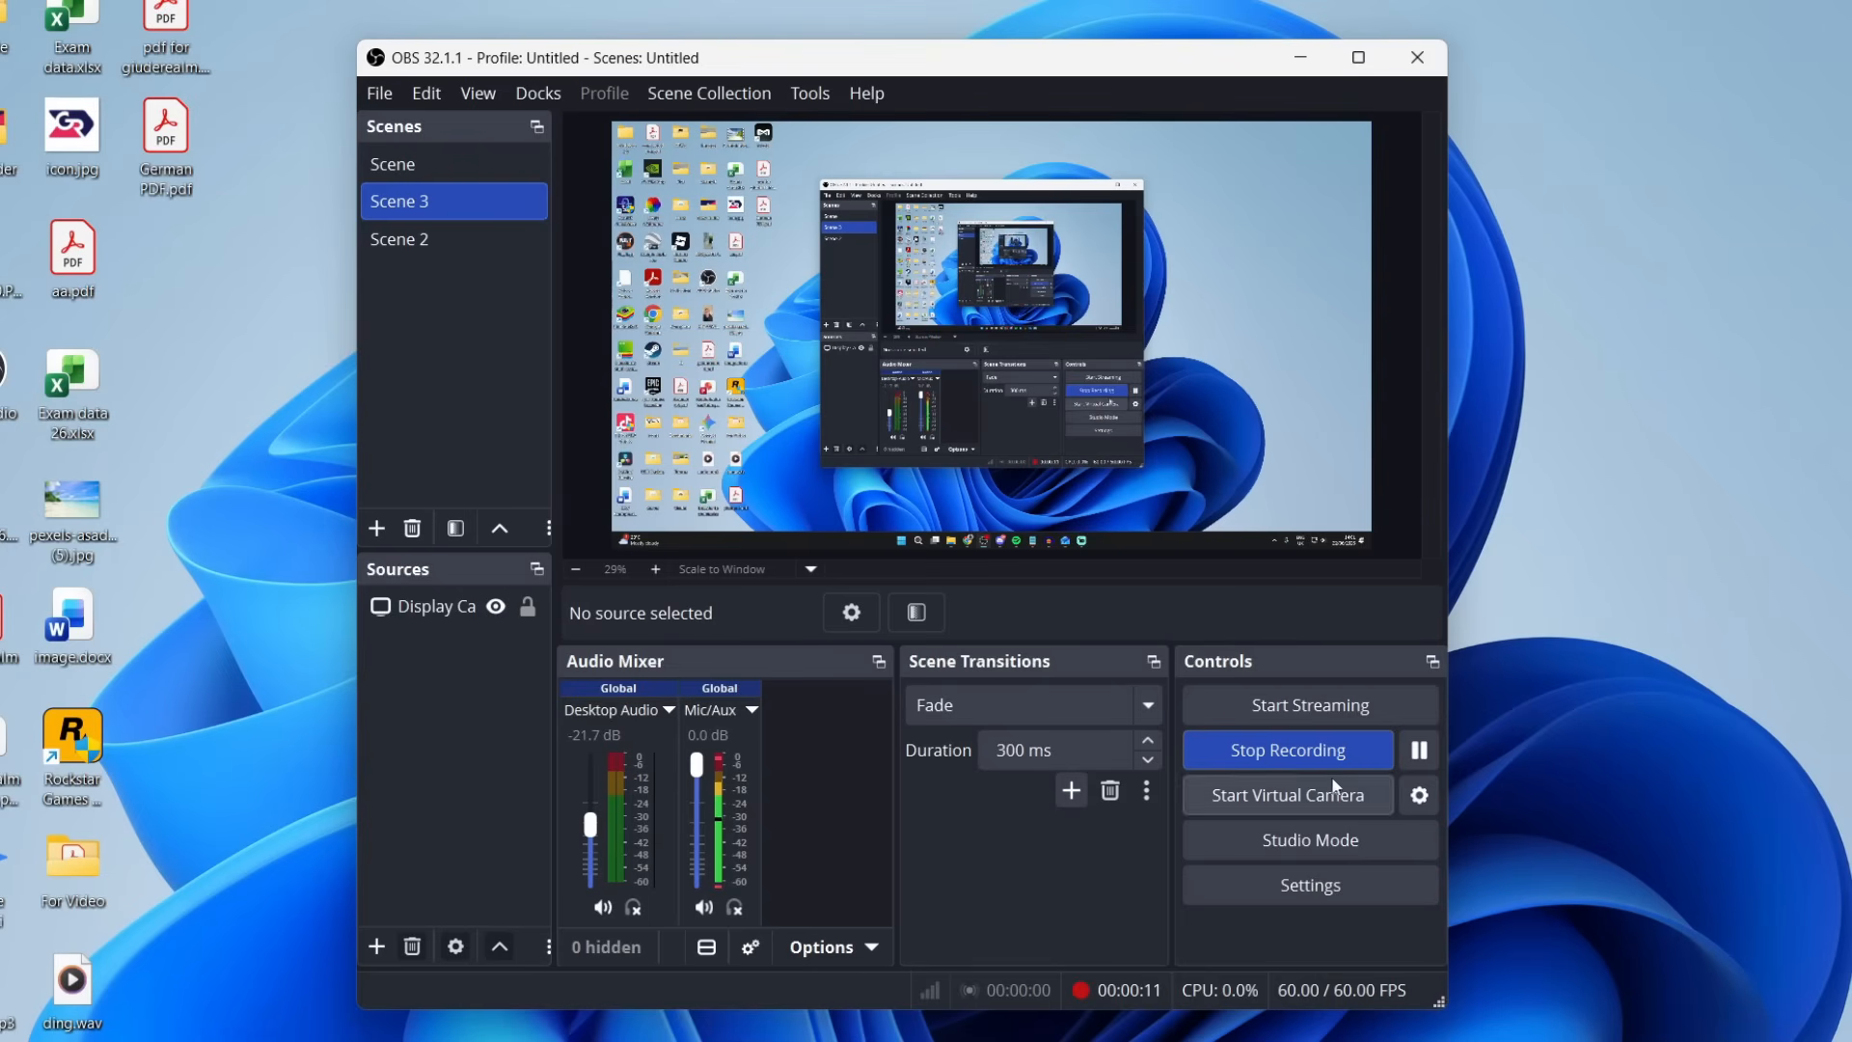
{"action": "left_click", "coordinate": [1285, 757]}
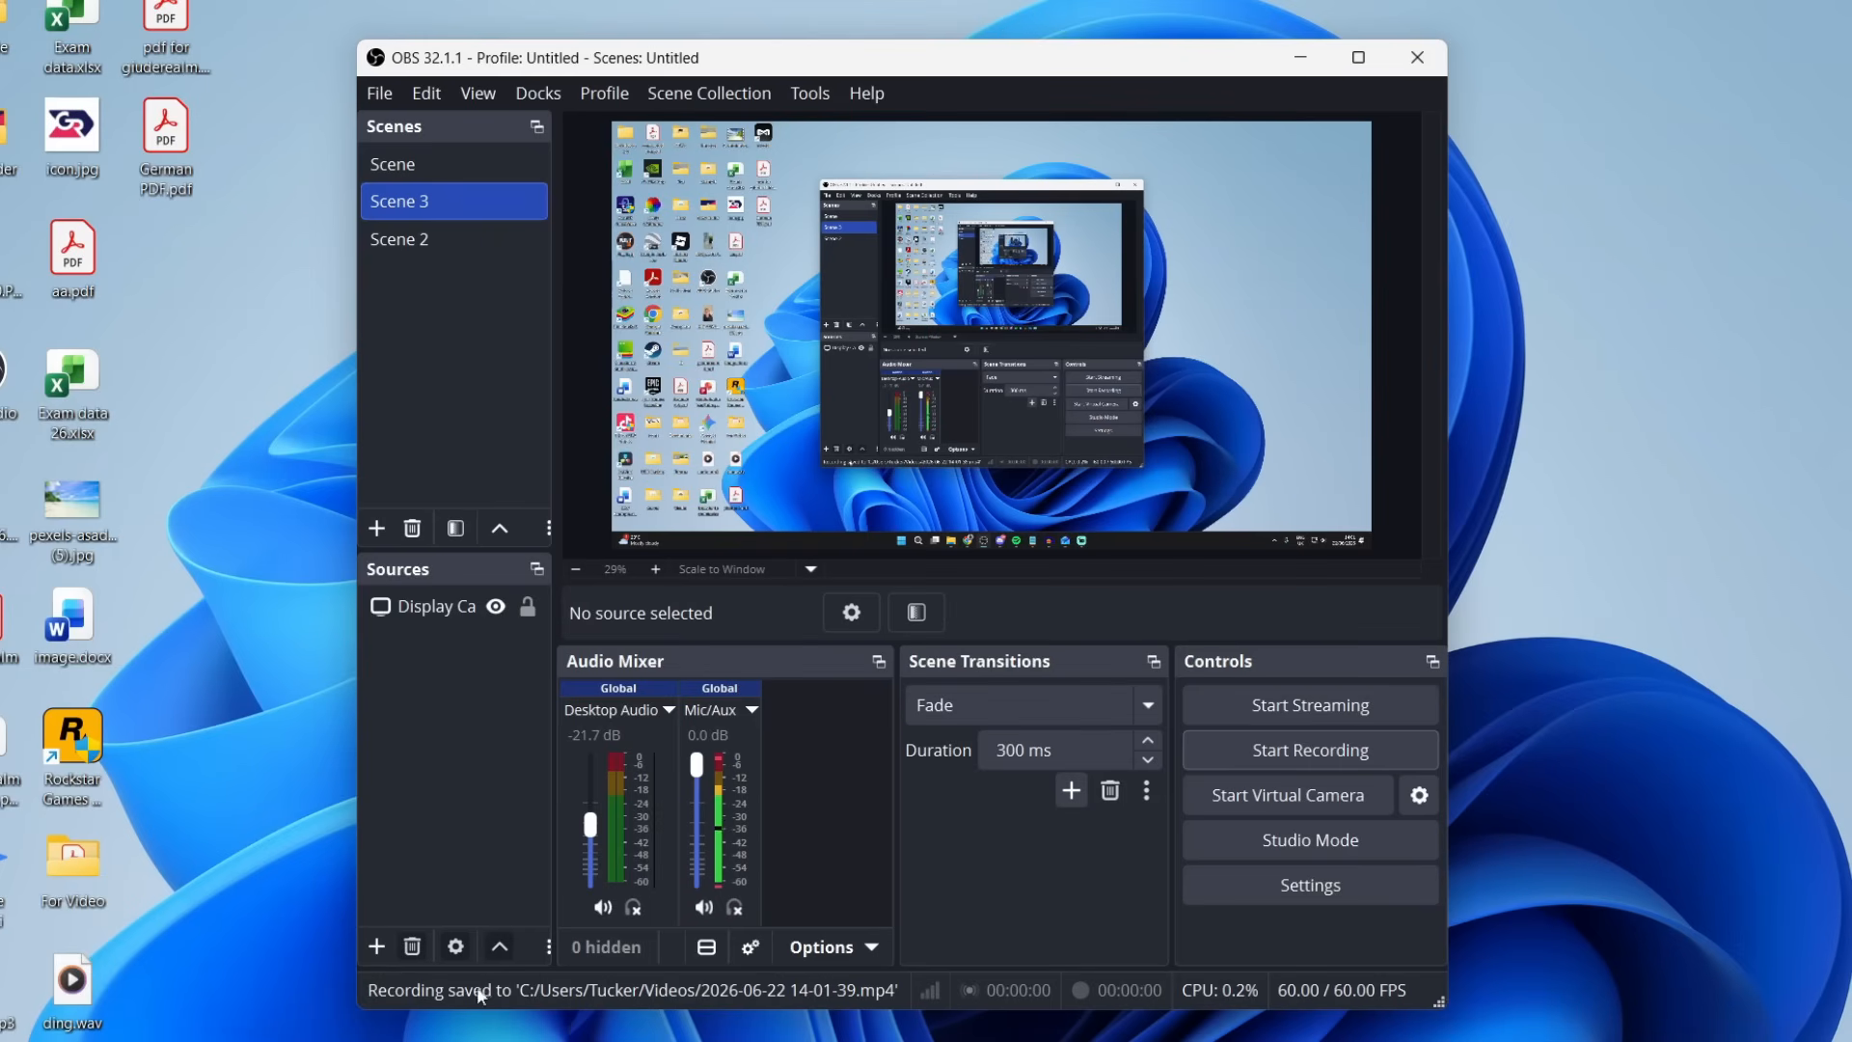
{"action": "right_click", "coordinate": [799, 1041]}
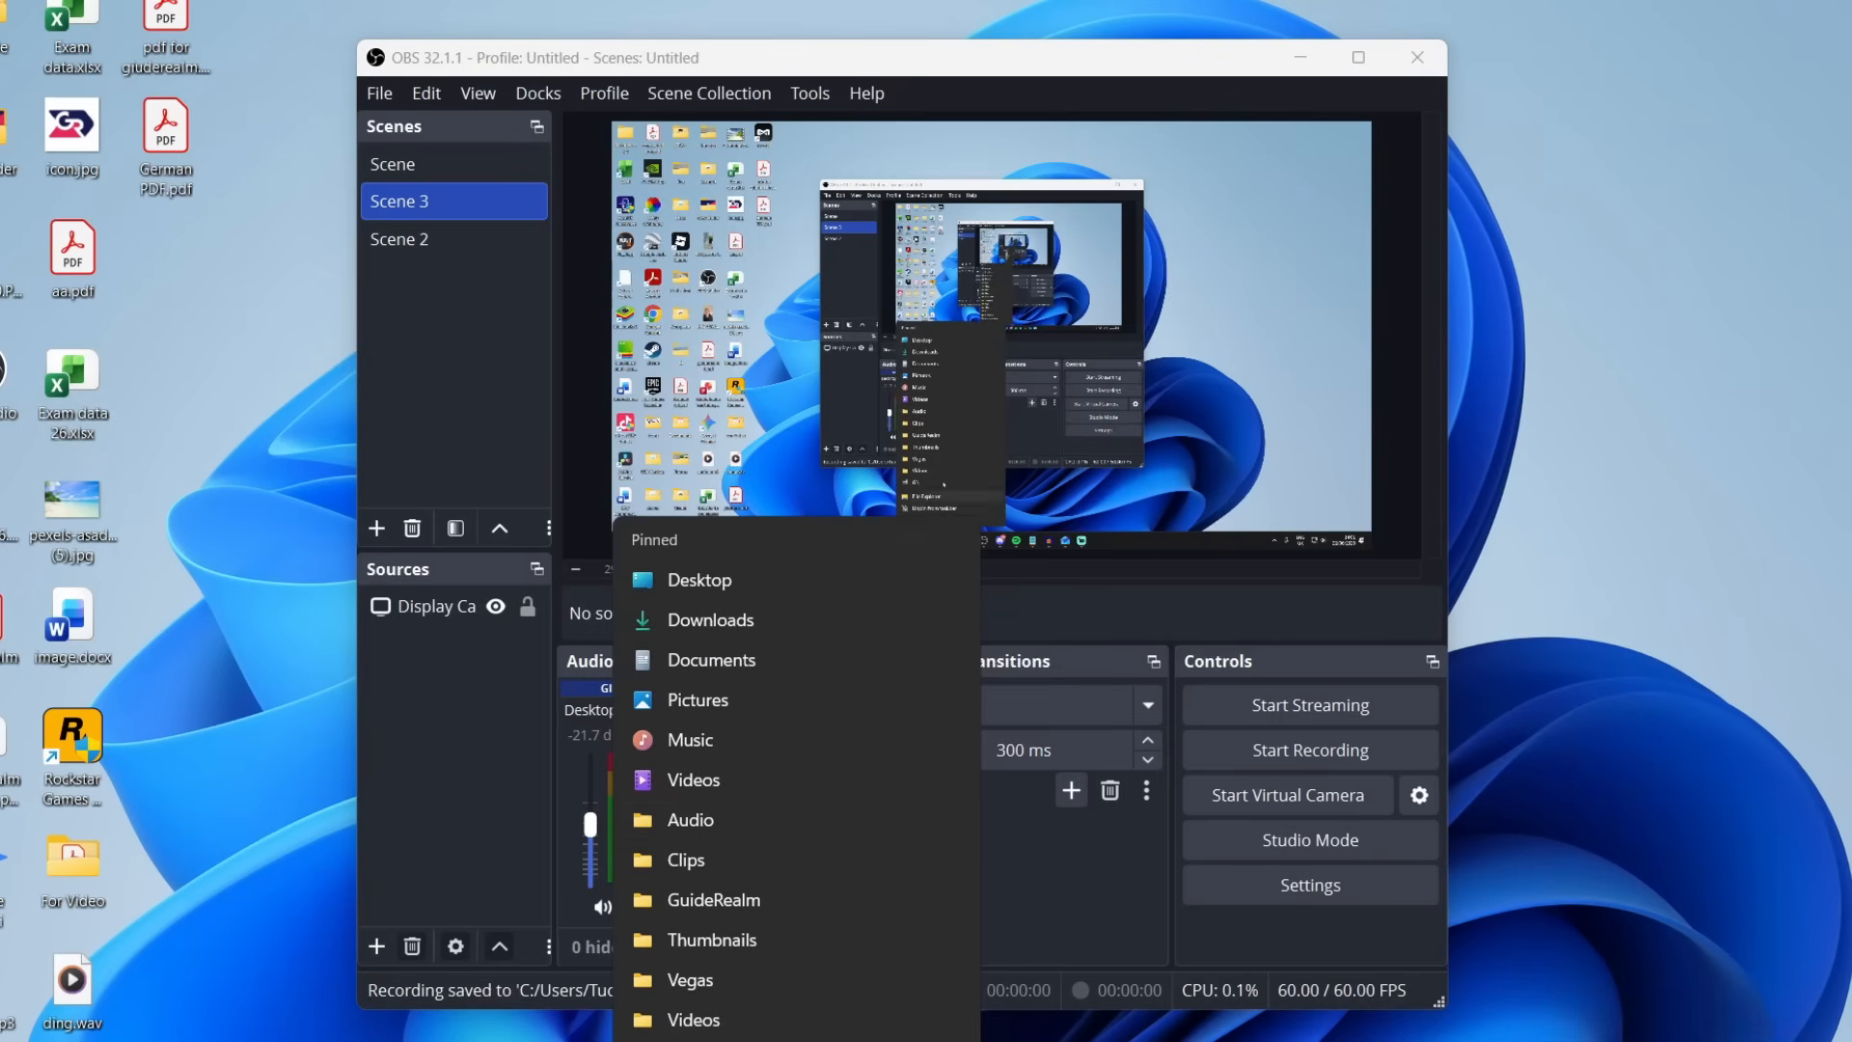
{"action": "left_click", "coordinate": [735, 780]}
{"action": "left_click_drag", "start_coordinate": [1360, 410], "coordinate": [1367, 882]}
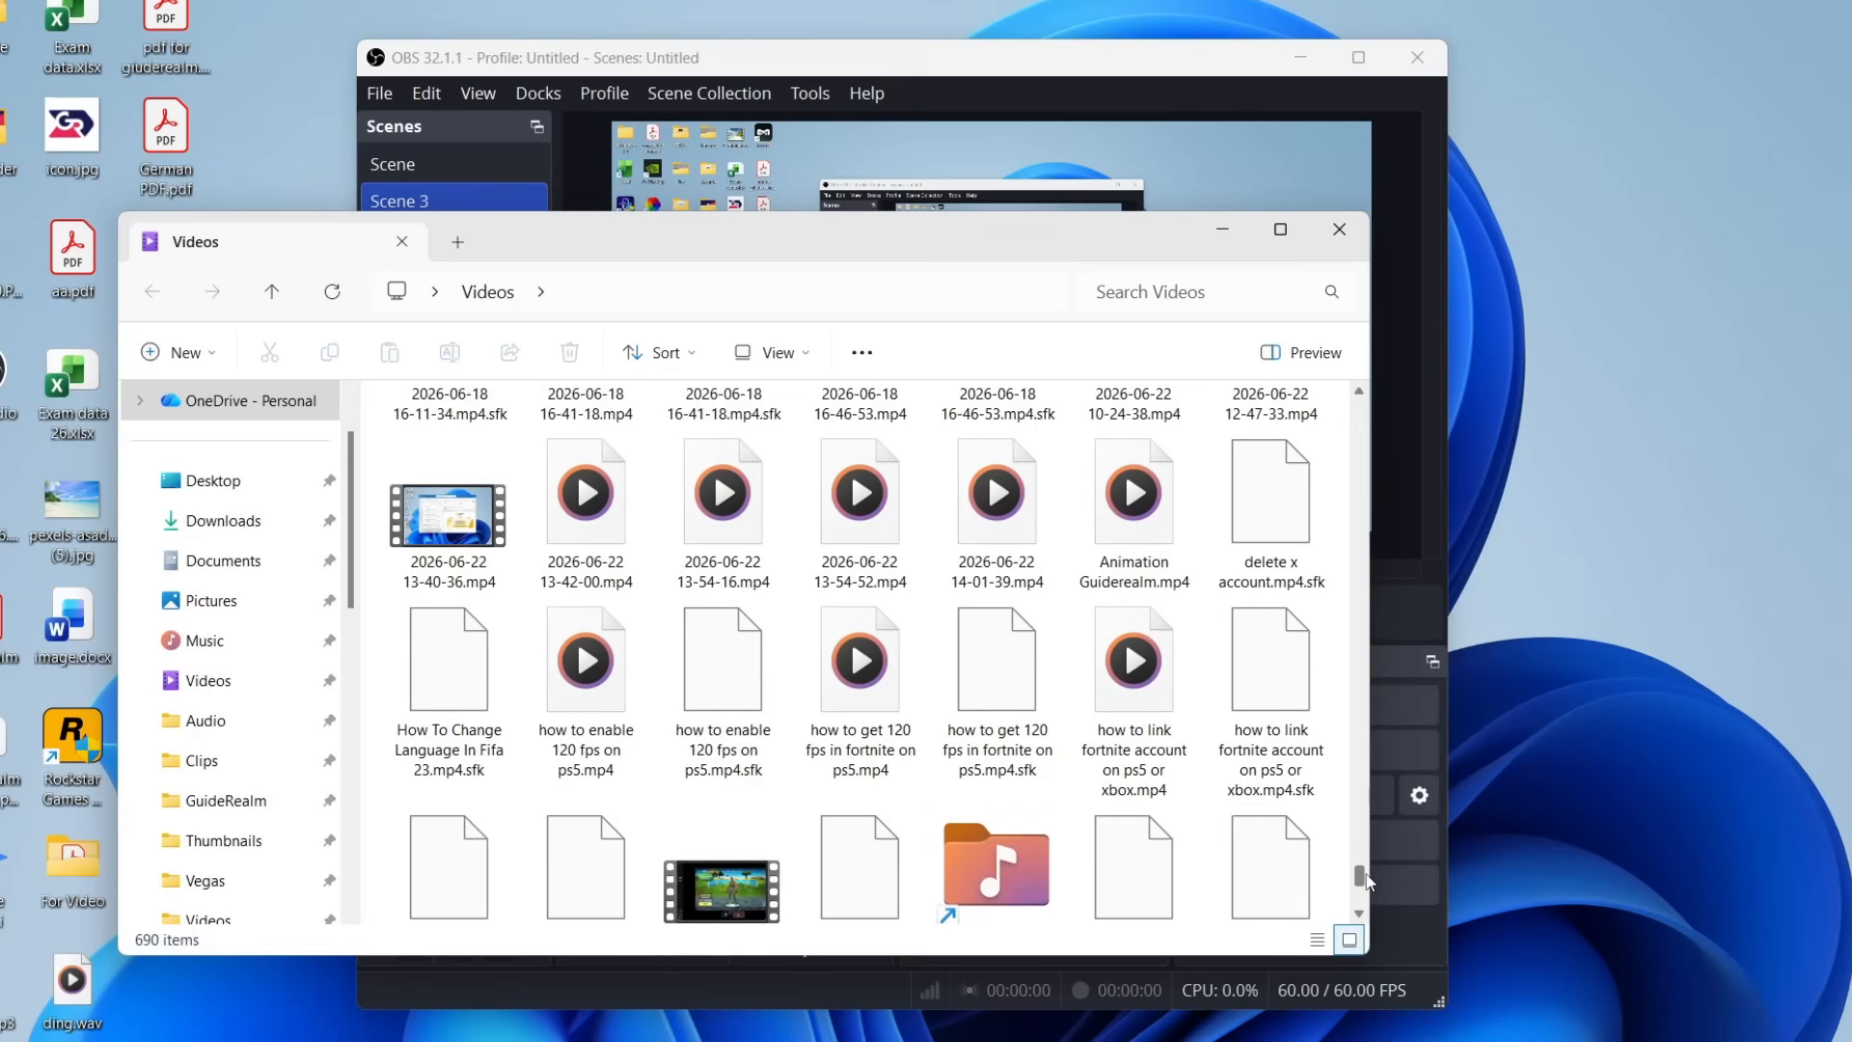
{"action": "left_click", "coordinate": [1022, 529]}
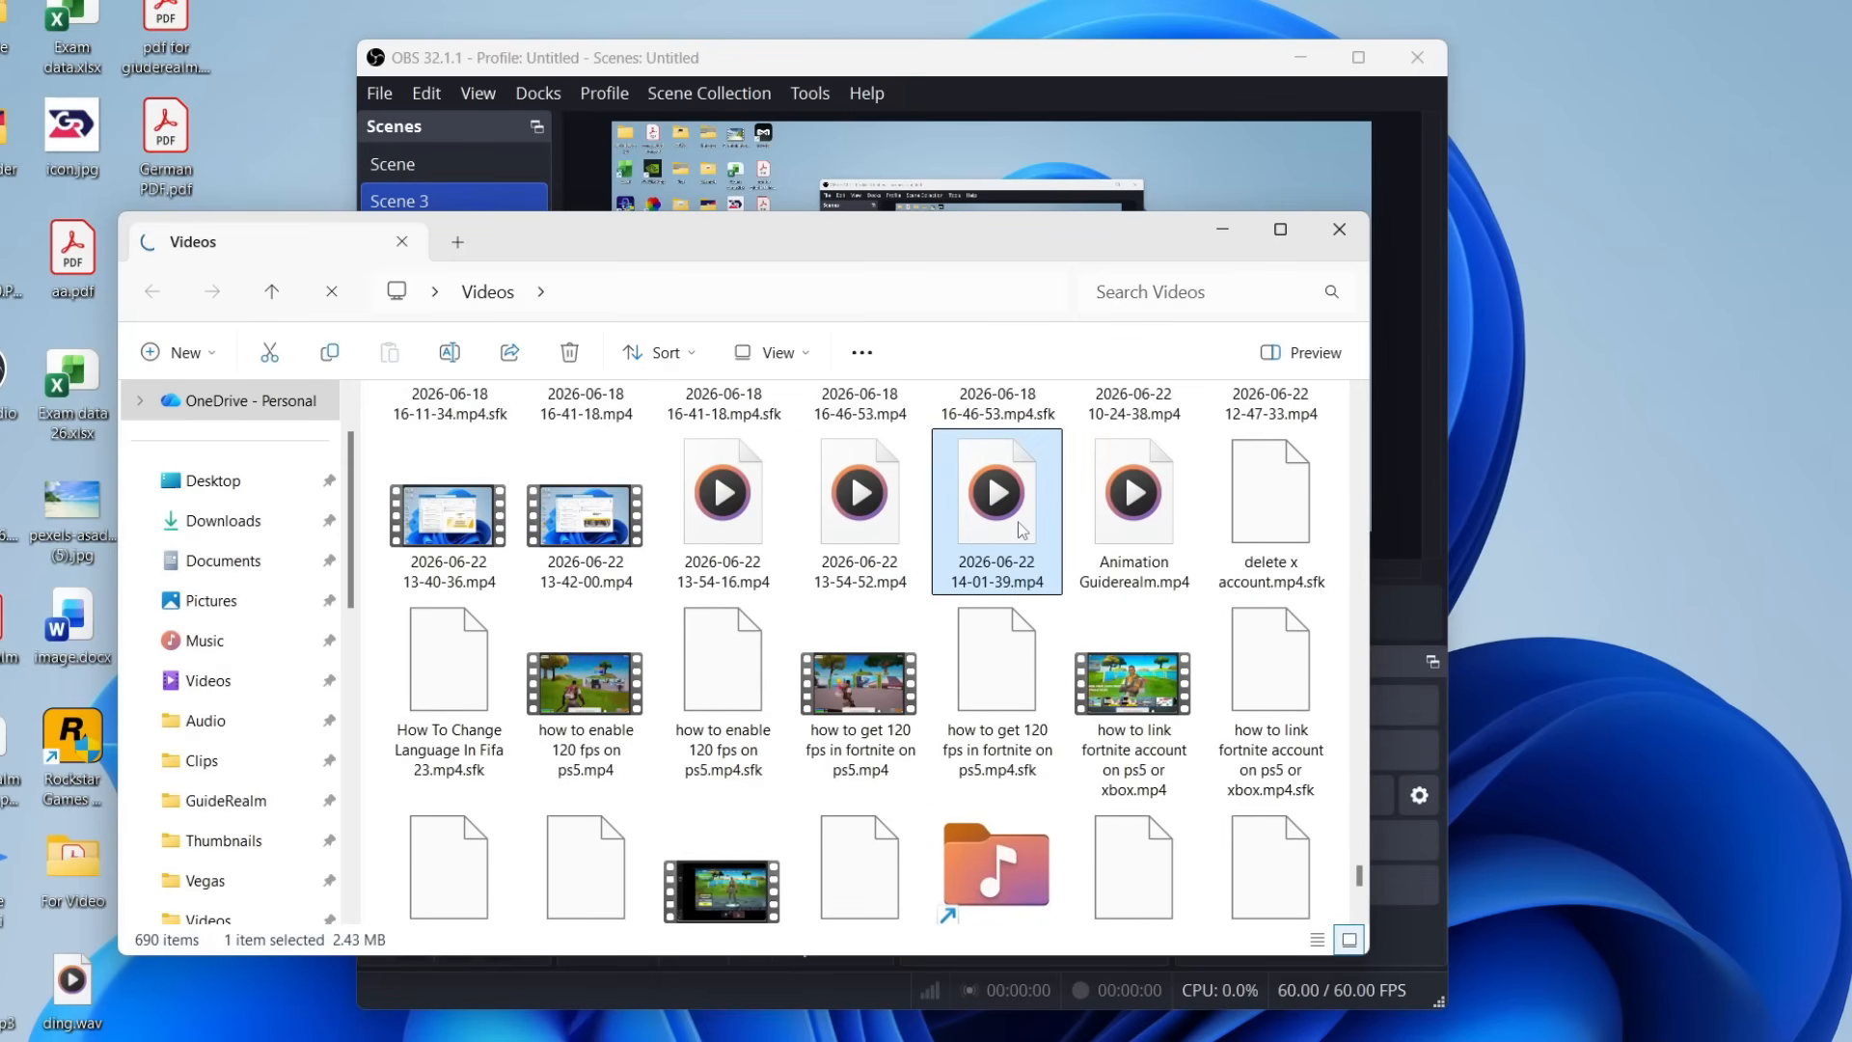
{"action": "double_click", "coordinate": [1017, 519]}
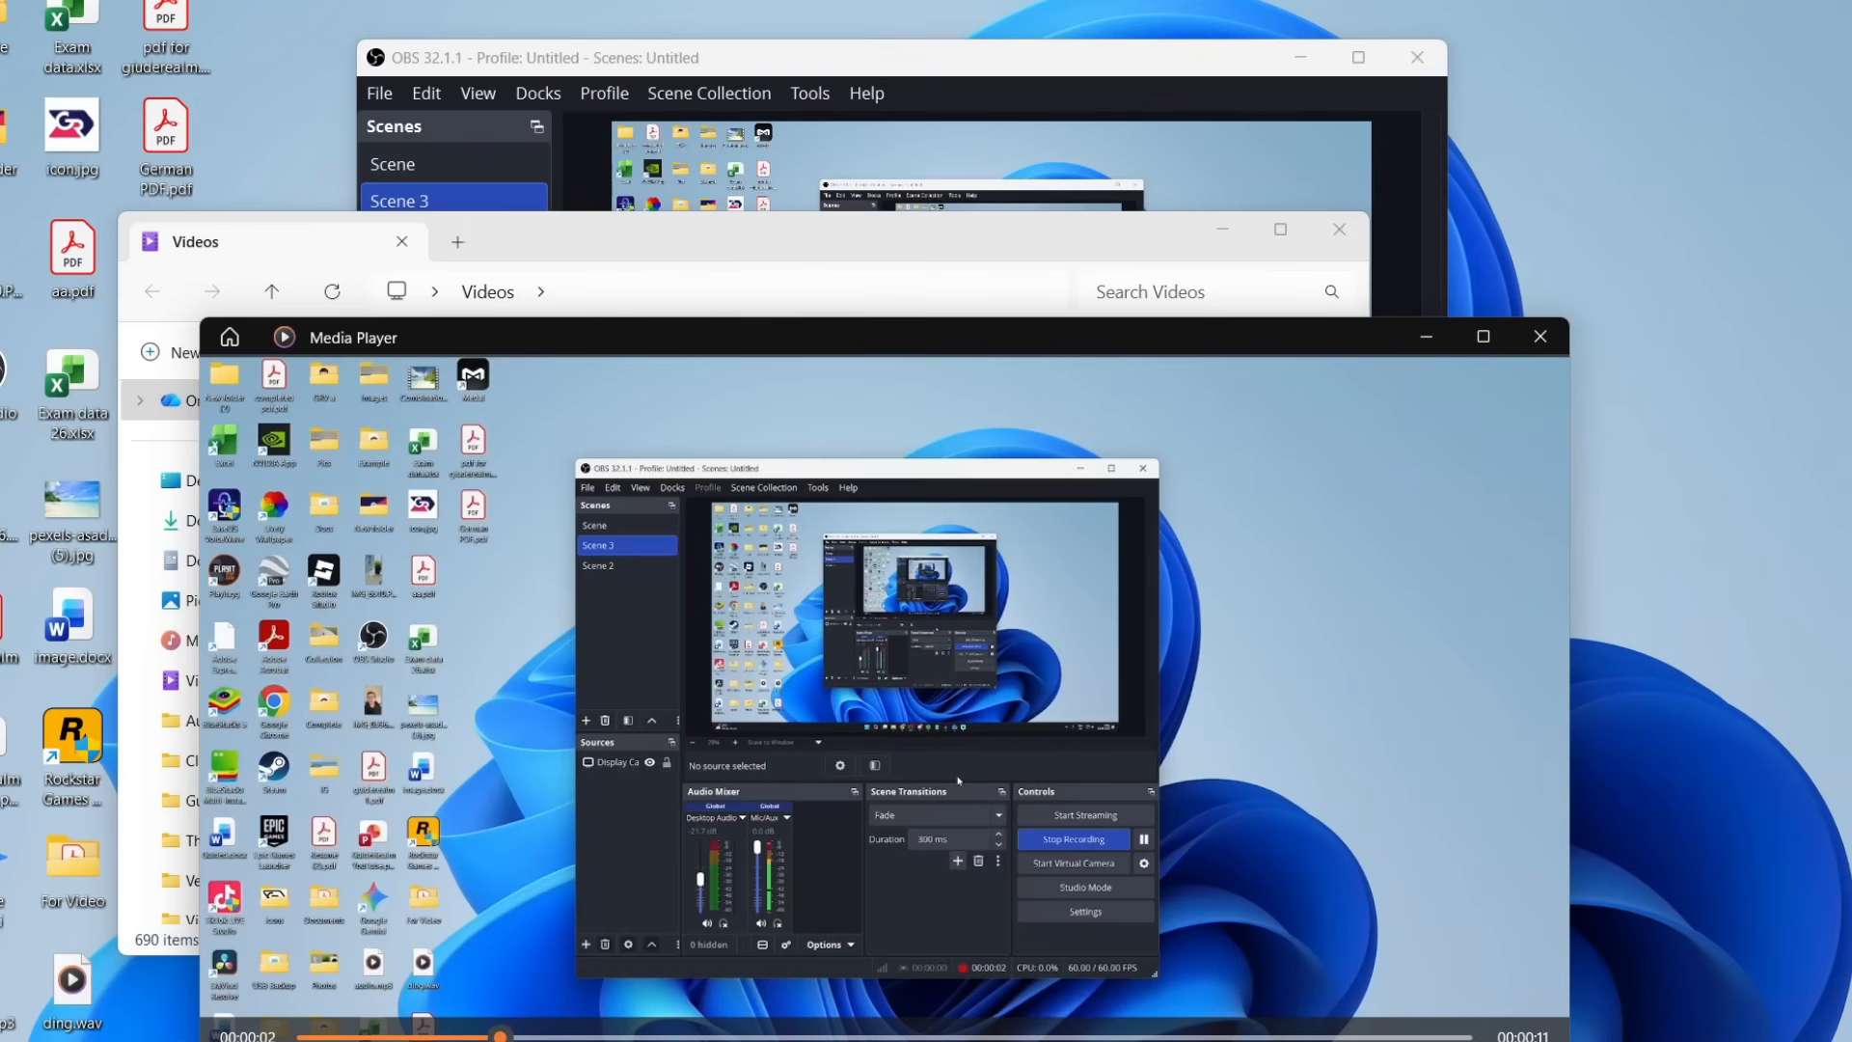
Switch back to OBS Studio and add a new scene with the suggested name Scene 4.
{"action": "left_click", "coordinate": [614, 64]}
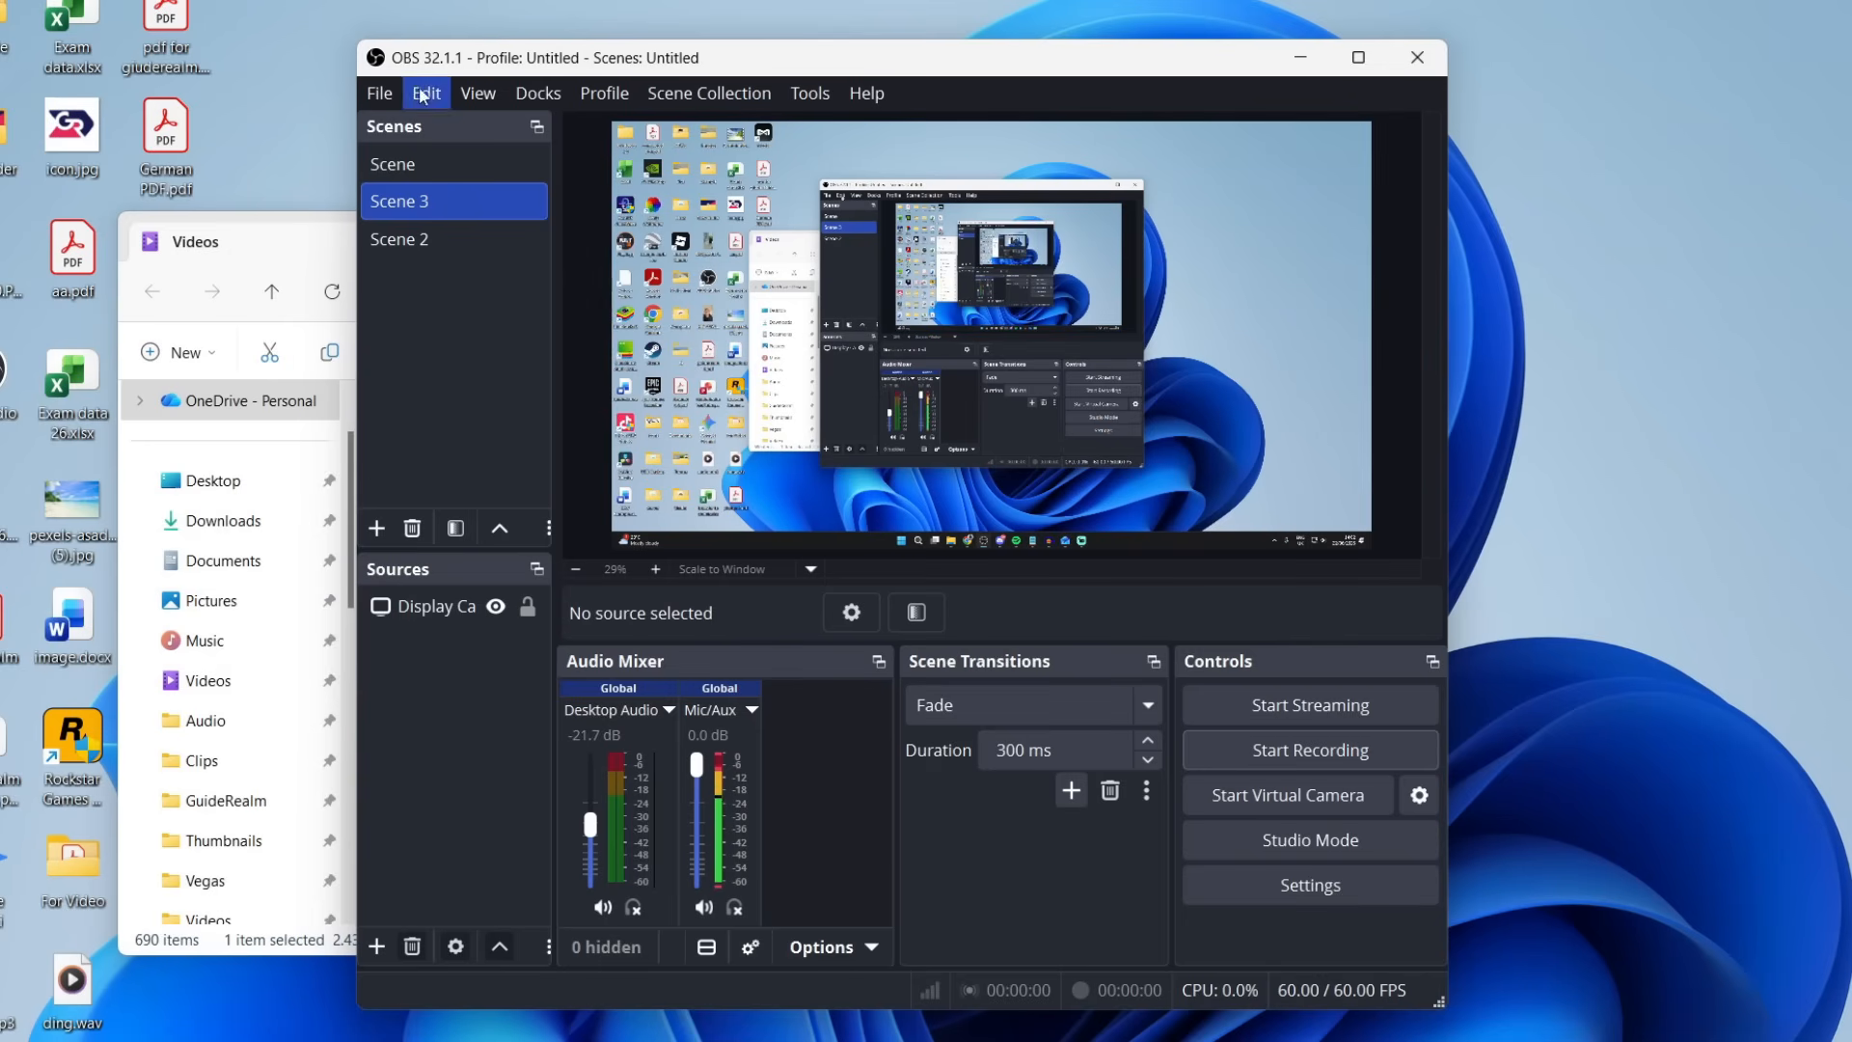
{"action": "left_click", "coordinate": [377, 529]}
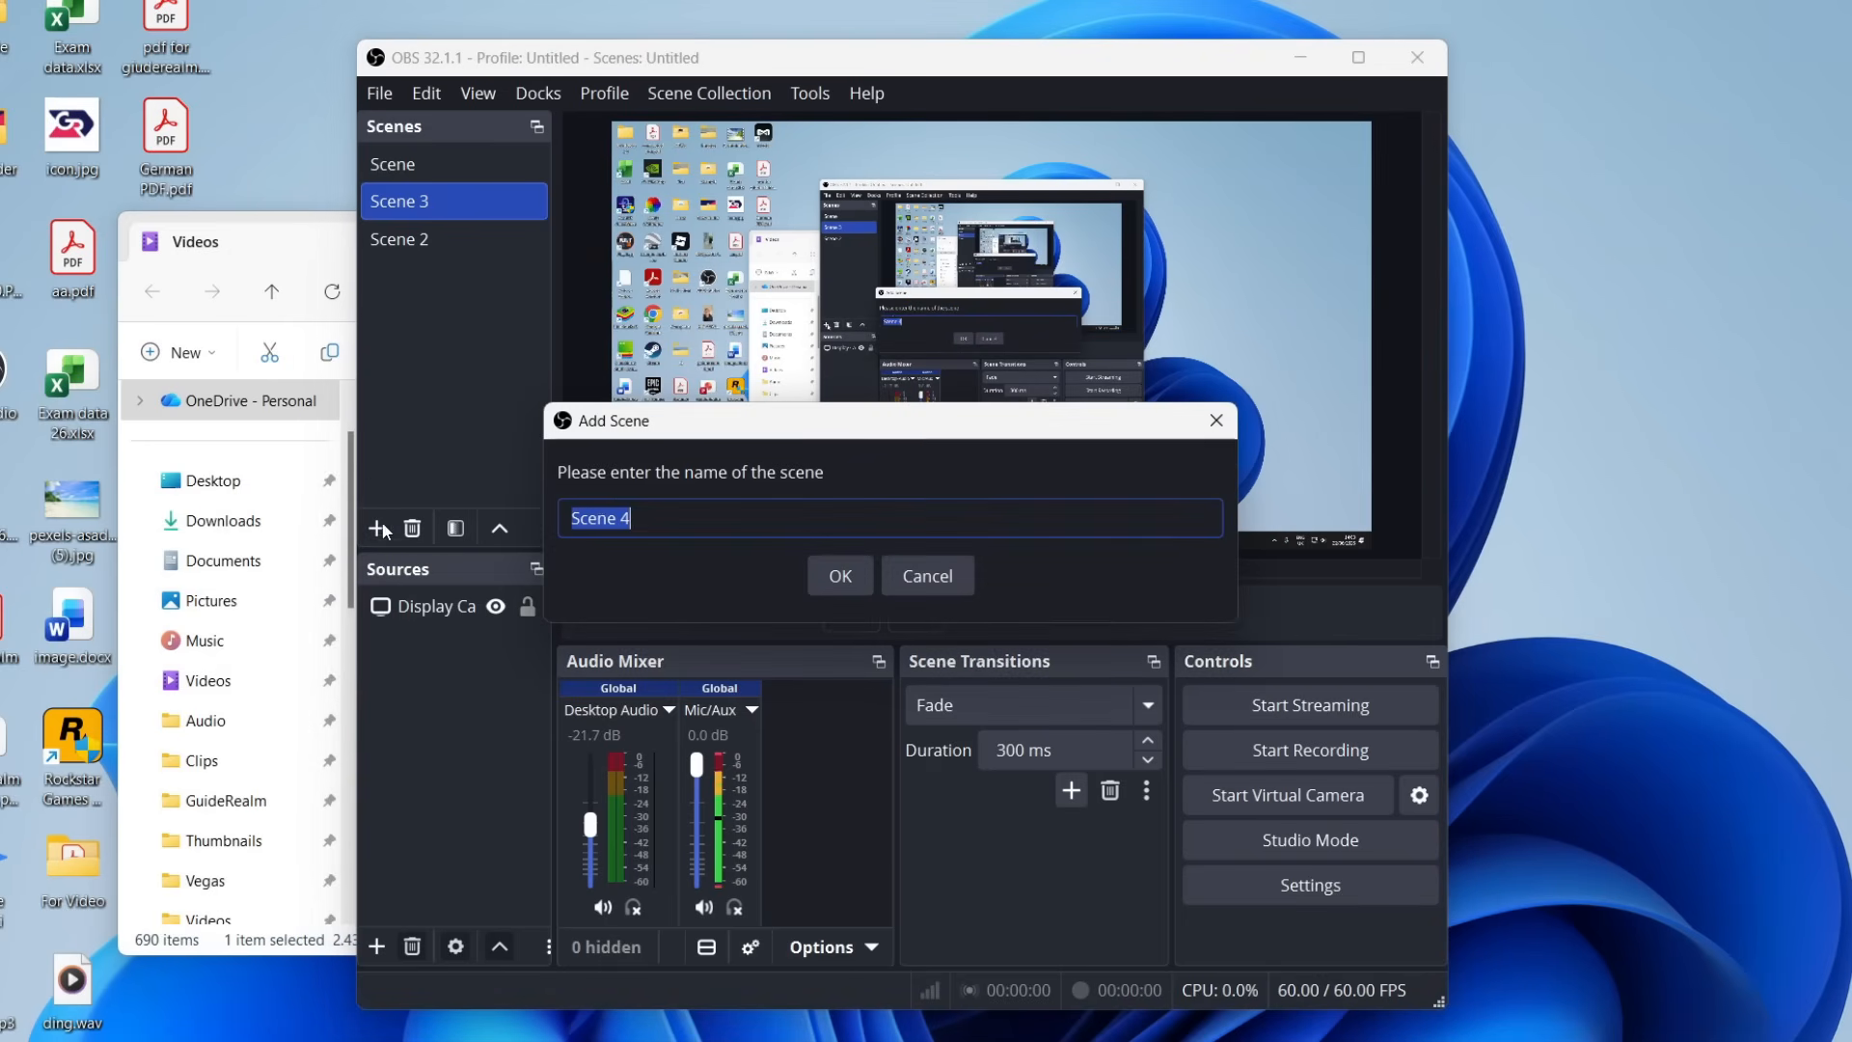
{"action": "left_click", "coordinate": [853, 573]}
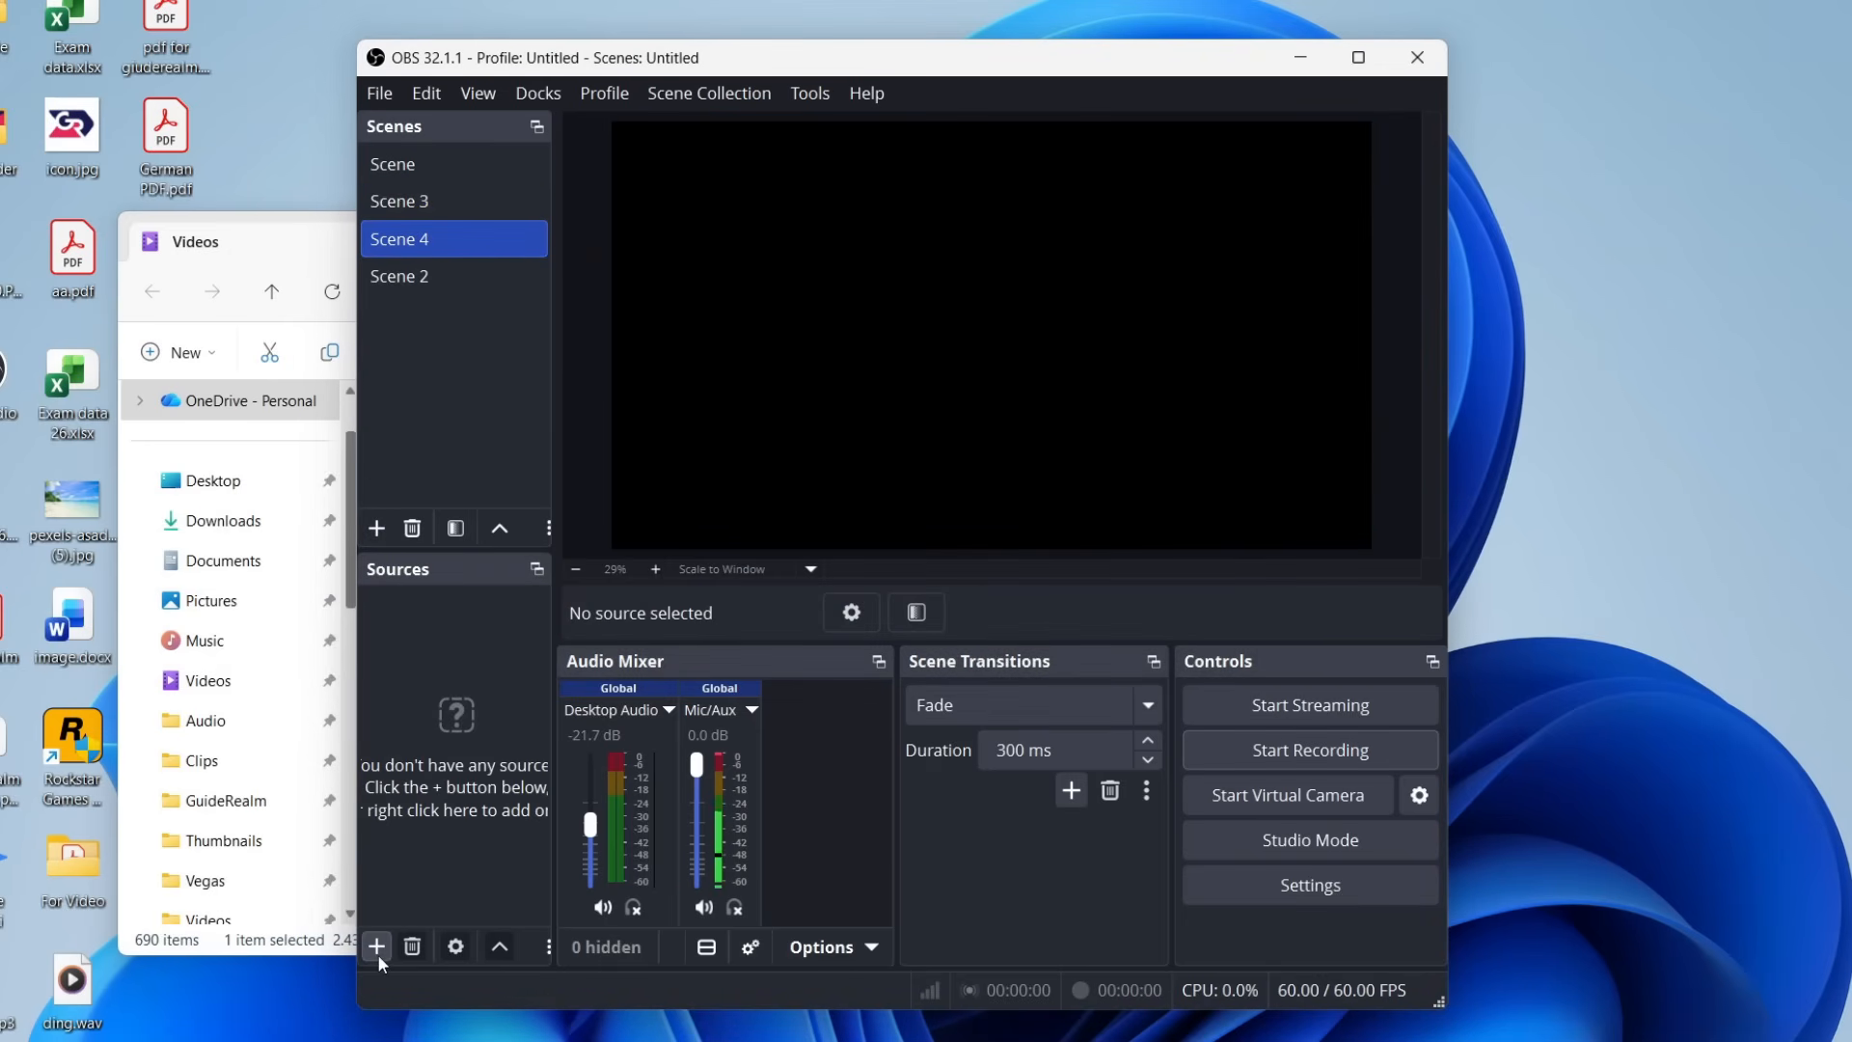
Add a new Display Capture source to Scene 4 that captures the primary monitor (VG27A: 2560x1440 @ 0,0).
{"action": "left_click", "coordinate": [377, 951]}
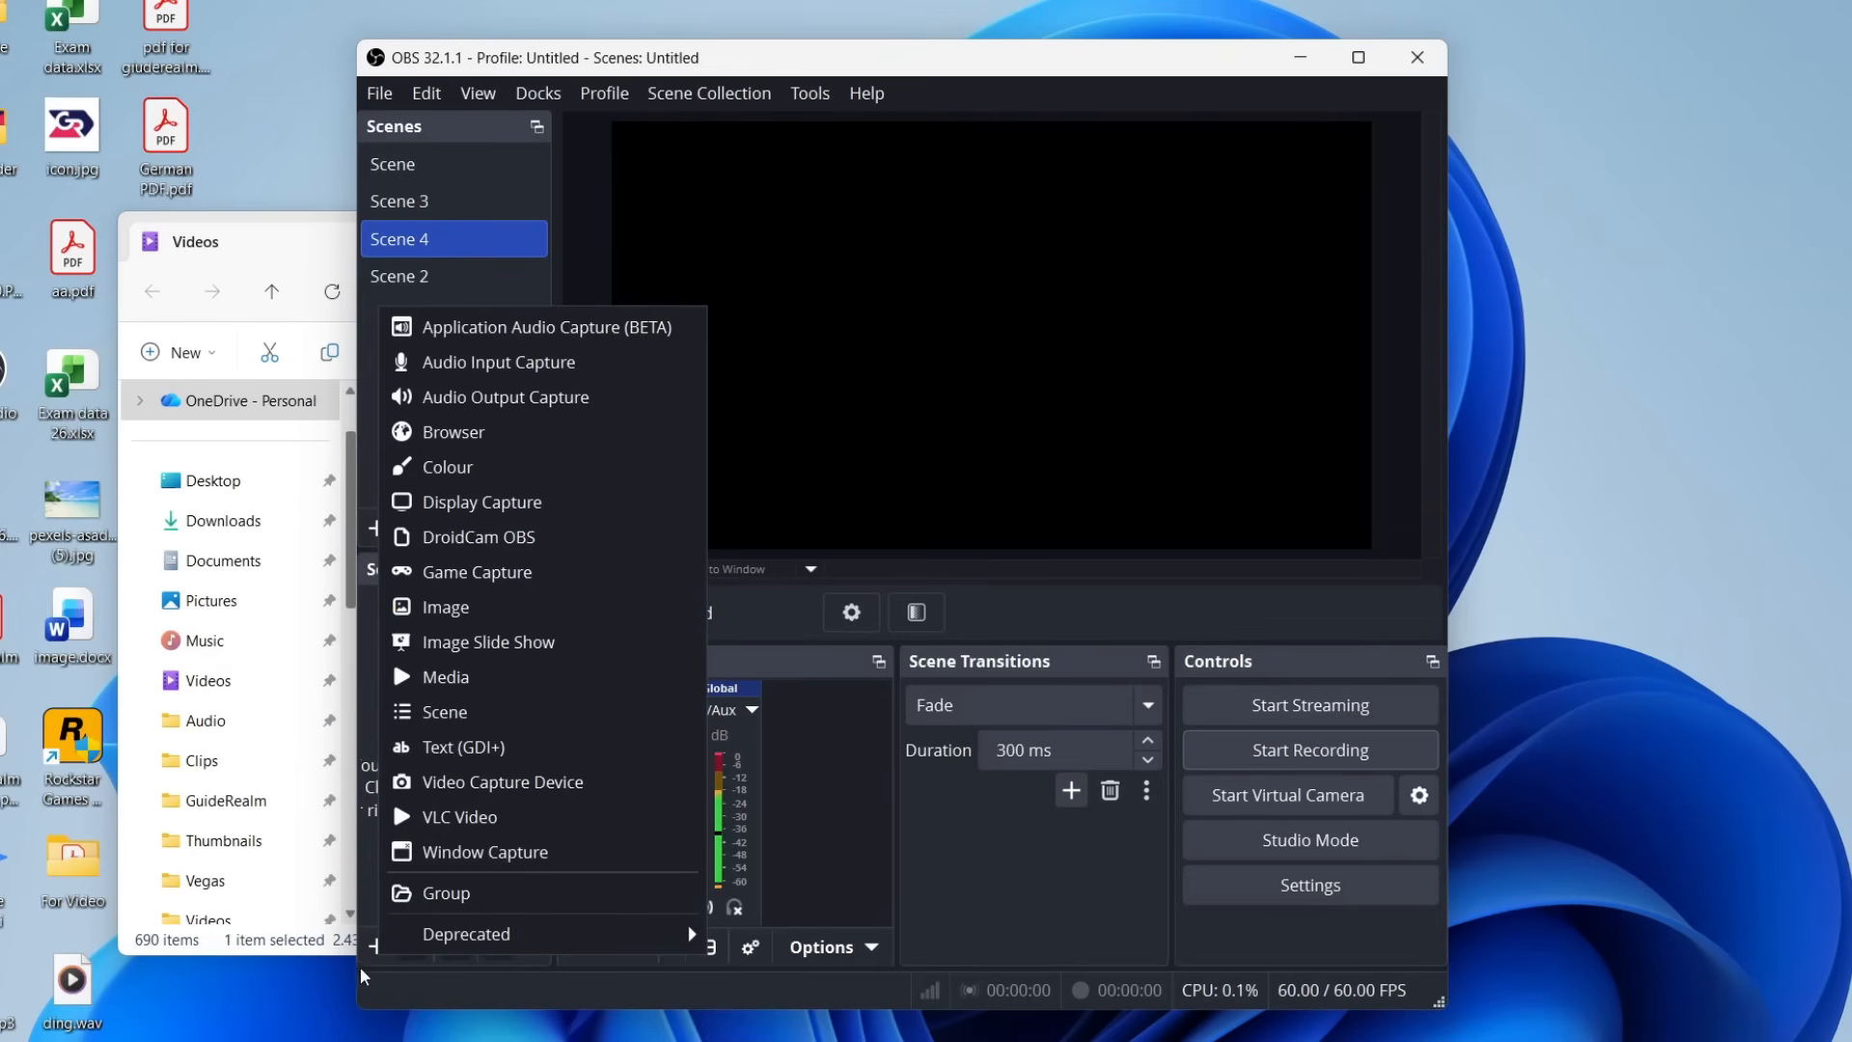
{"action": "left_click", "coordinate": [374, 947]}
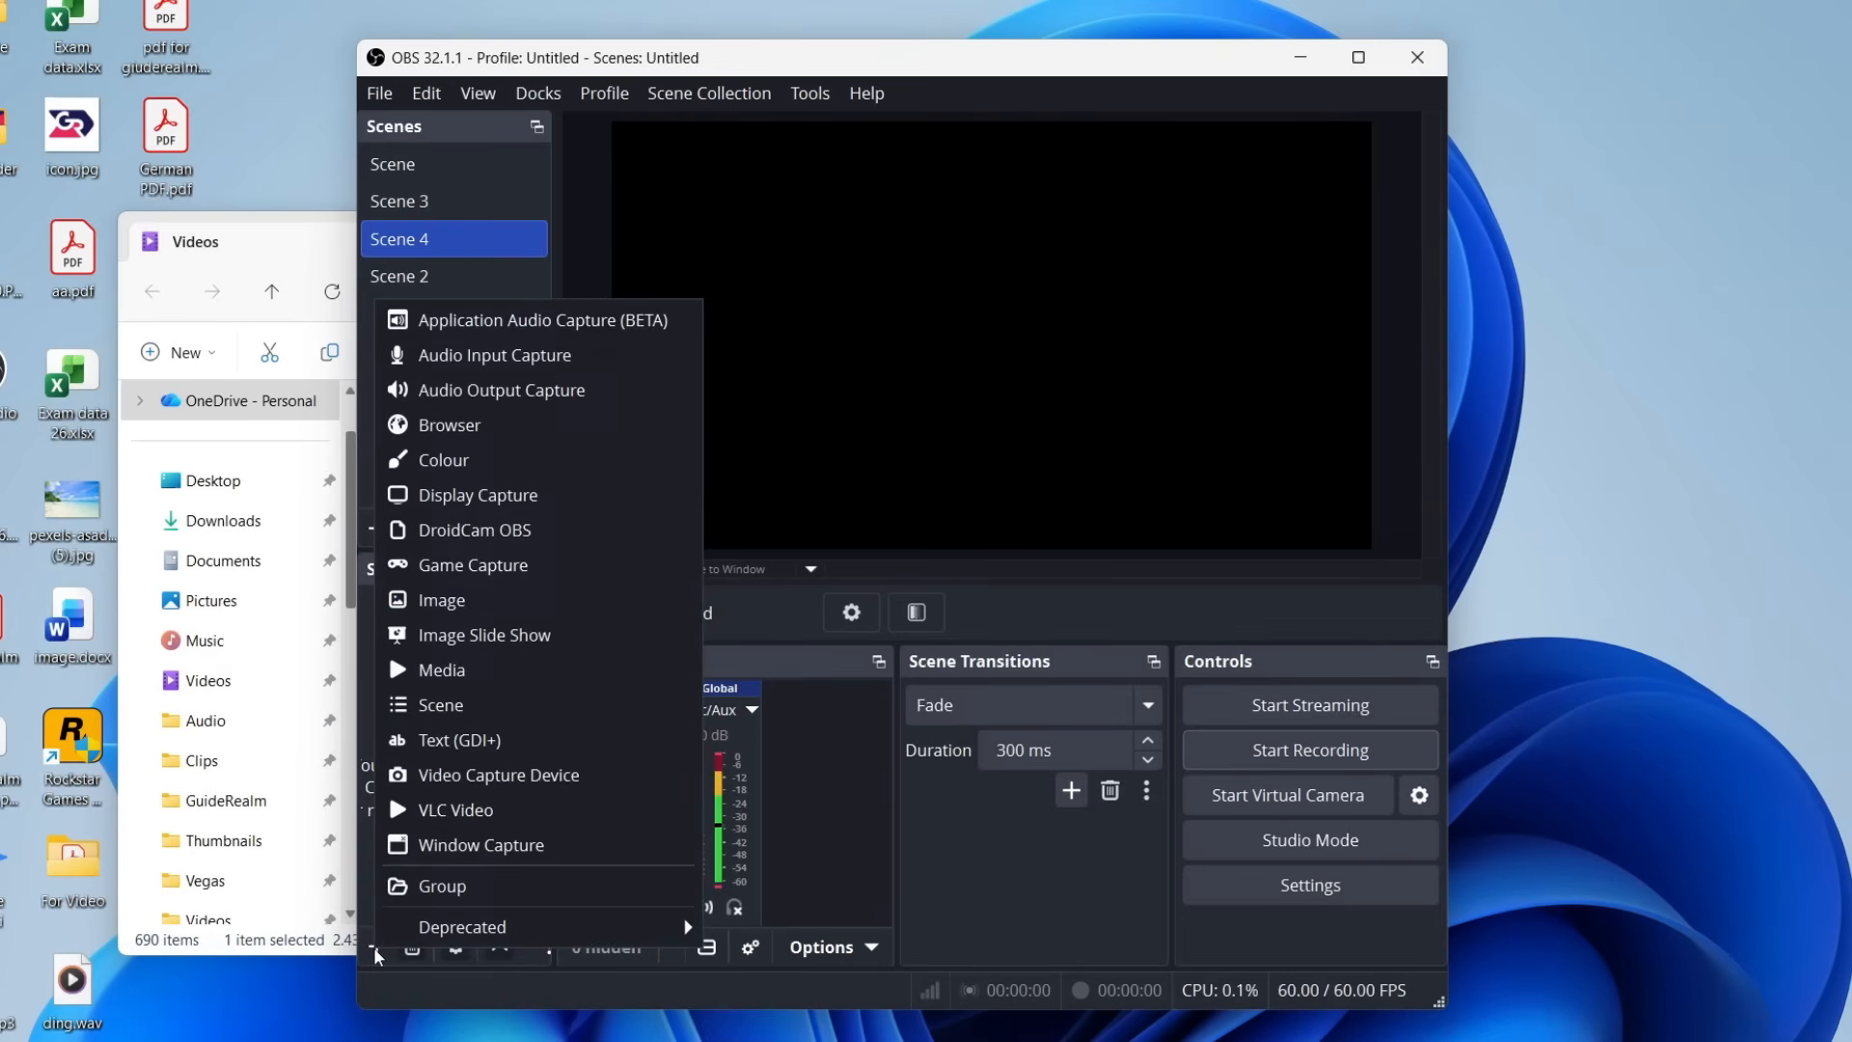
{"action": "left_click", "coordinate": [486, 494]}
{"action": "left_click", "coordinate": [978, 690]}
{"action": "left_click", "coordinate": [858, 600]}
{"action": "left_click", "coordinate": [841, 678]}
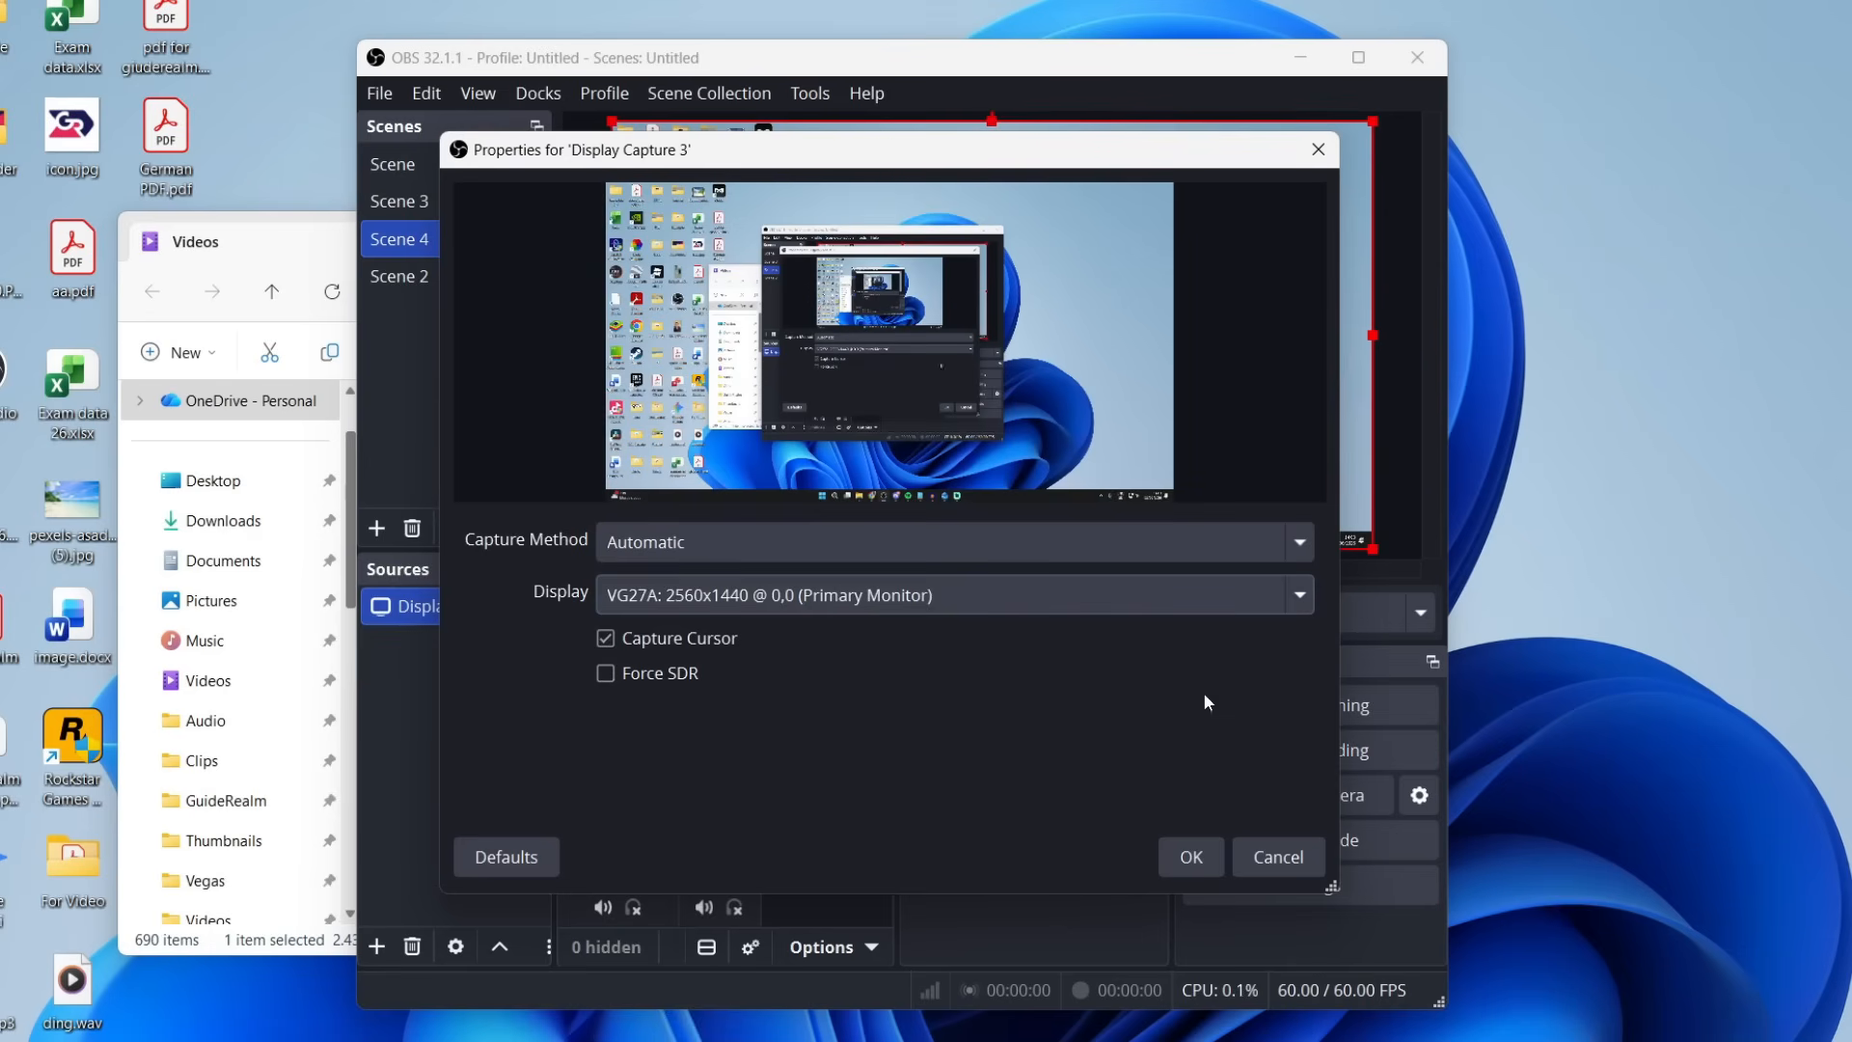
{"action": "left_click", "coordinate": [1184, 856]}
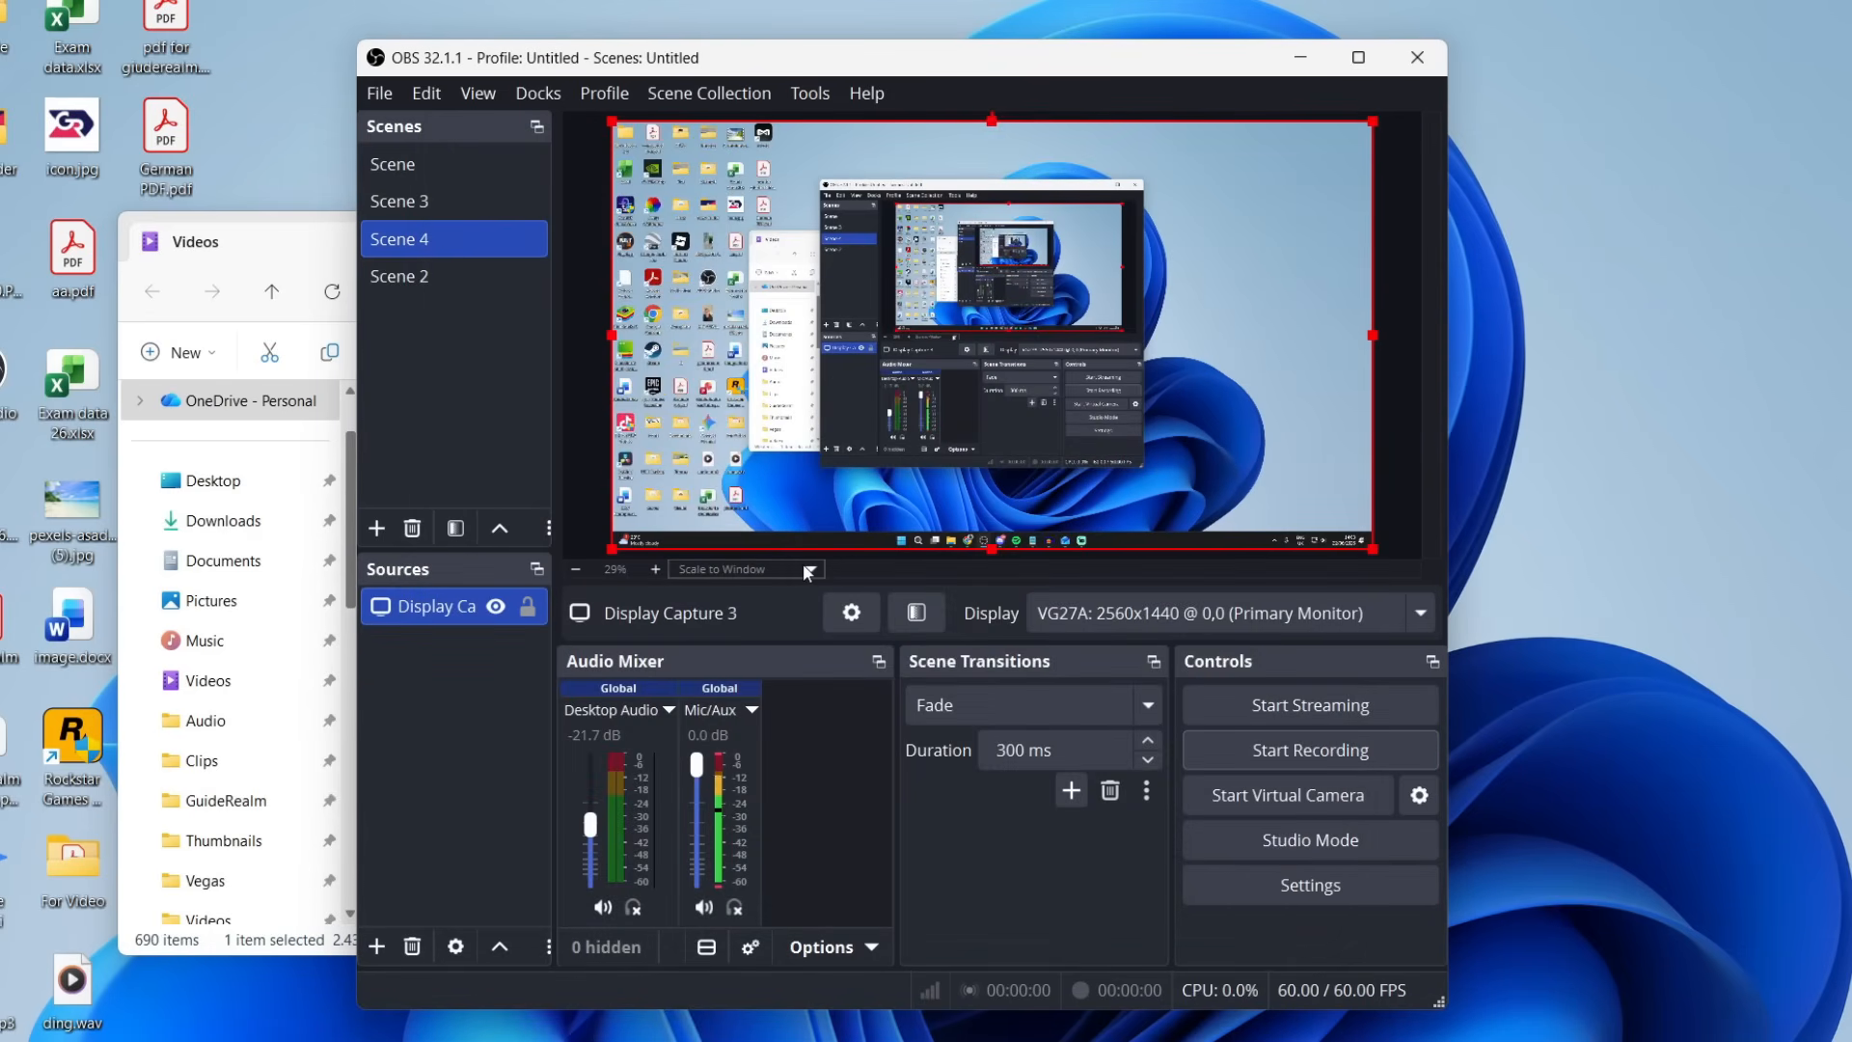
{"action": "left_click", "coordinate": [376, 946]}
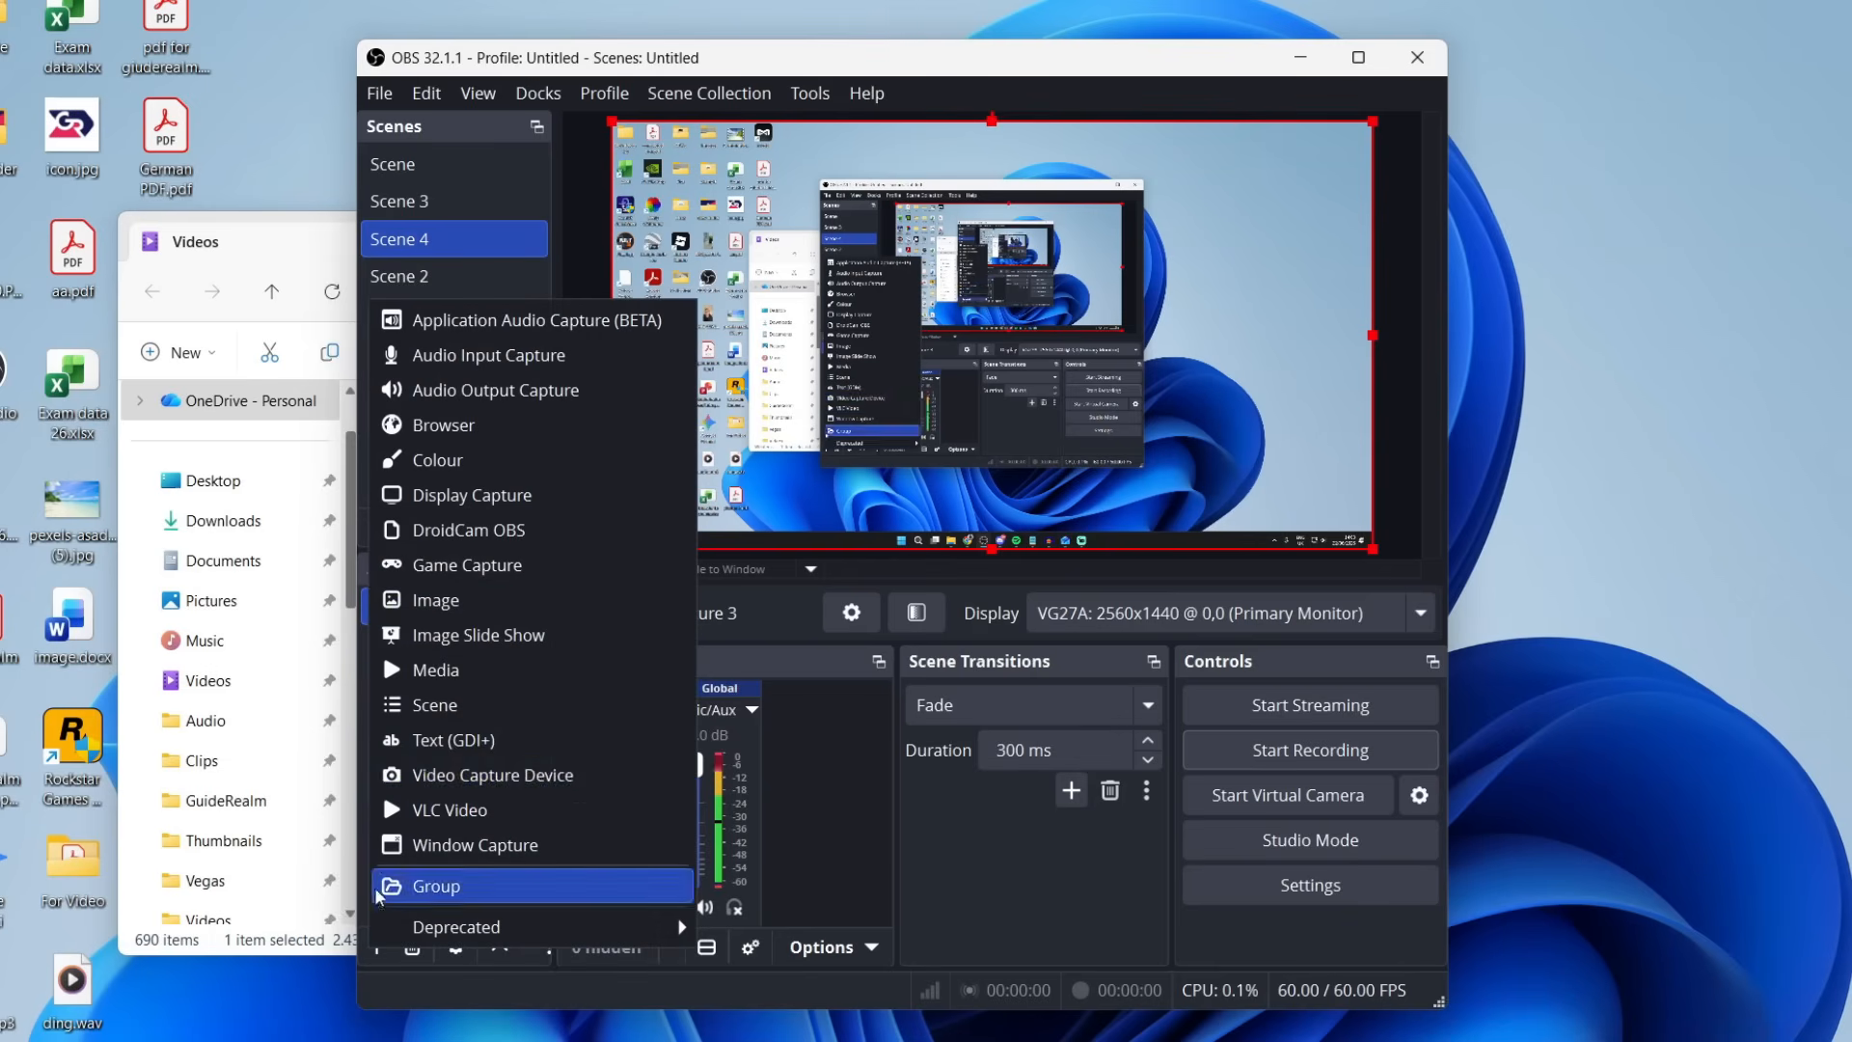
{"action": "left_click", "coordinate": [525, 494]}
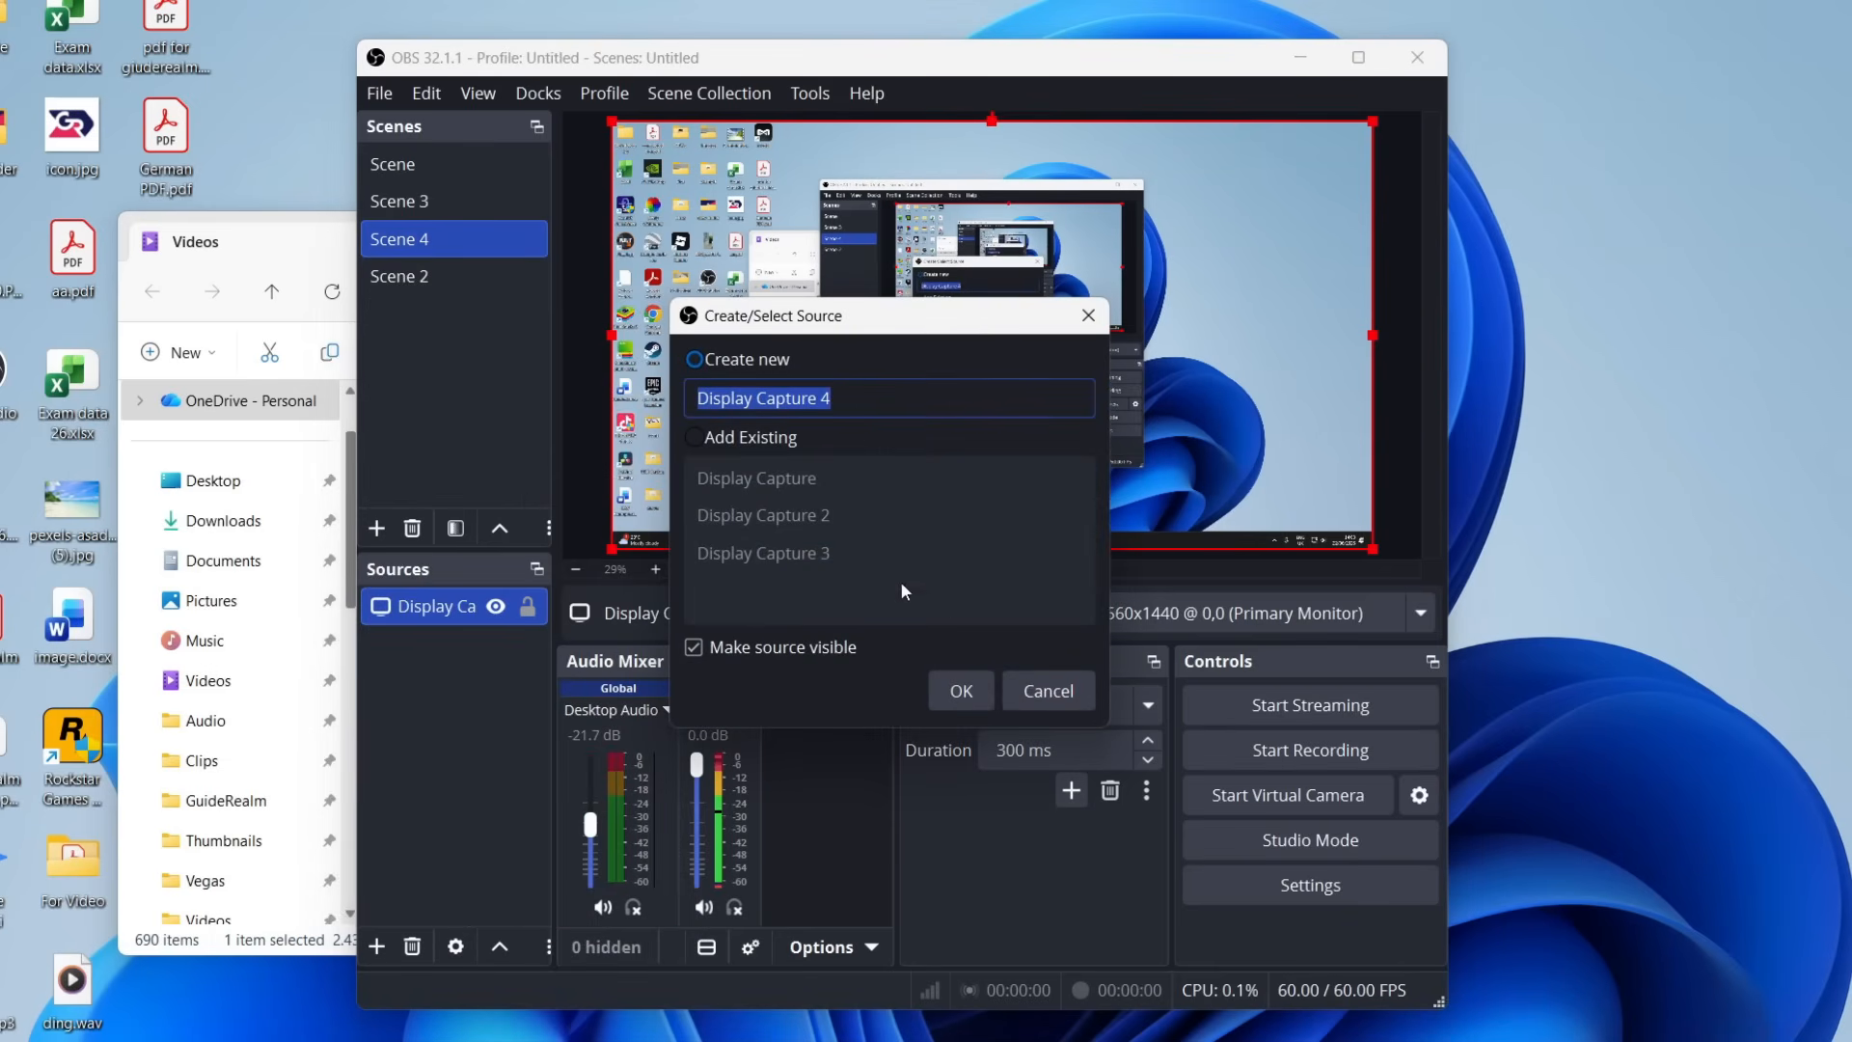
{"action": "left_click", "coordinate": [941, 691]}
{"action": "key", "text": "Escape"}
Add a Video Capture Device source using DroidCam Video and place it, about 800x600 px, in the lower-right corner of Scene 4's canvas.
{"action": "left_click", "coordinate": [376, 946]}
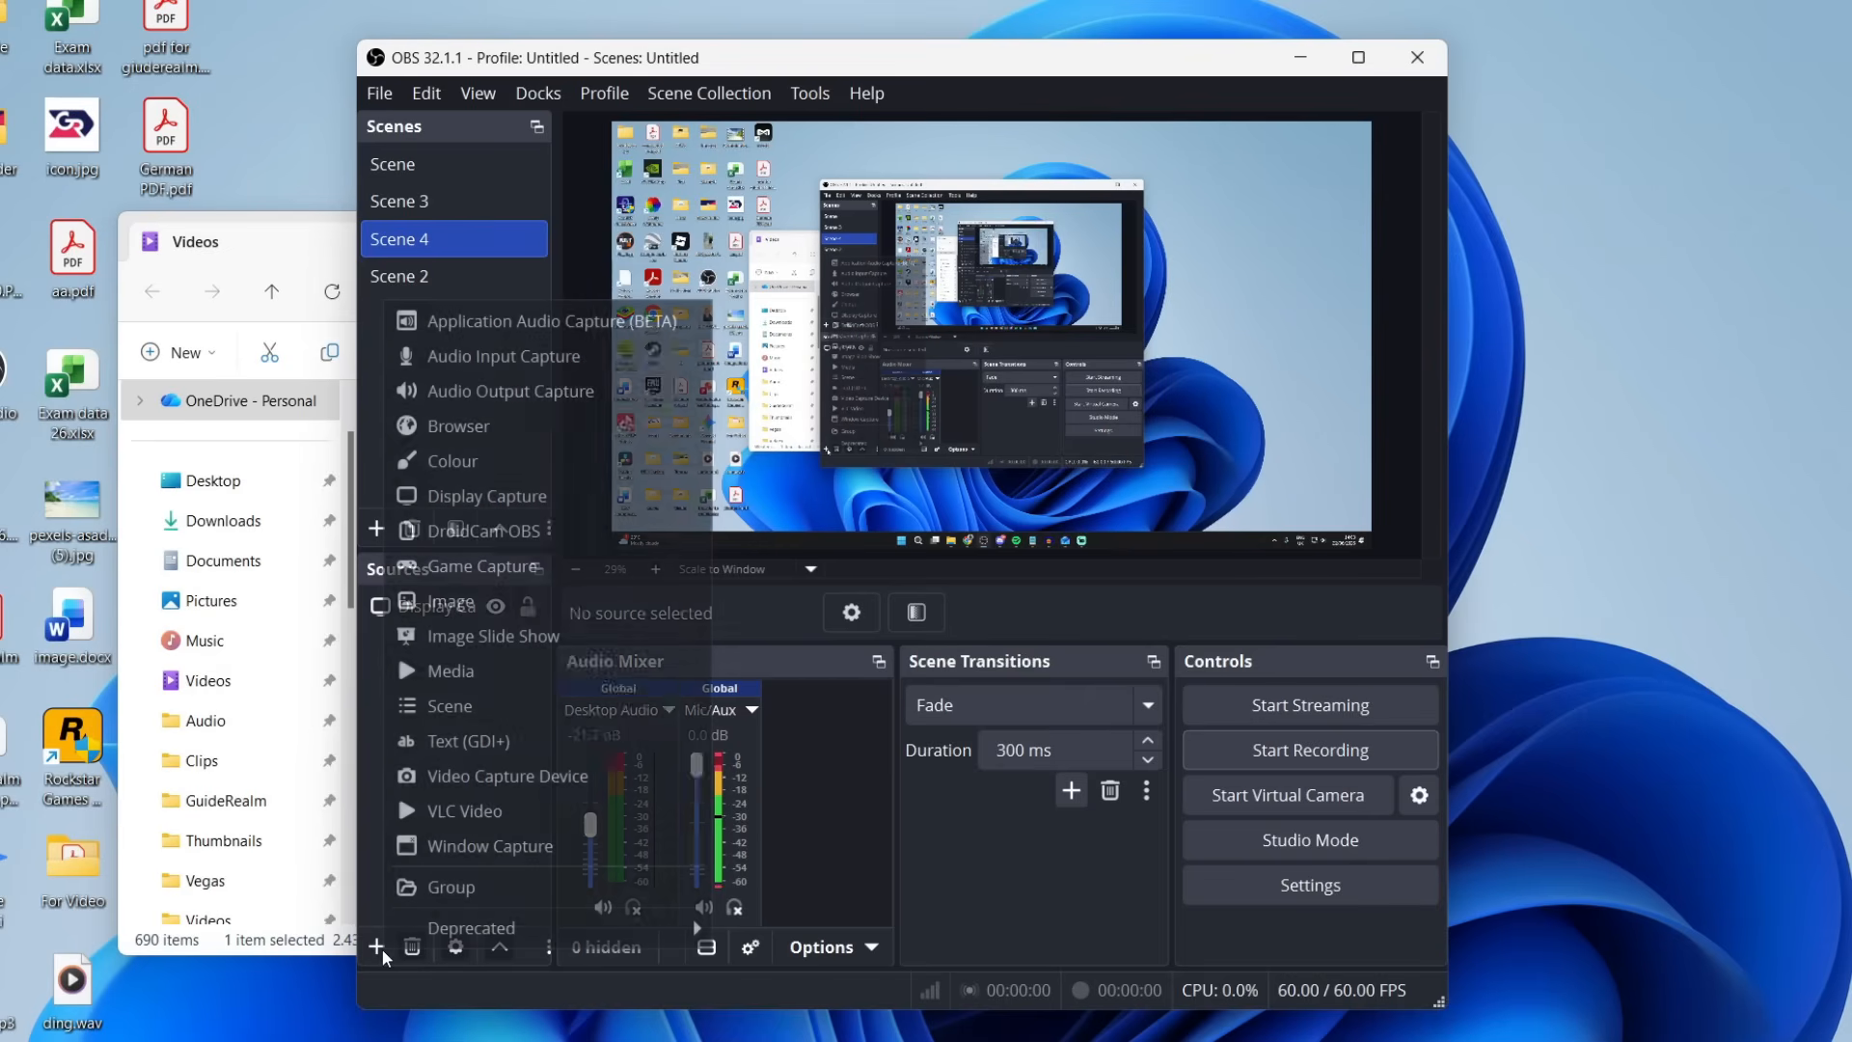
{"action": "left_click", "coordinate": [574, 787]}
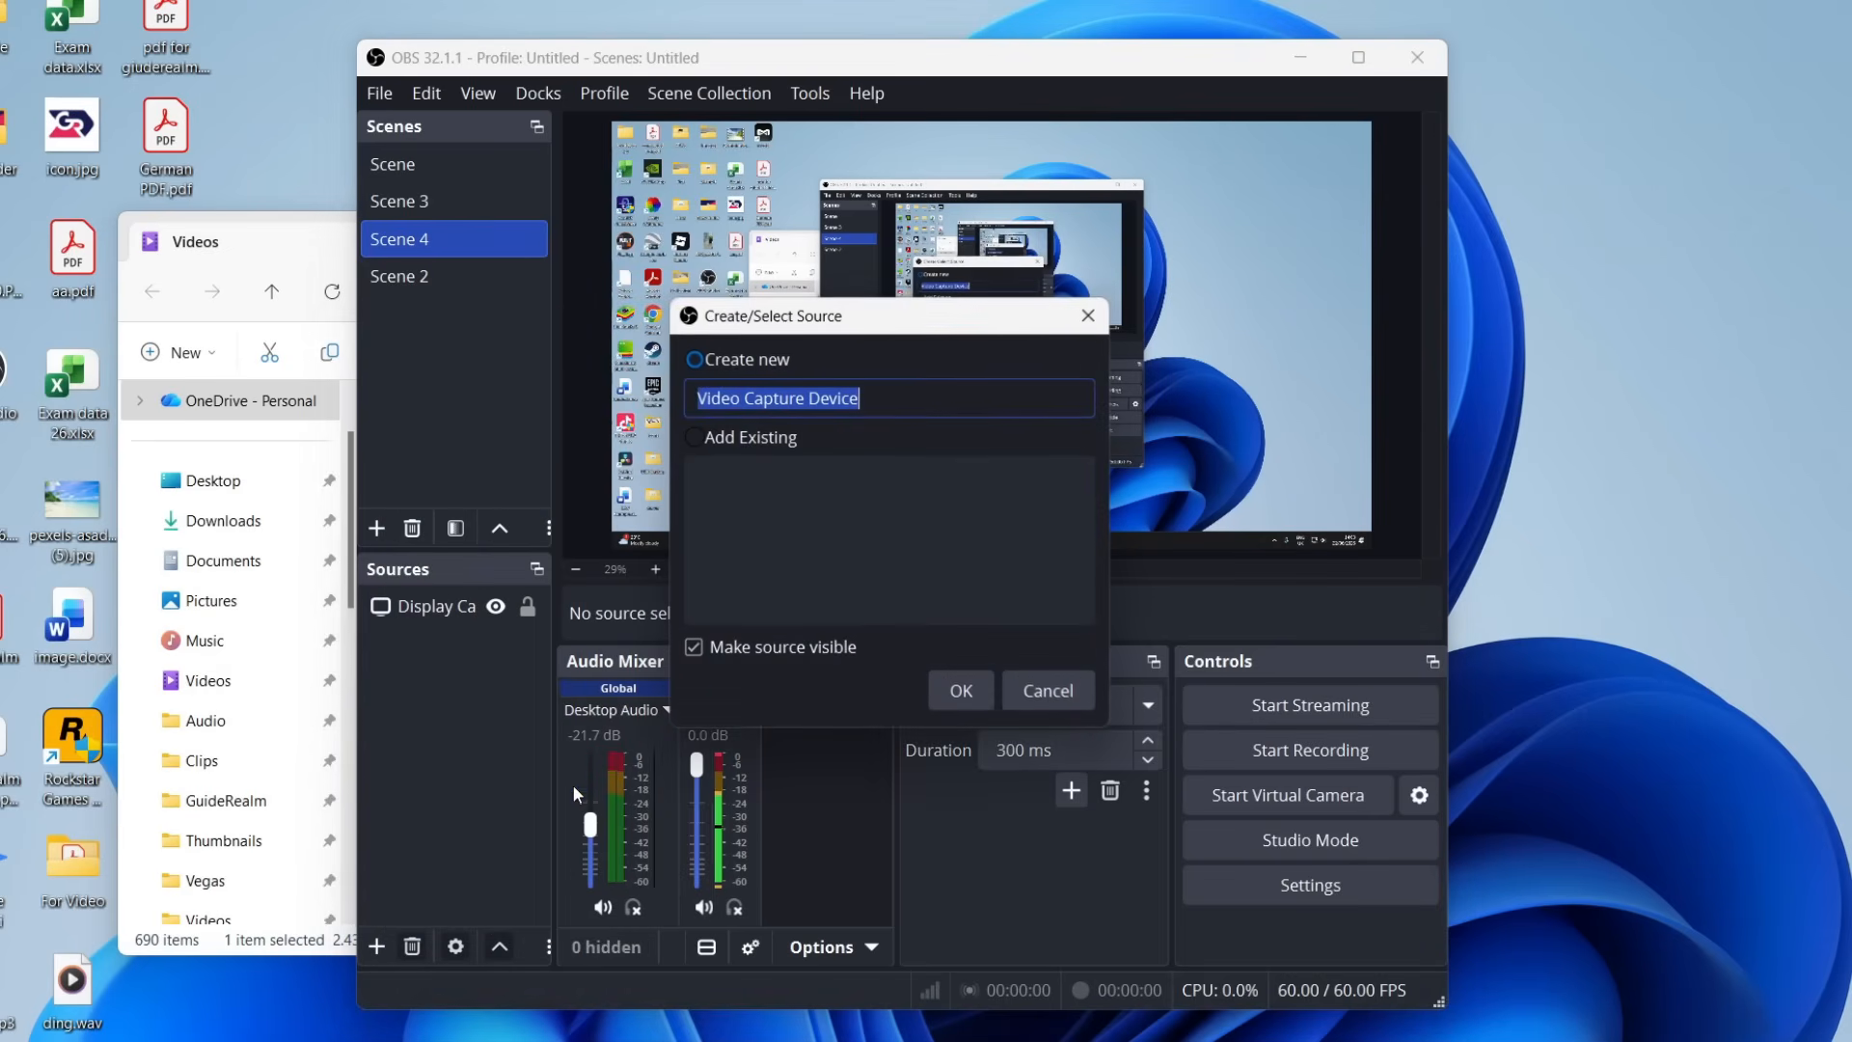
{"action": "left_click", "coordinate": [928, 692]}
{"action": "left_click", "coordinate": [837, 540]}
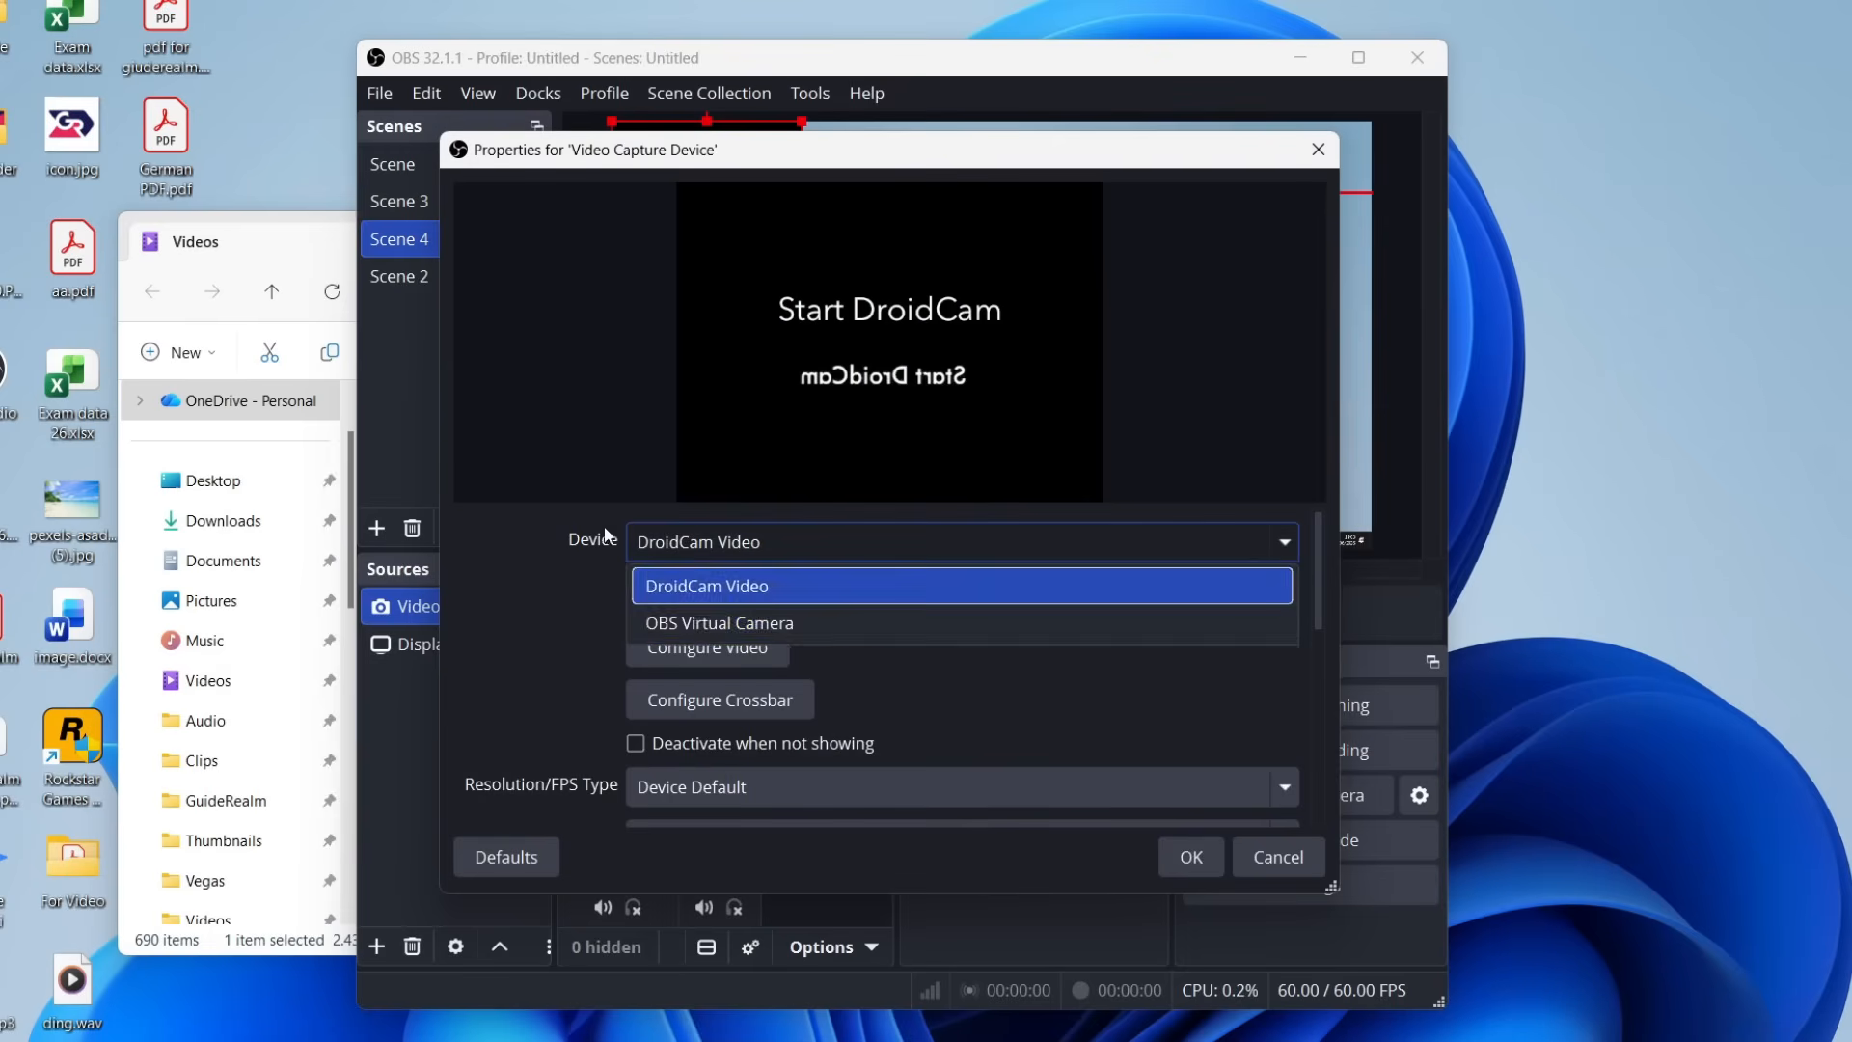
{"action": "left_click", "coordinate": [747, 587]}
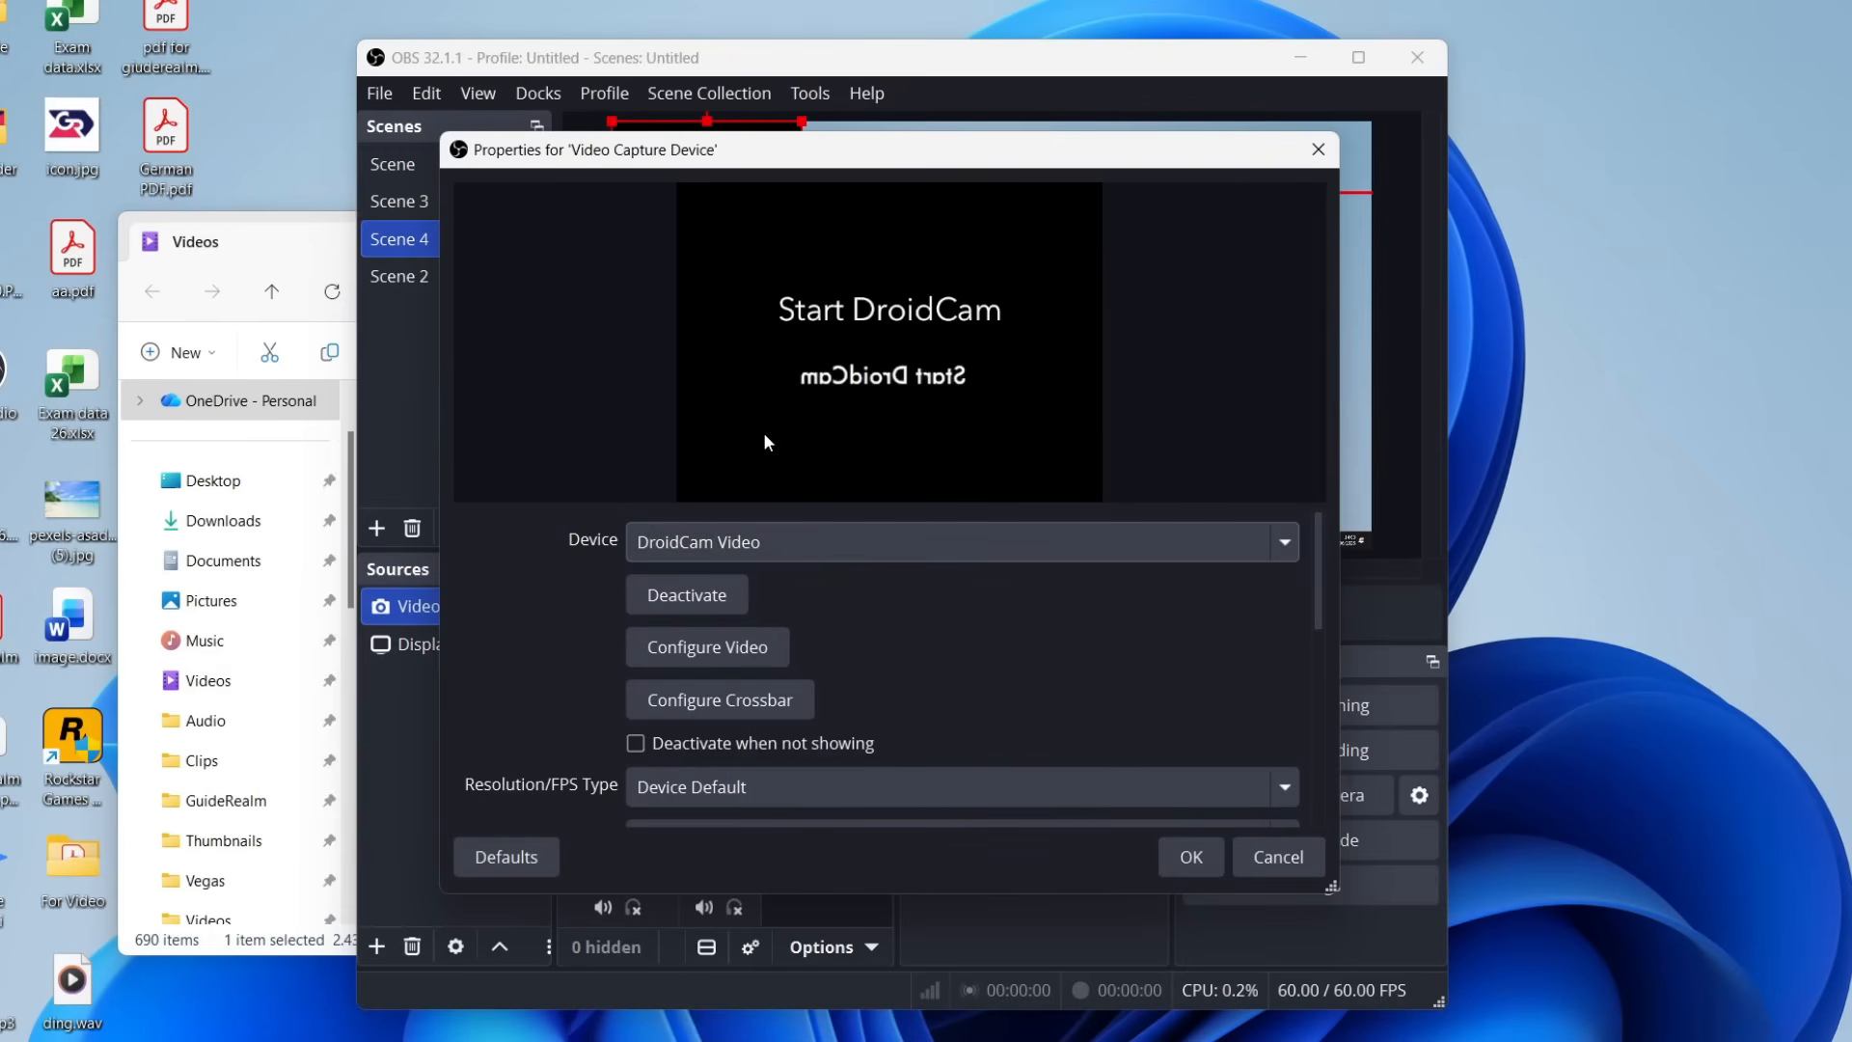
{"action": "left_click", "coordinate": [1192, 869]}
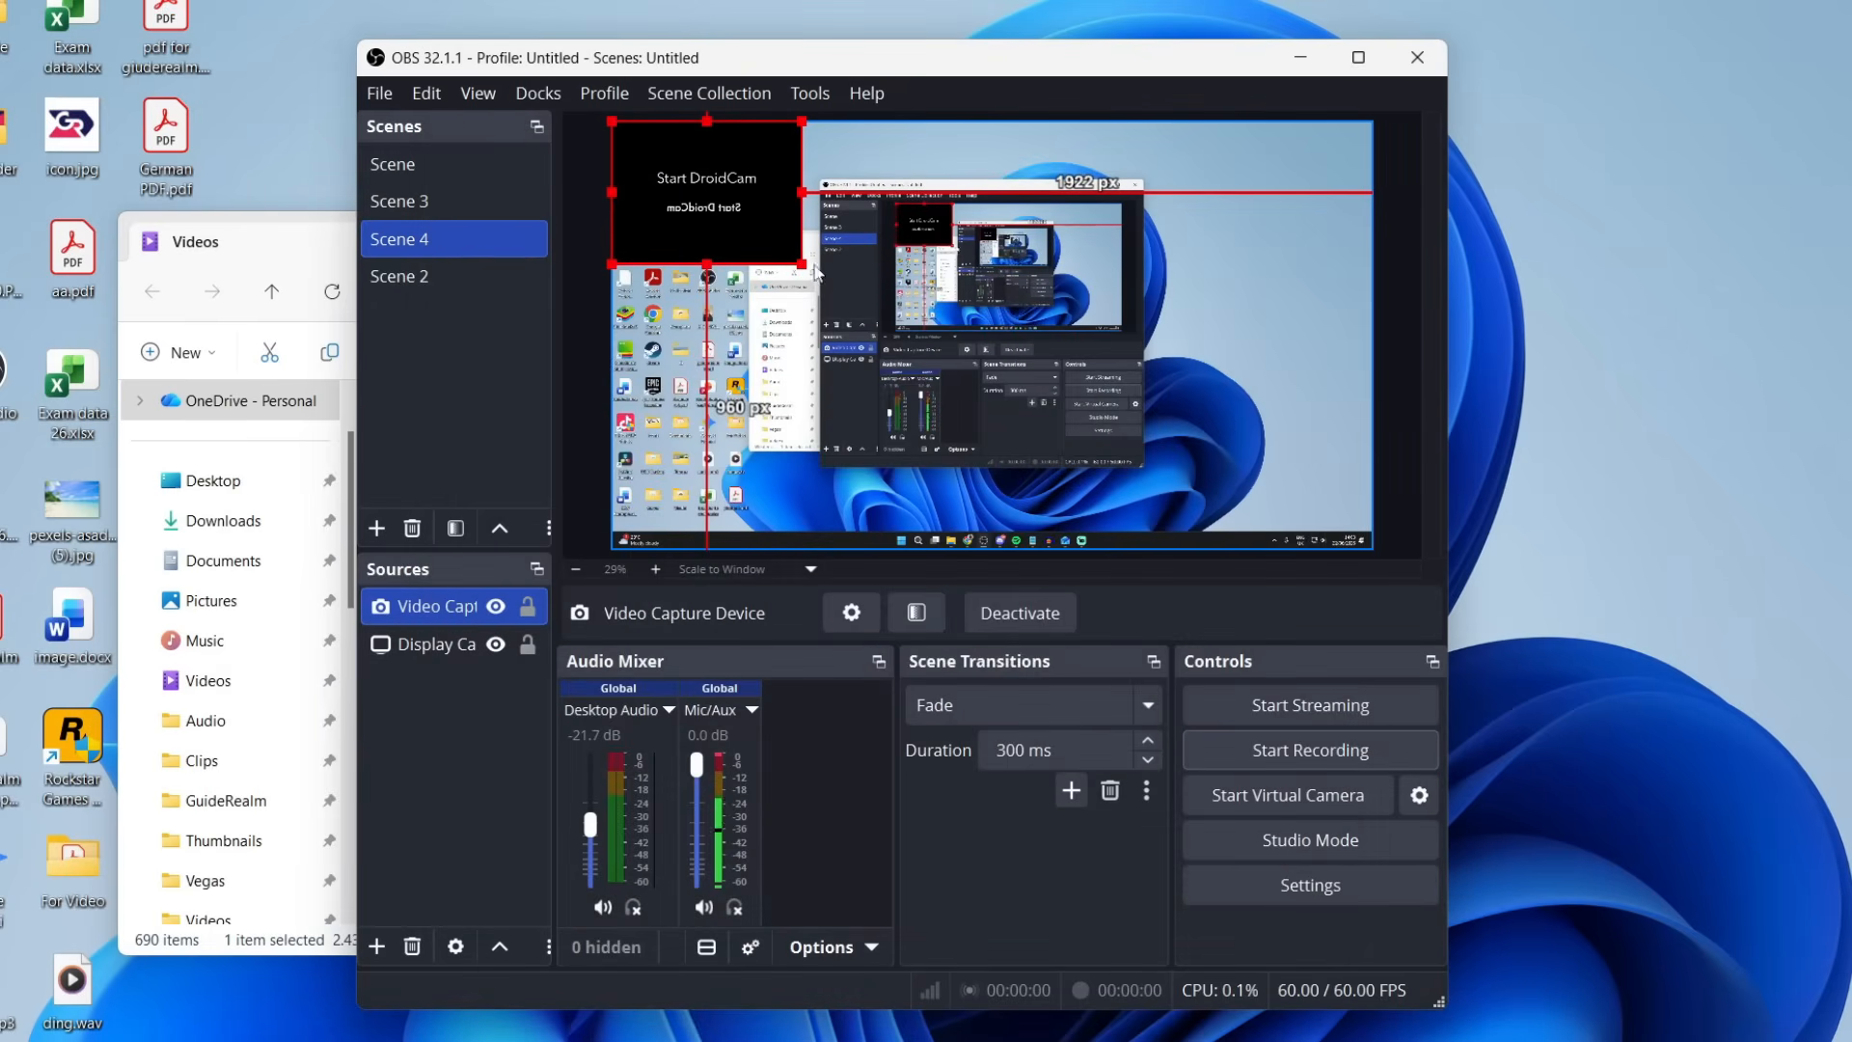
{"action": "left_click_drag", "start_coordinate": [729, 231], "coordinate": [1220, 490]}
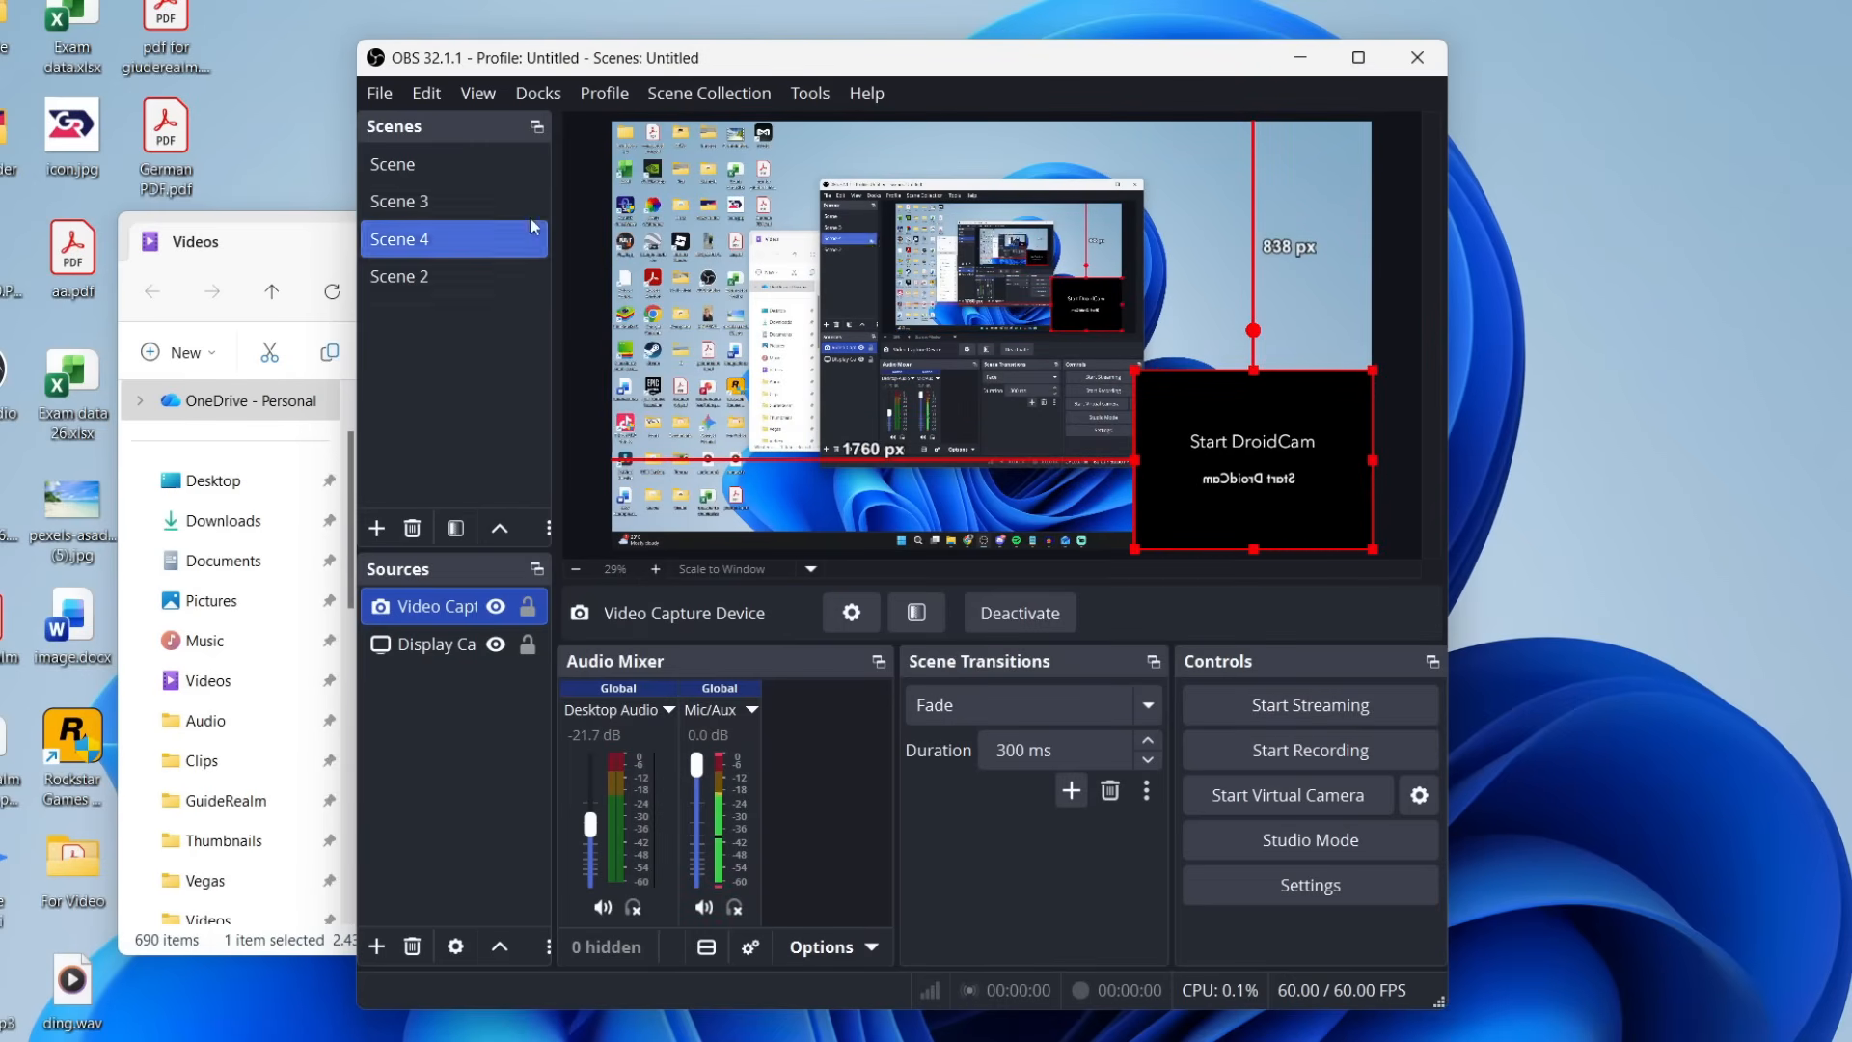